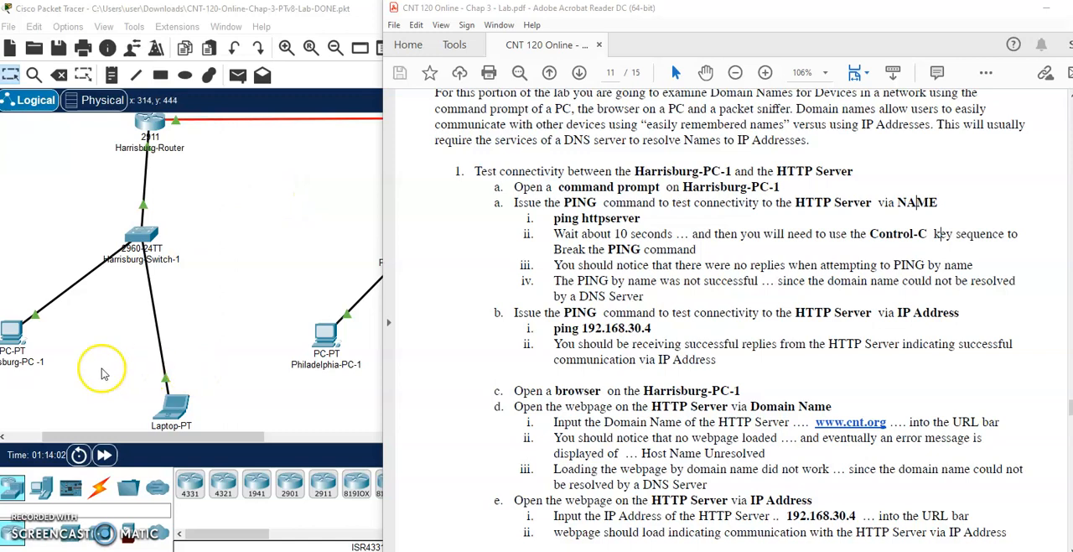
- Open the command prompt on Harrisburg-PC-1 and ping the HTTP server by name with ping httpserver
left_click(14, 333)
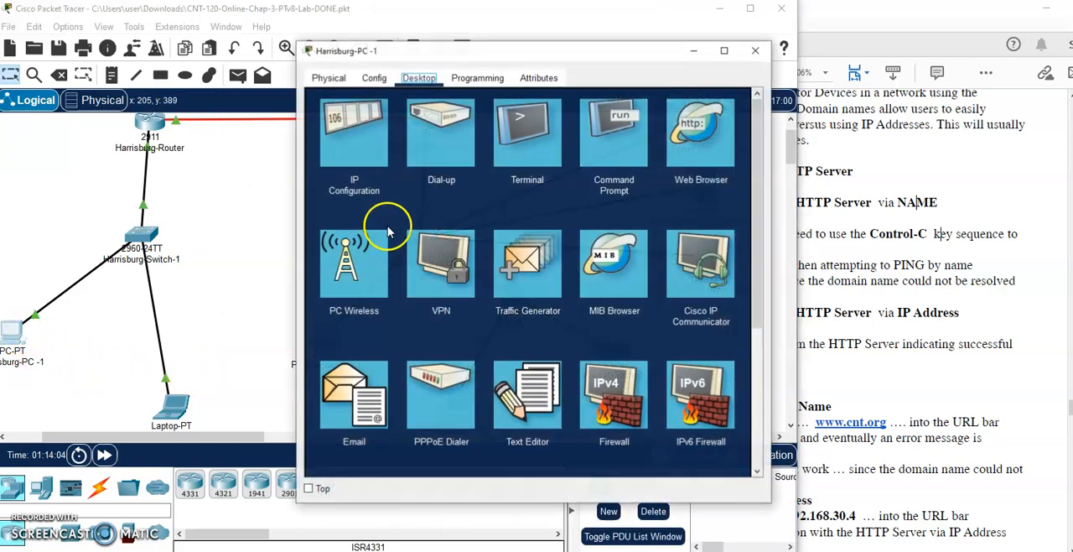
left_click_drag(602, 48, 386, 48)
left_click(973, 228)
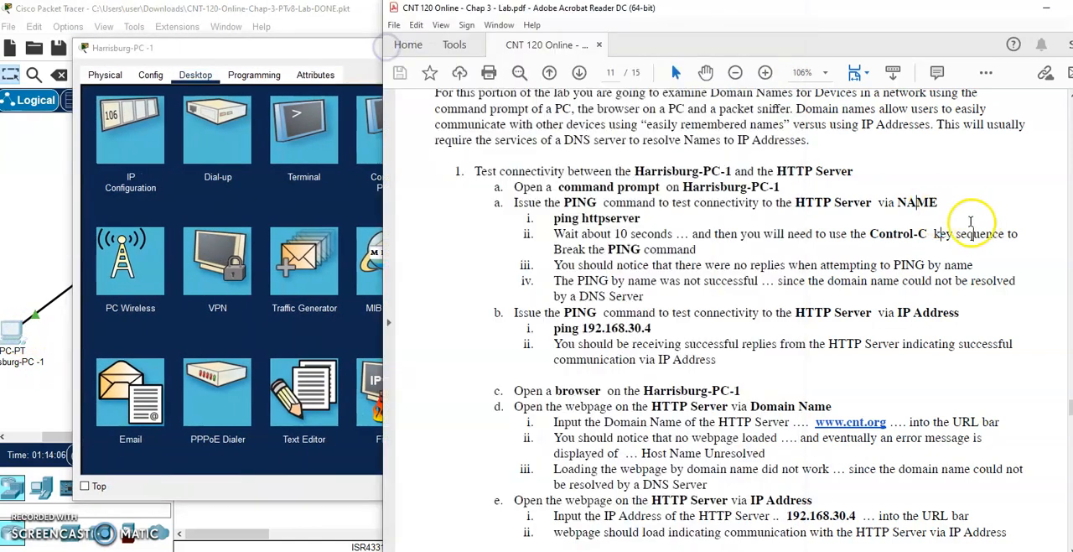
left_click_drag(277, 50, 236, 52)
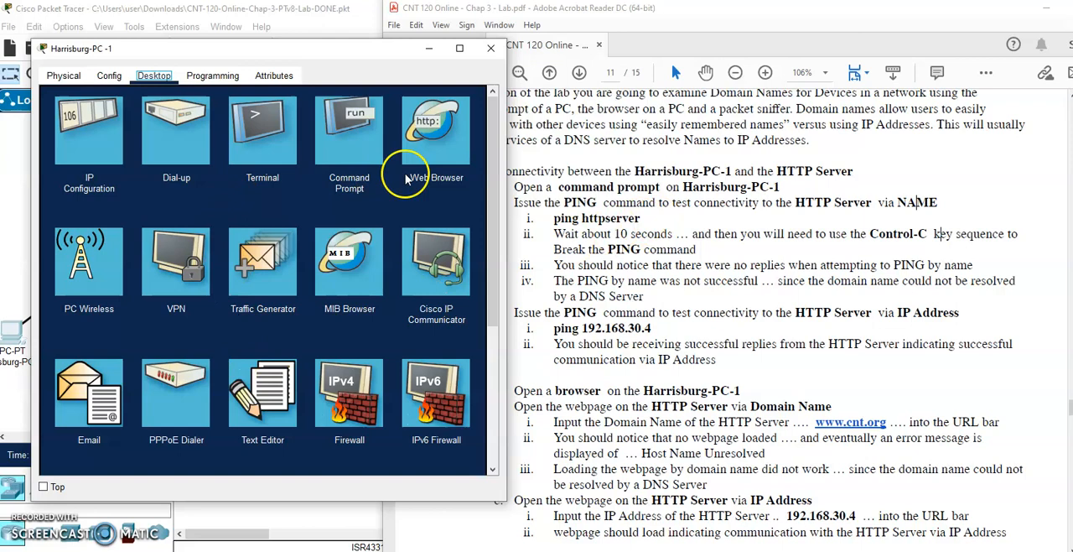
left_click(349, 132)
scroll(250, 331, "down", 10)
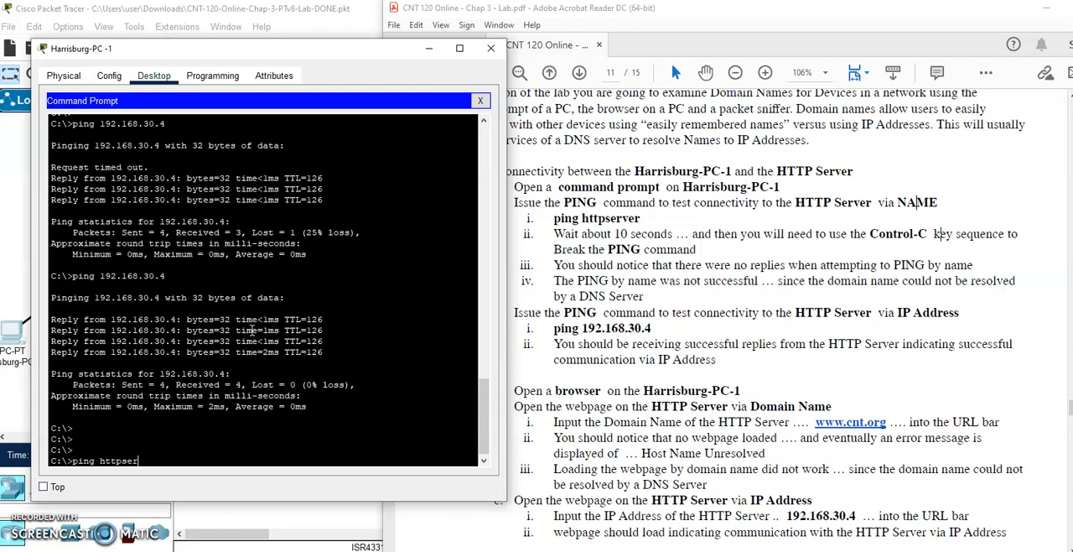
key("Return")
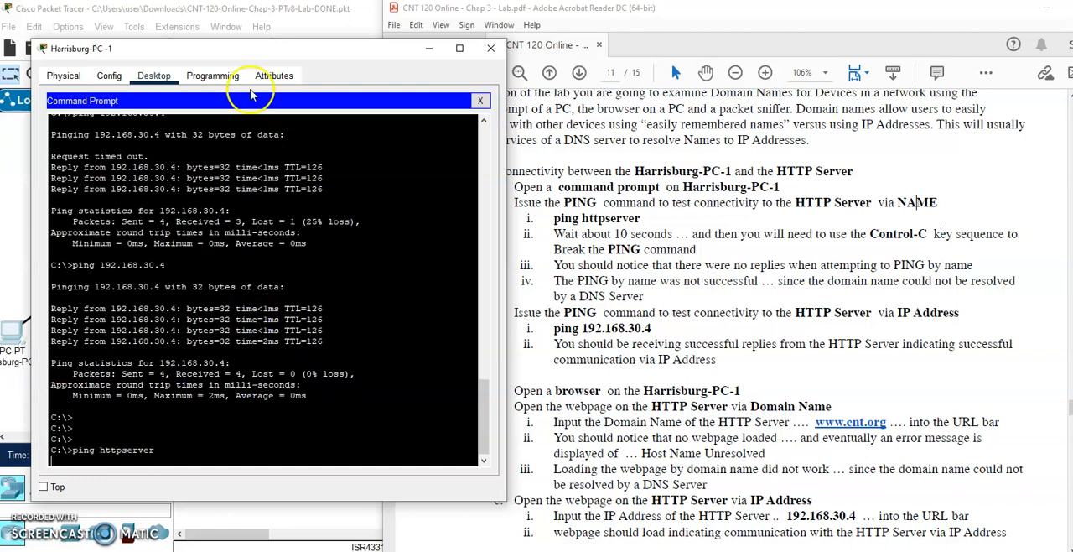
- Fast-forward the simulation time and return to Harrisburg-PC-1's command prompt to check the response to the ping by name
left_click_drag(251, 49, 256, 18)
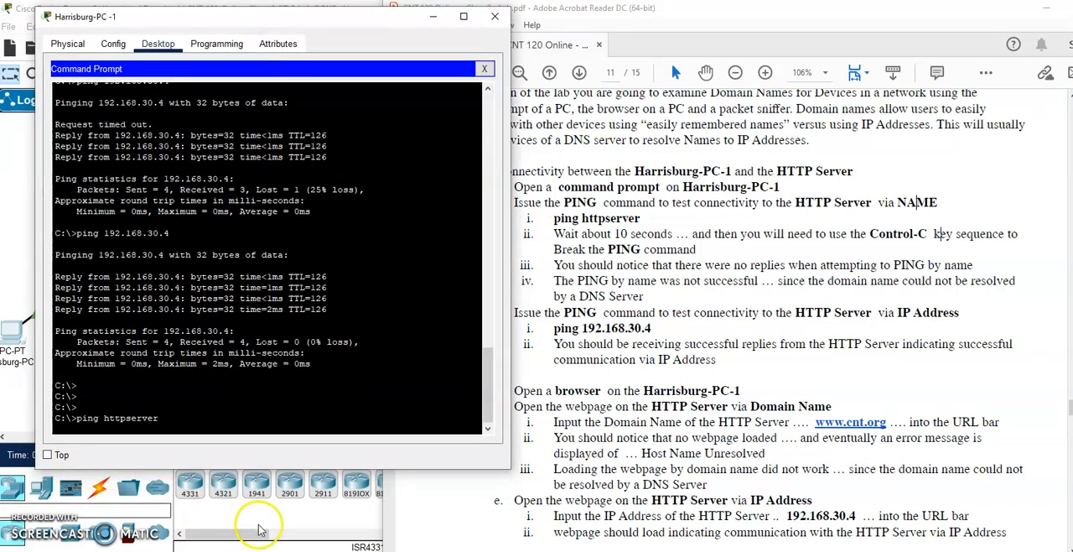
left_click(321, 517)
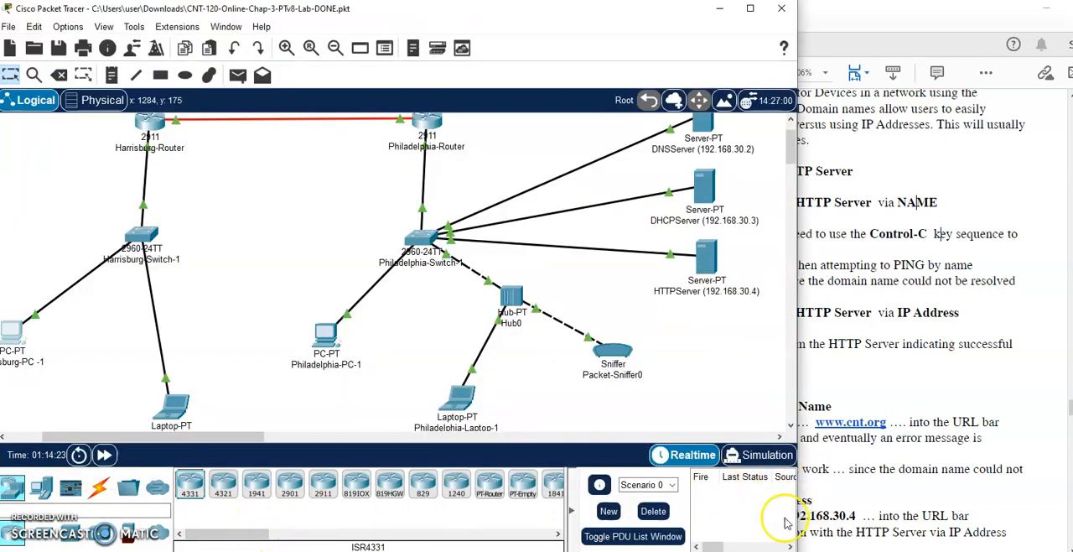
left_click(104, 454)
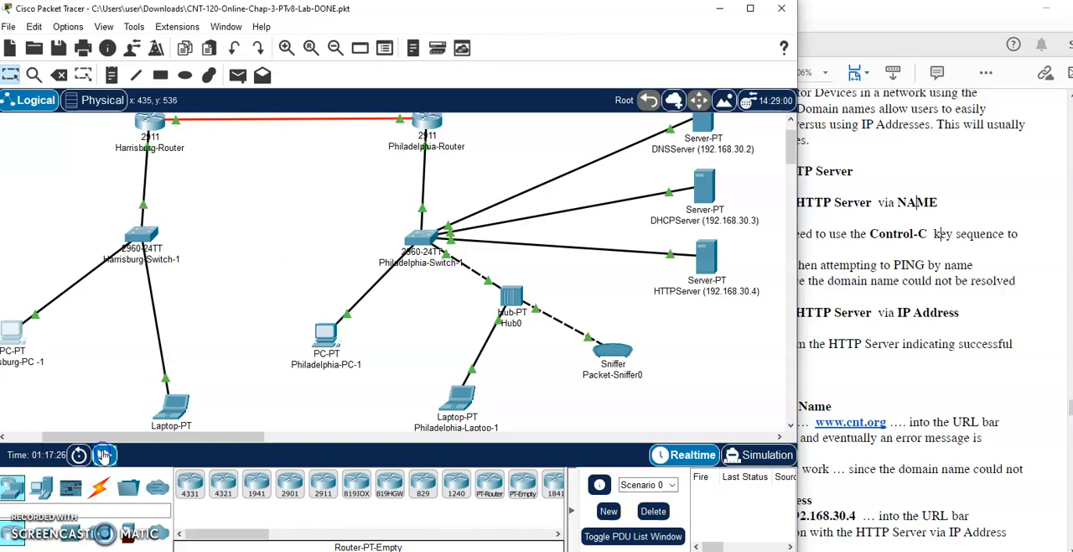
left_click(15, 337)
left_click_drag(317, 25, 286, 19)
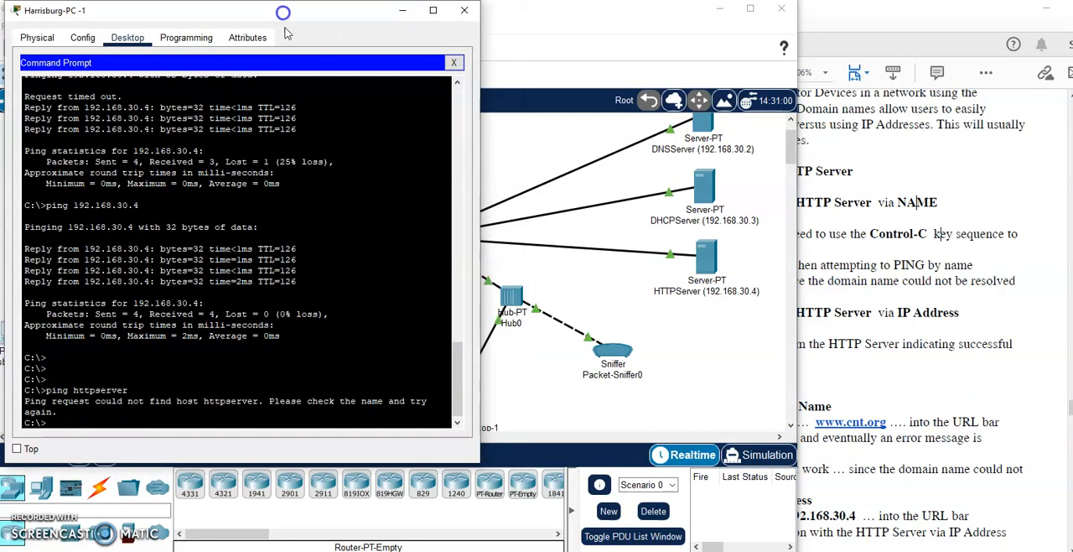
left_click_drag(112, 401, 258, 406)
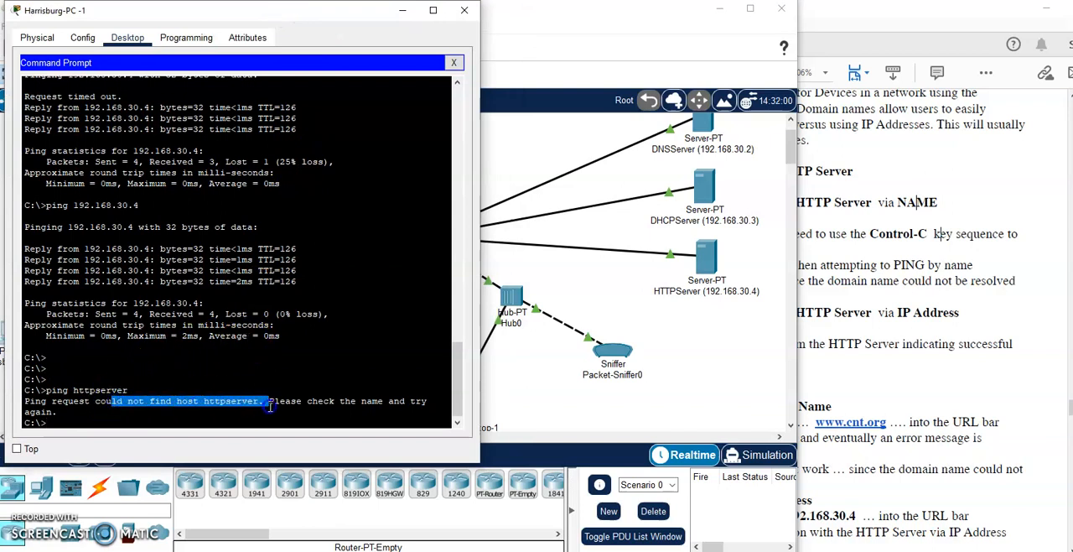
- Ping the HTTP server by IP address with ping 192.168.30.4 and compare it with the ping by name
left_click(993, 295)
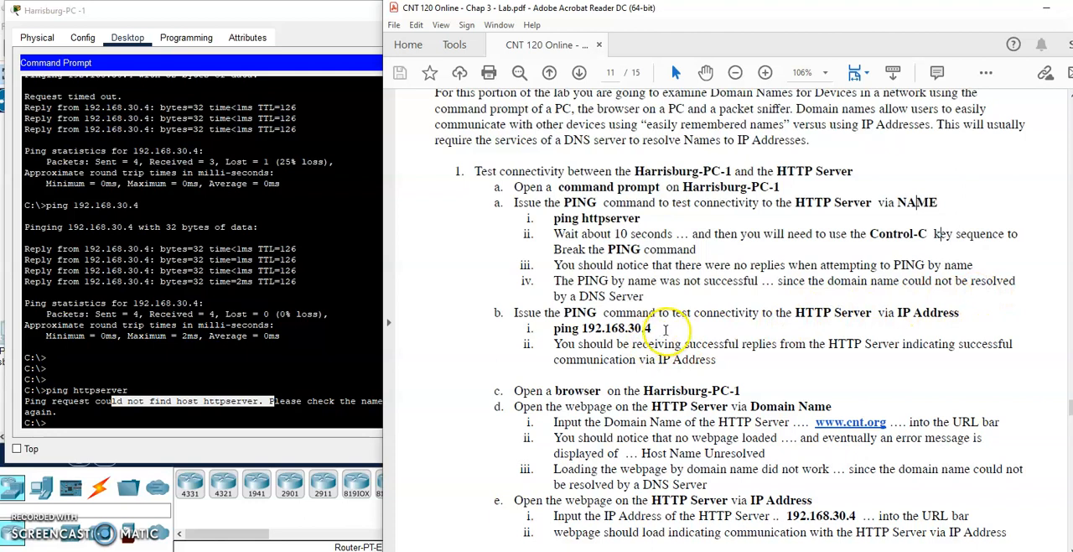
left_click_drag(681, 344, 582, 327)
left_click(604, 328)
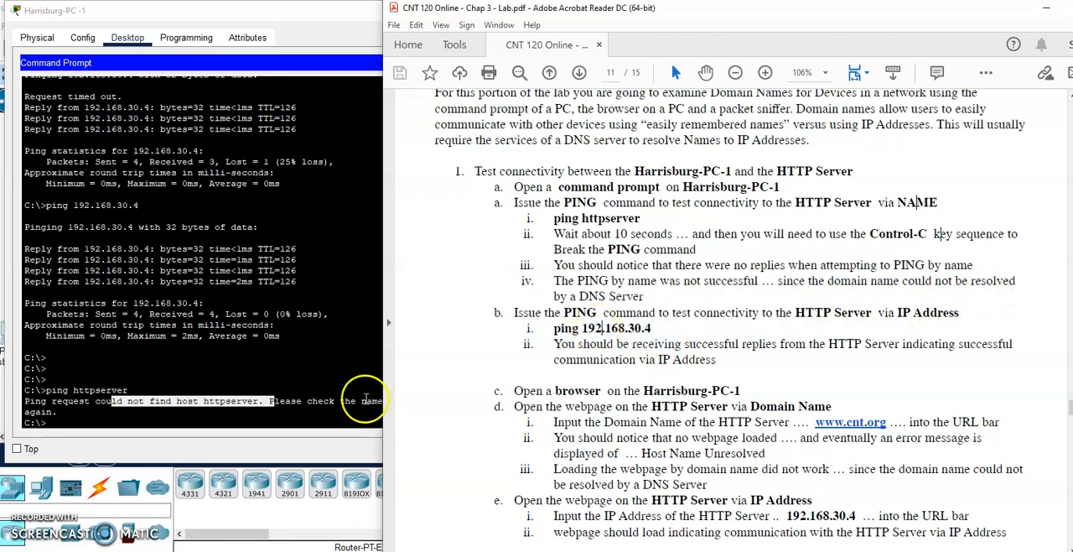
left_click(196, 421)
key("Return")
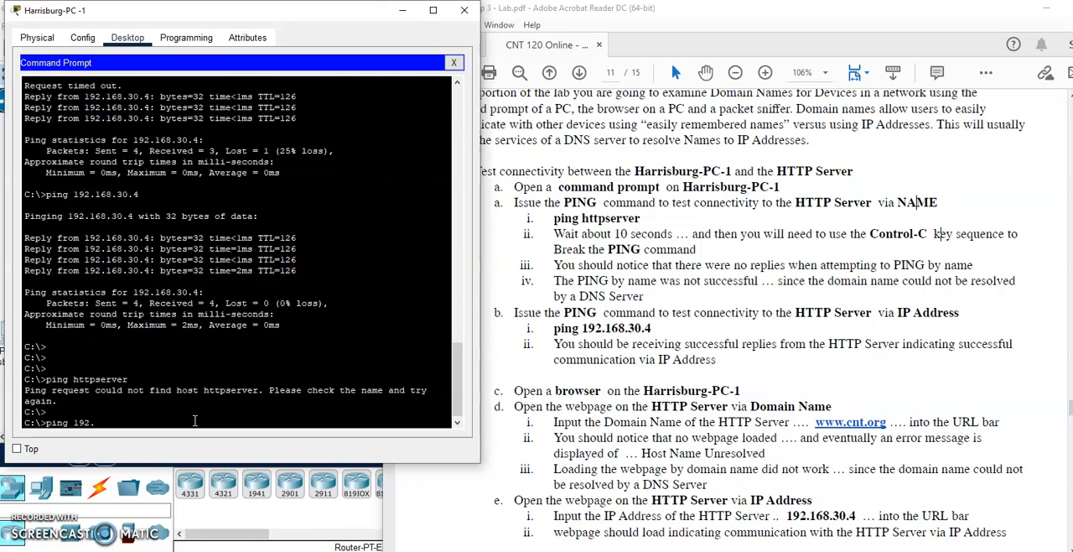
key("Return")
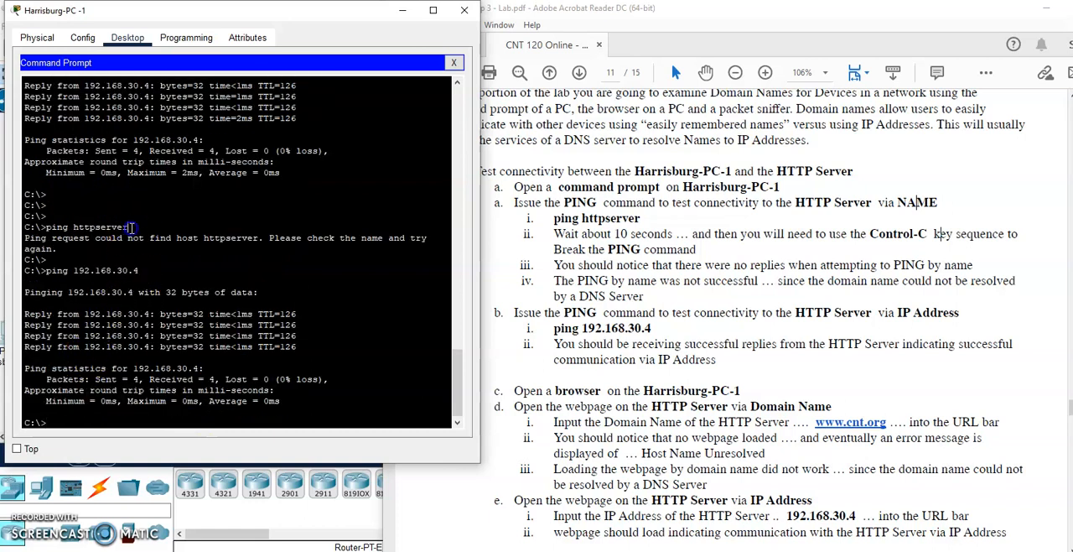
left_click_drag(129, 227, 43, 227)
left_click_drag(139, 270, 40, 270)
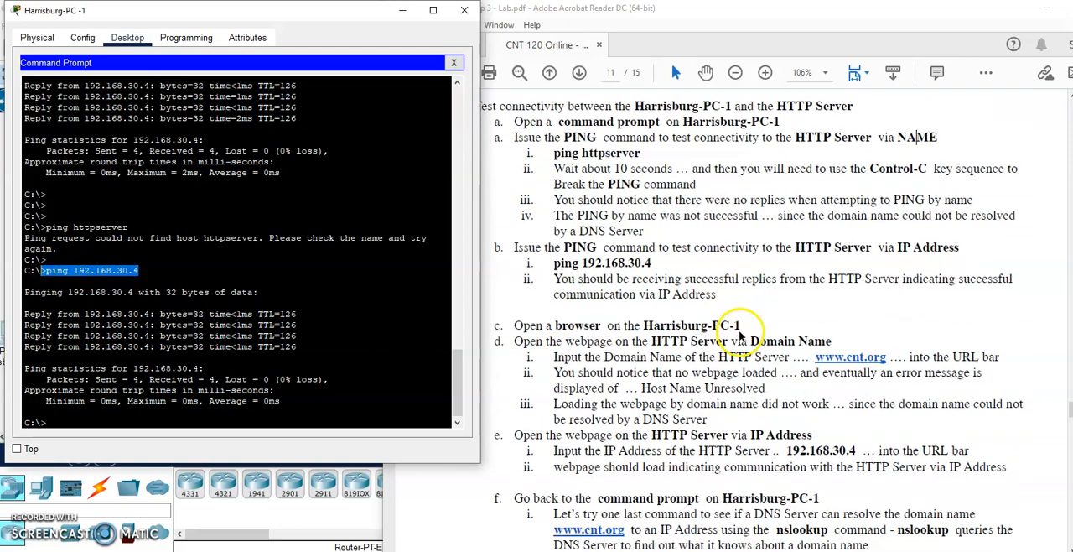
scroll(704, 335, "down", 4)
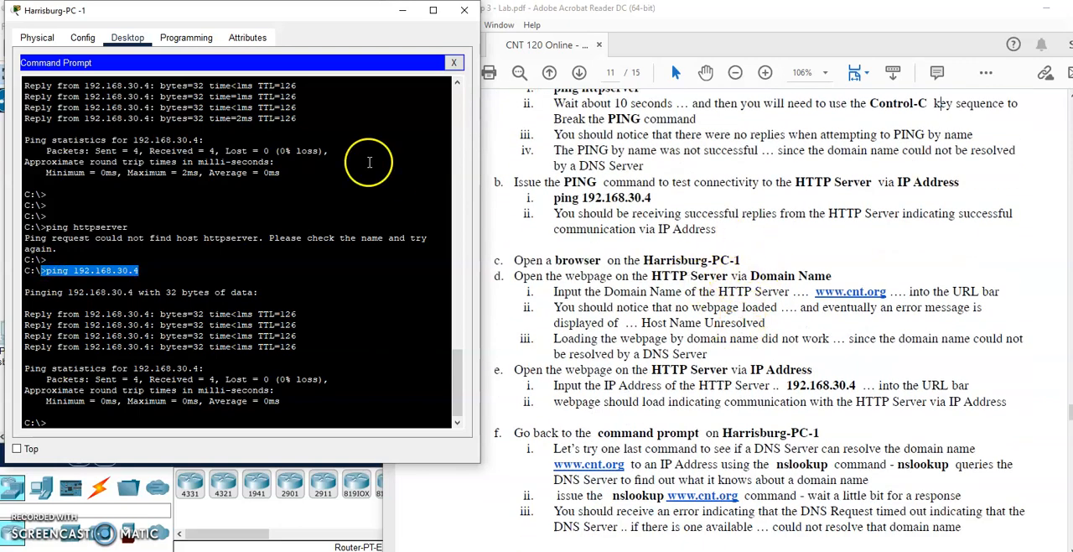
left_click(453, 63)
left_click(415, 93)
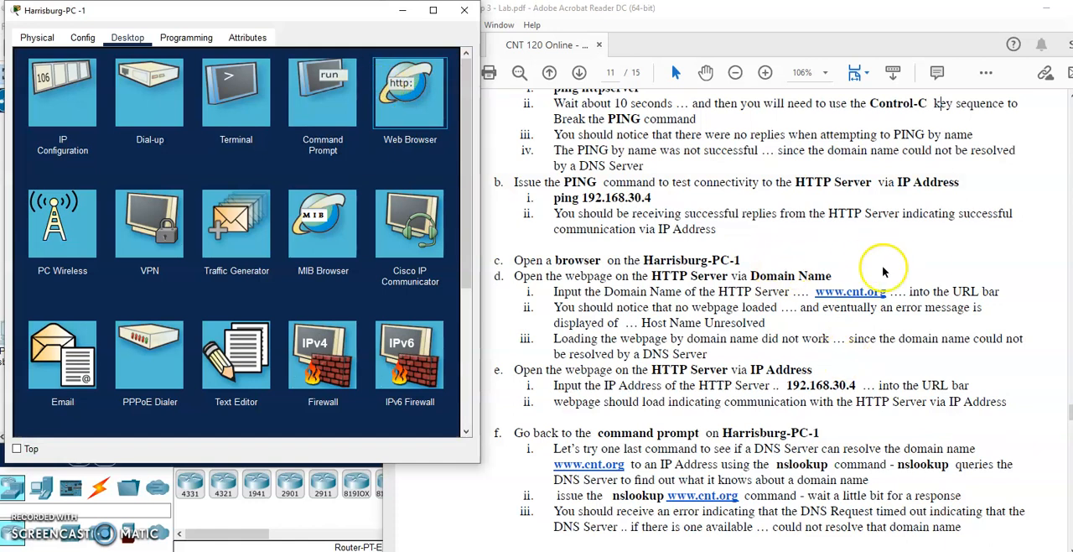
left_click(388, 107)
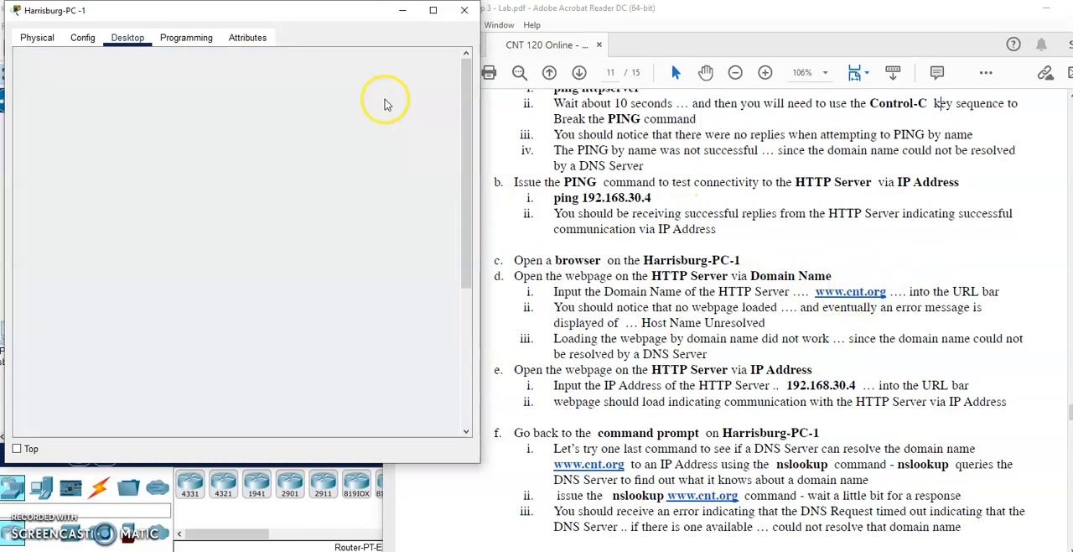
left_click(158, 77)
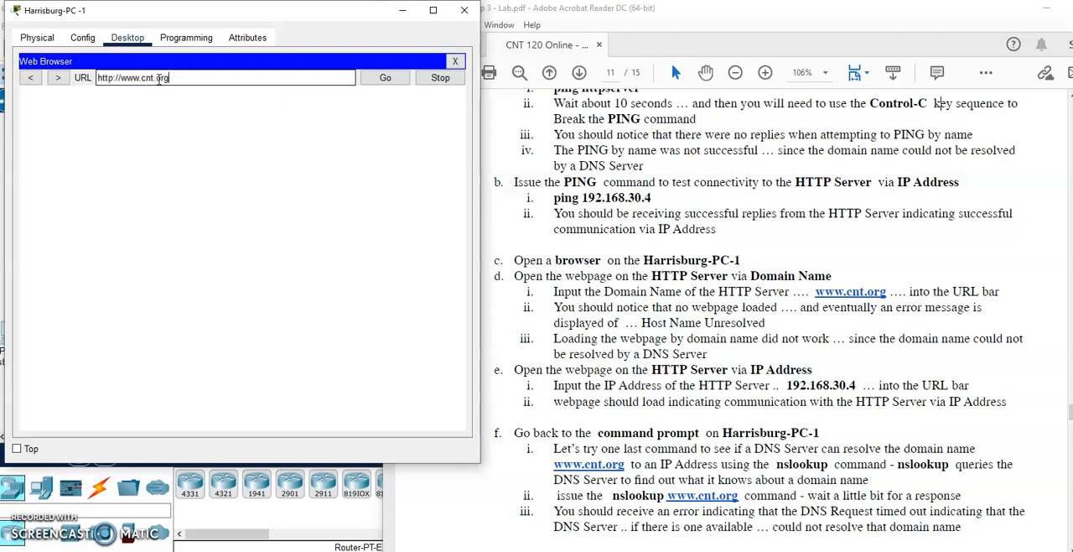
- Fast-forward the simulation time twice and return to Harrisburg-PC-1's browser to check the domain name request
left_click_drag(240, 16, 417, 24)
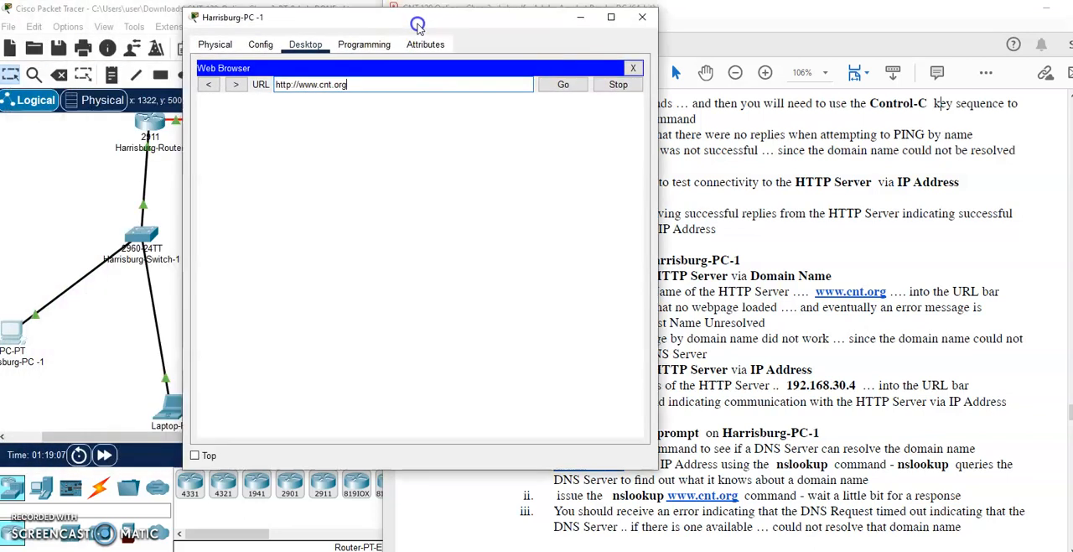
left_click(105, 455)
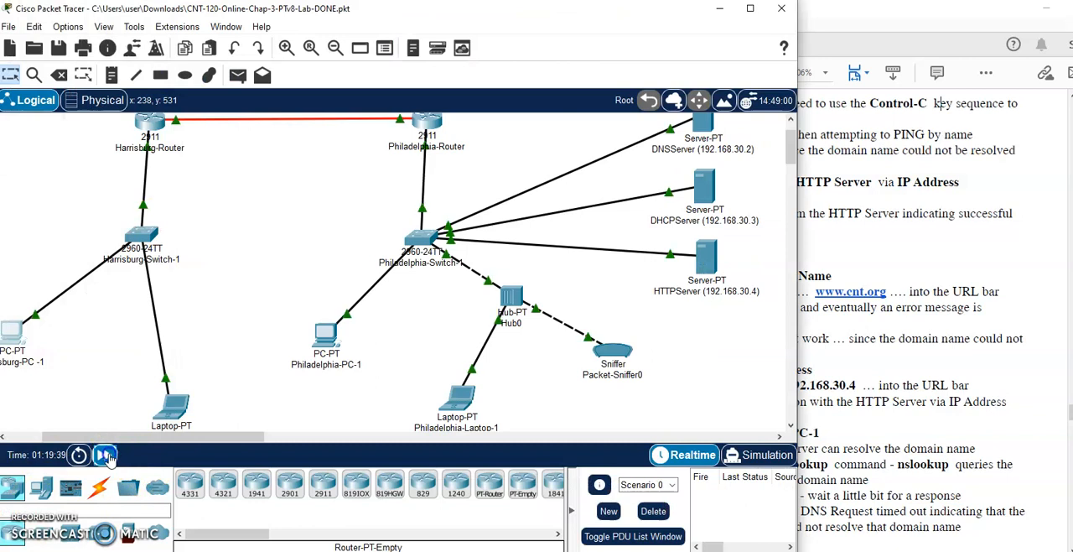
left_click(105, 455)
left_click(105, 454)
left_click(19, 335)
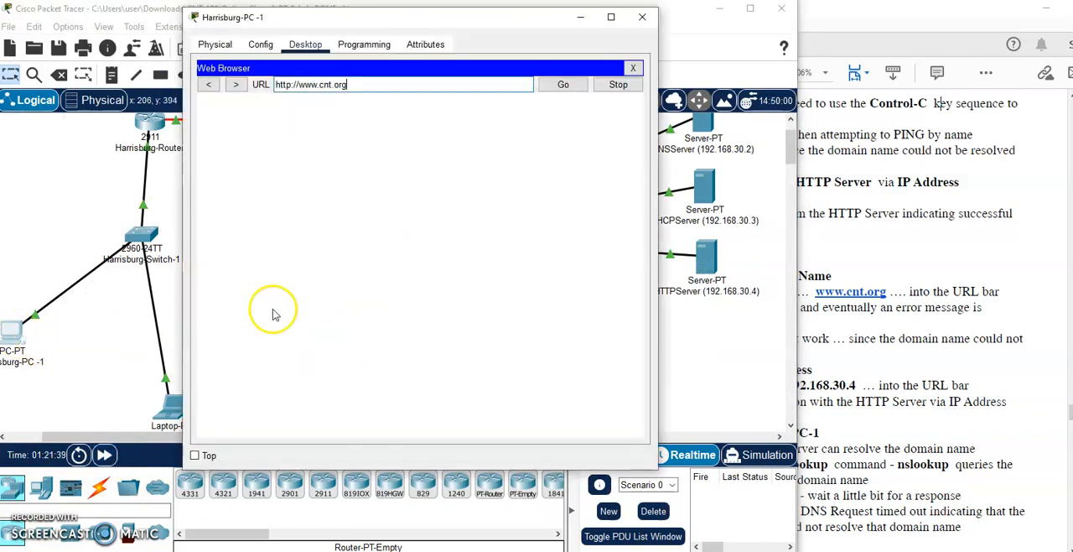
left_click_drag(503, 23, 343, 20)
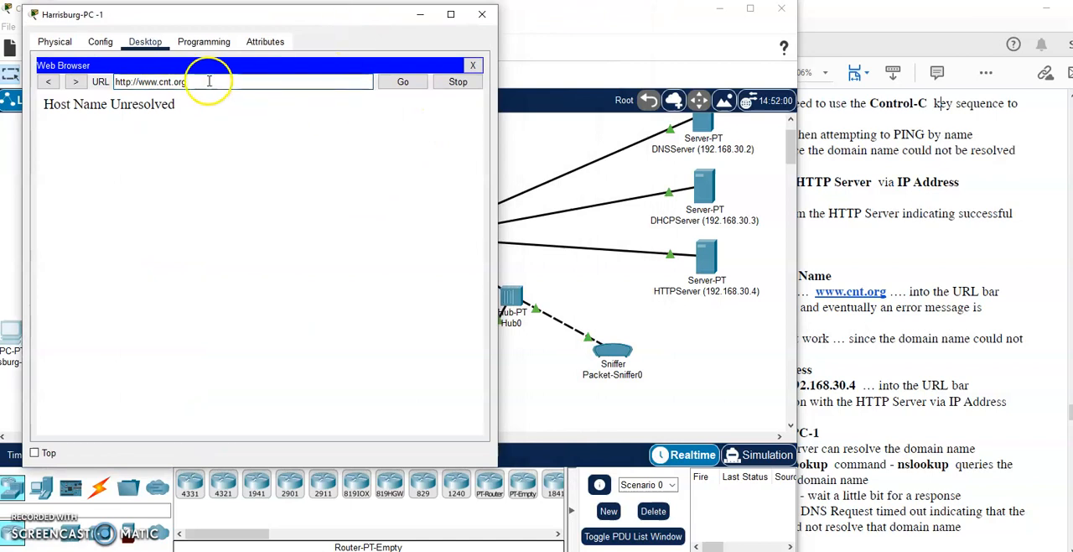
- Load the HTTP server's webpage by IP address 192.168.30.4, then close the Harrisburg-PC-1 window
left_click_drag(210, 83, 89, 84)
type("192.168.30.4")
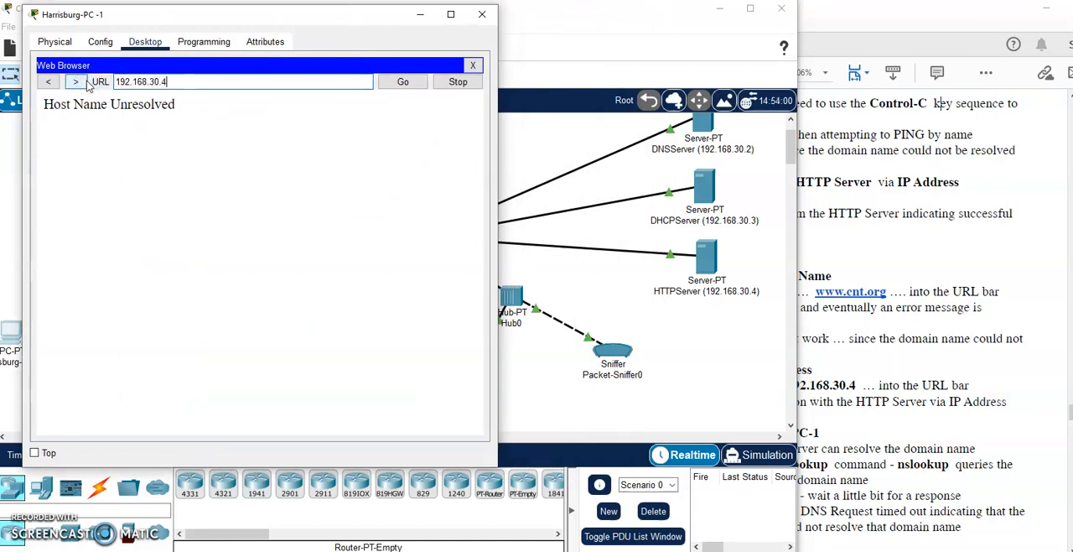
key("Return")
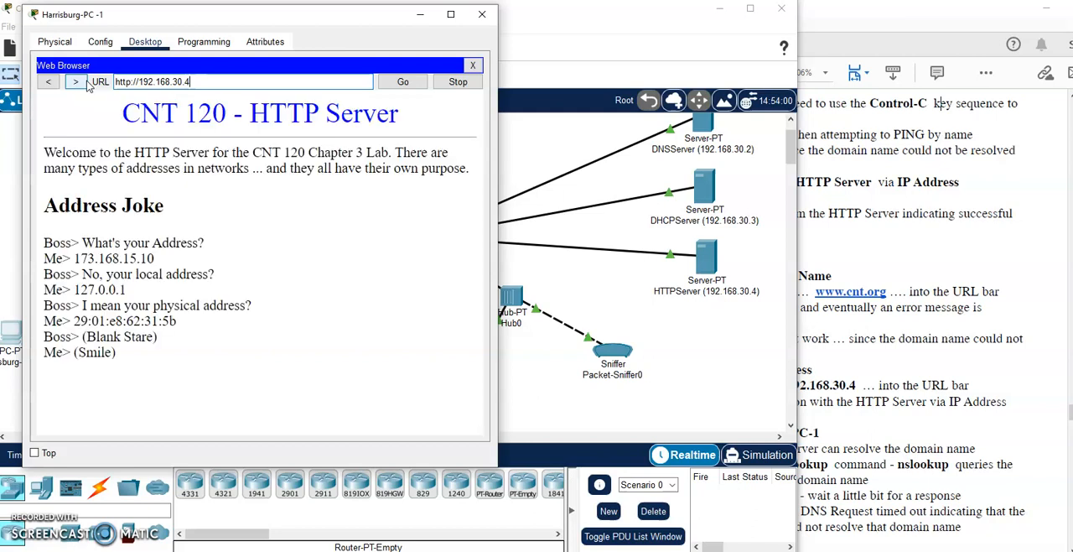
left_click(78, 82)
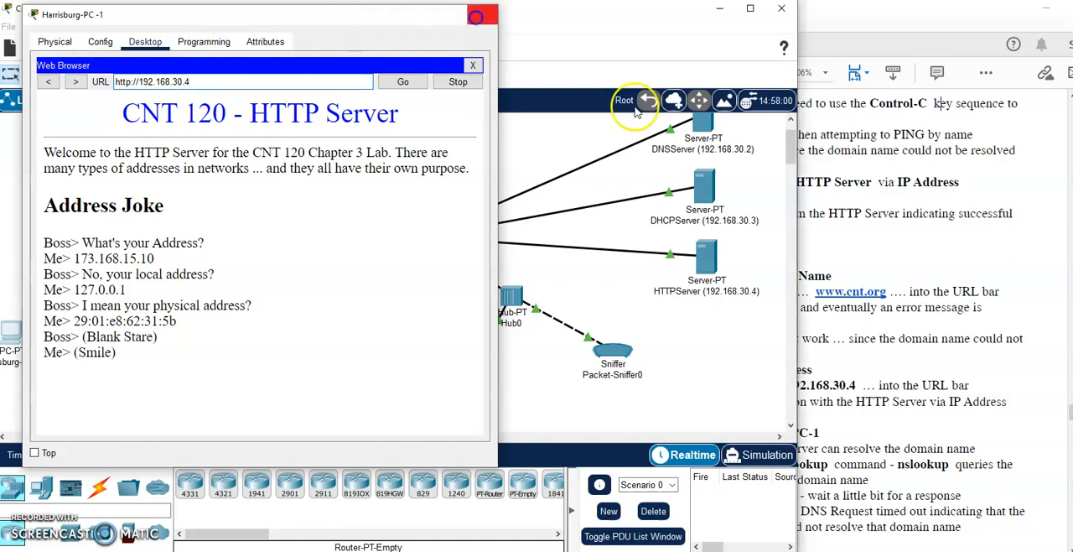
- Read the lab's nslookup instructions and reopen the command prompt on Harrisburg-PC-1
left_click(941, 325)
scroll(939, 327, "down", 4)
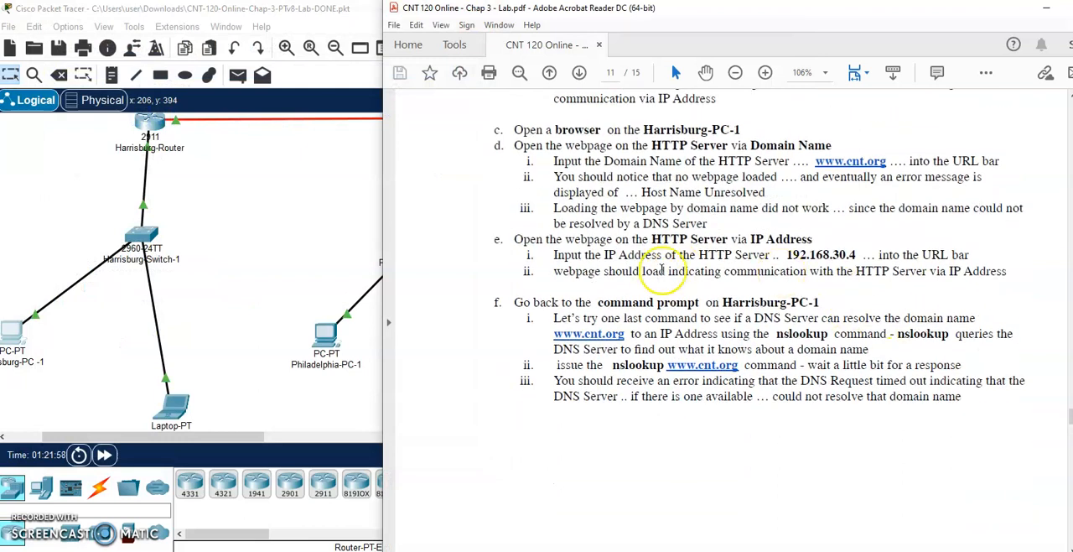
scroll(783, 291, "down", 1)
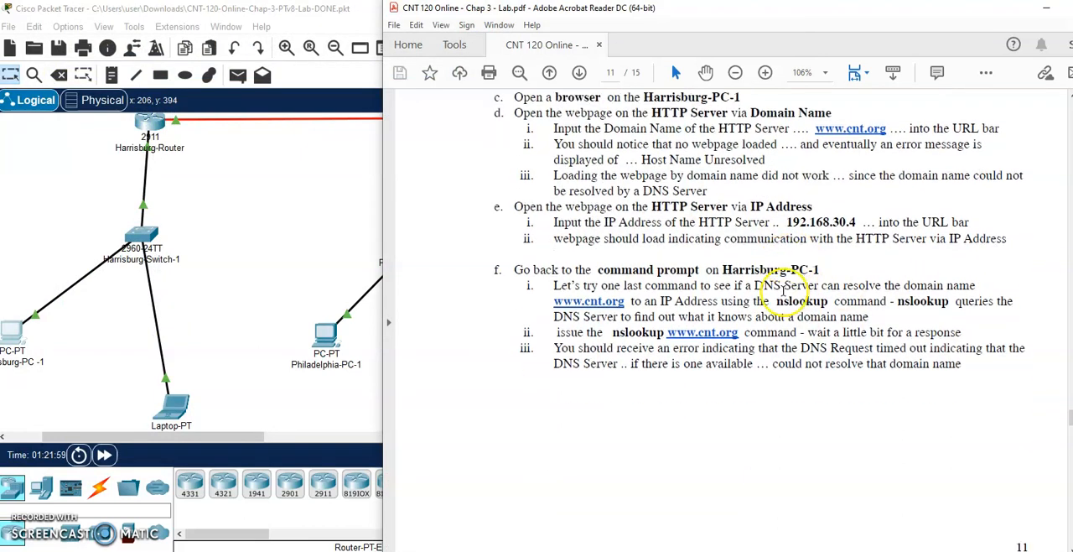
left_click(21, 329)
left_click_drag(523, 43, 269, 36)
left_click(348, 117)
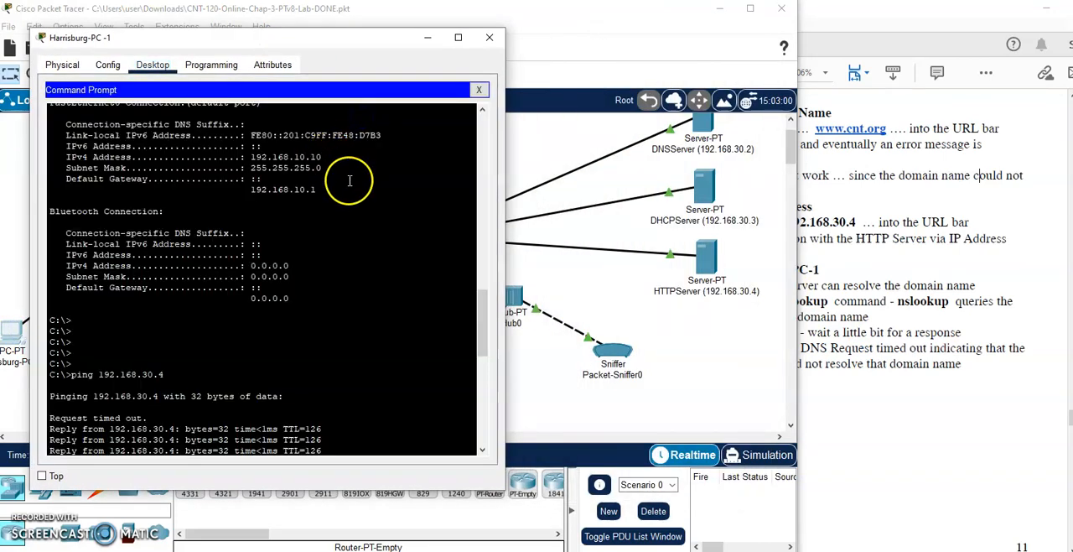
scroll(243, 319, "down", 5)
key("Return")
key("Return")
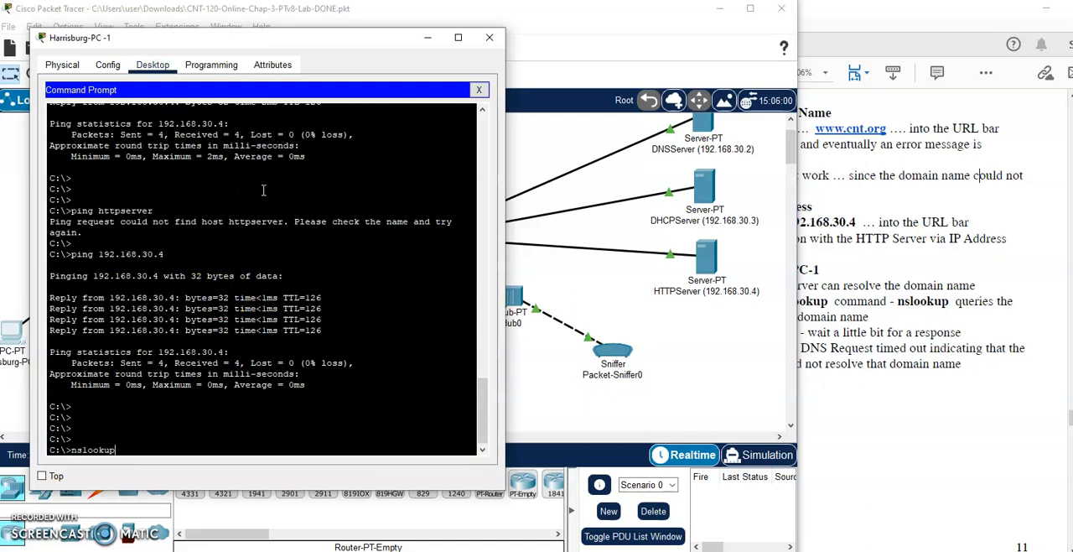
left_click(855, 254)
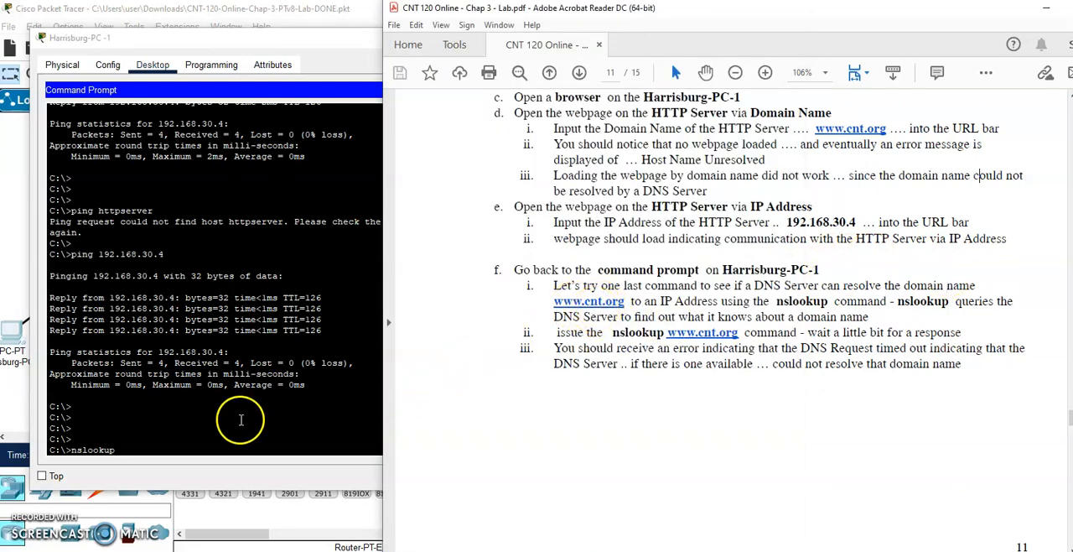
left_click(202, 447)
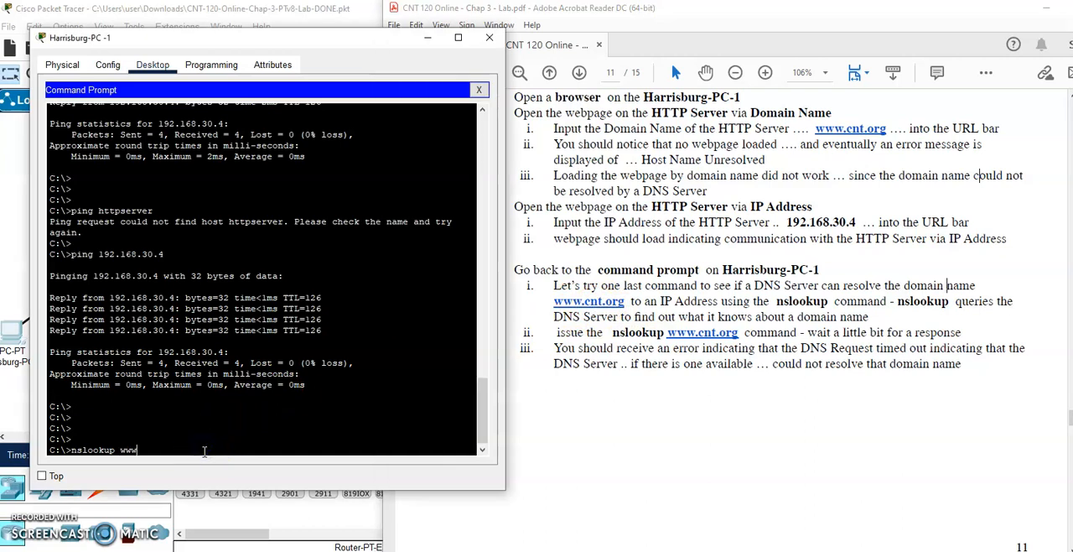
type("www.cnt.org")
key("Return")
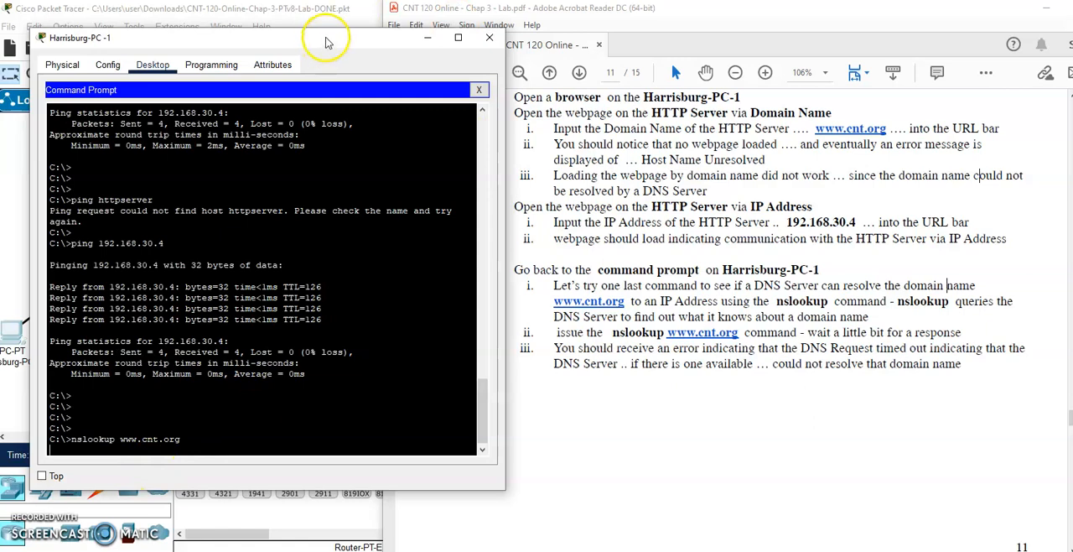
- Fast-forward the simulation time three times and return to Harrisburg-PC-1's command prompt to check the nslookup response
left_click_drag(266, 37, 383, 21)
left_click(105, 456)
left_click(106, 456)
left_click(106, 457)
left_click(105, 456)
left_click(36, 361)
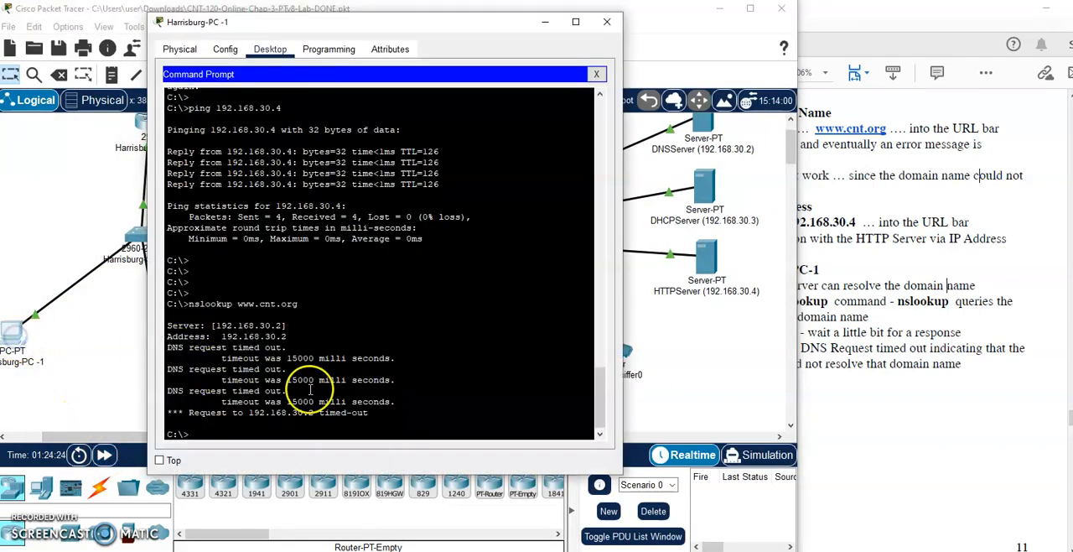
left_click_drag(387, 31, 301, 23)
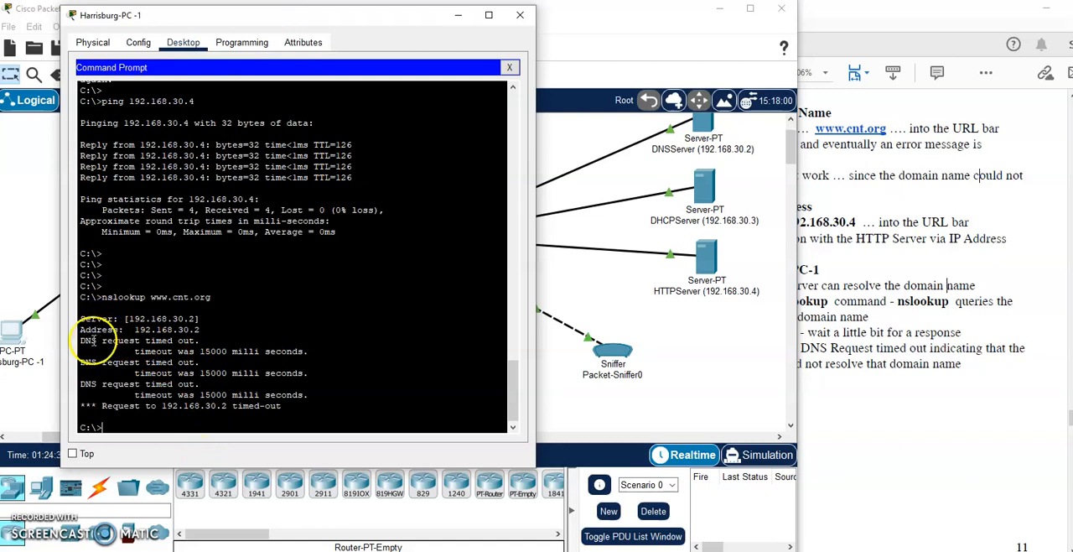
- Highlight the server line and the DNS request lines in Harrisburg-PC-1's nslookup response
left_click_drag(91, 319, 204, 320)
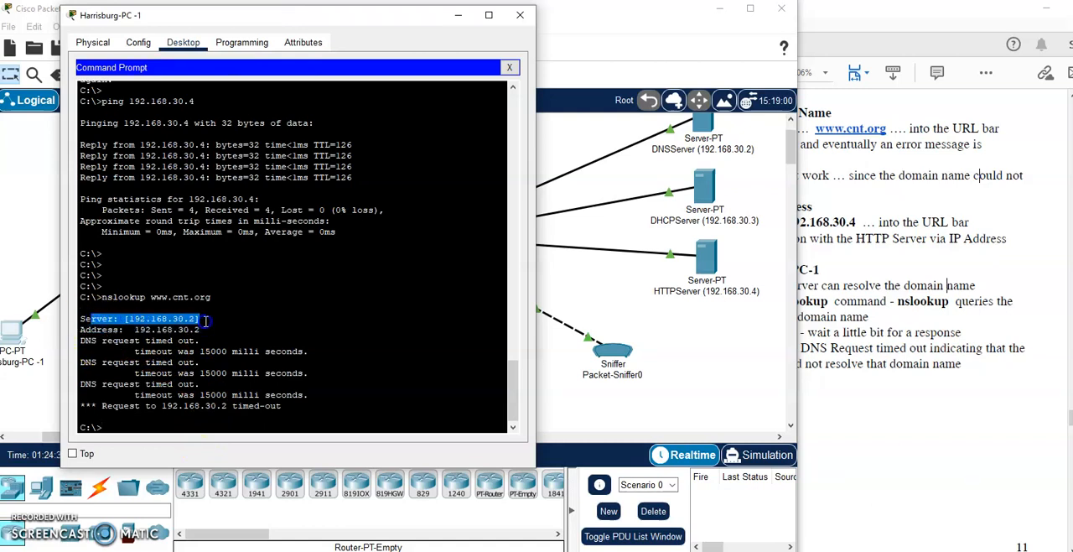
left_click_drag(98, 340, 268, 406)
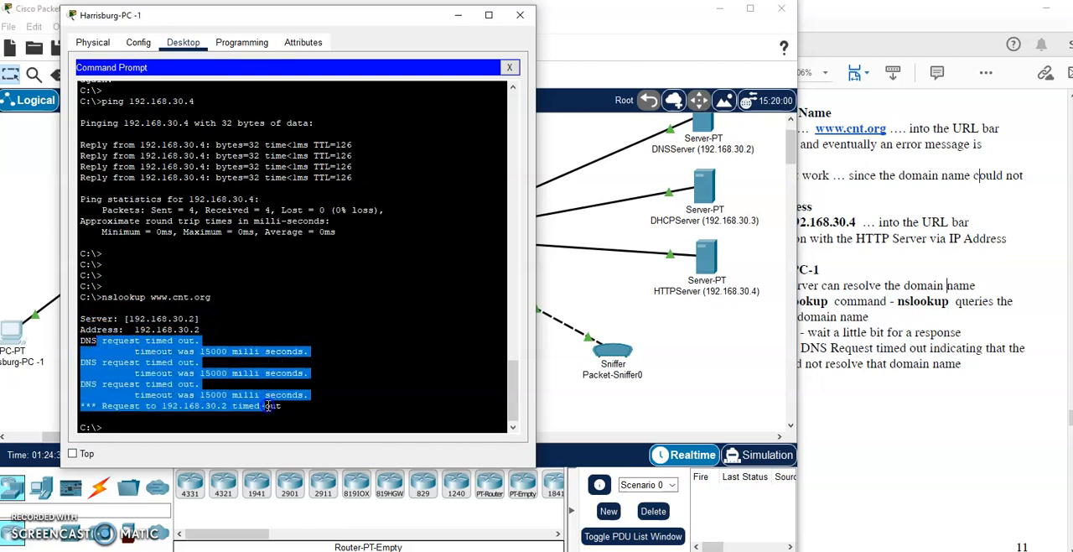
- Read the lab's instructions for testing Philadelphia-PC-1 with the HTTP server, and close the Harrisburg-PC-1 window
left_click(876, 412)
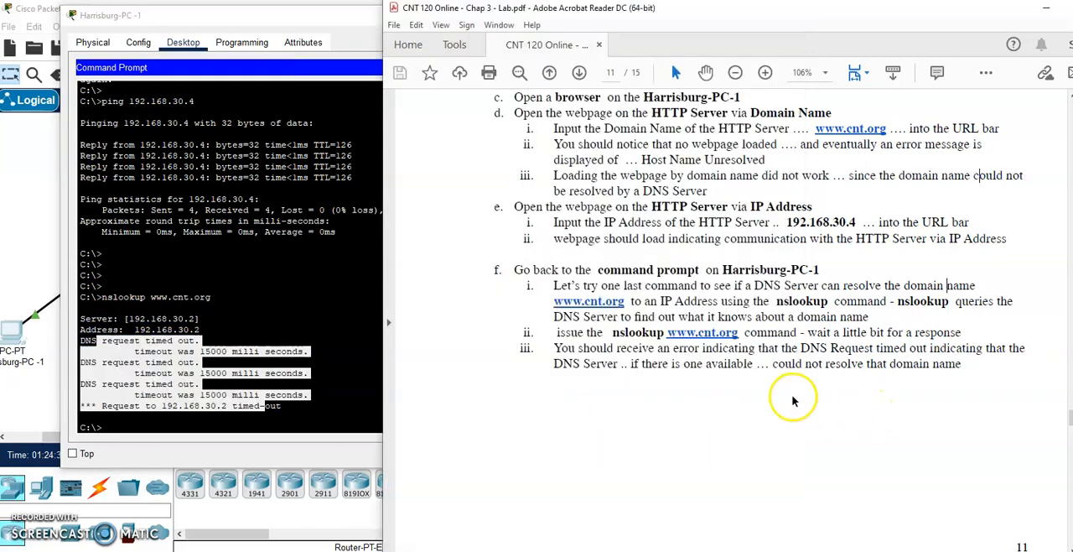
scroll(763, 390, "down", 10)
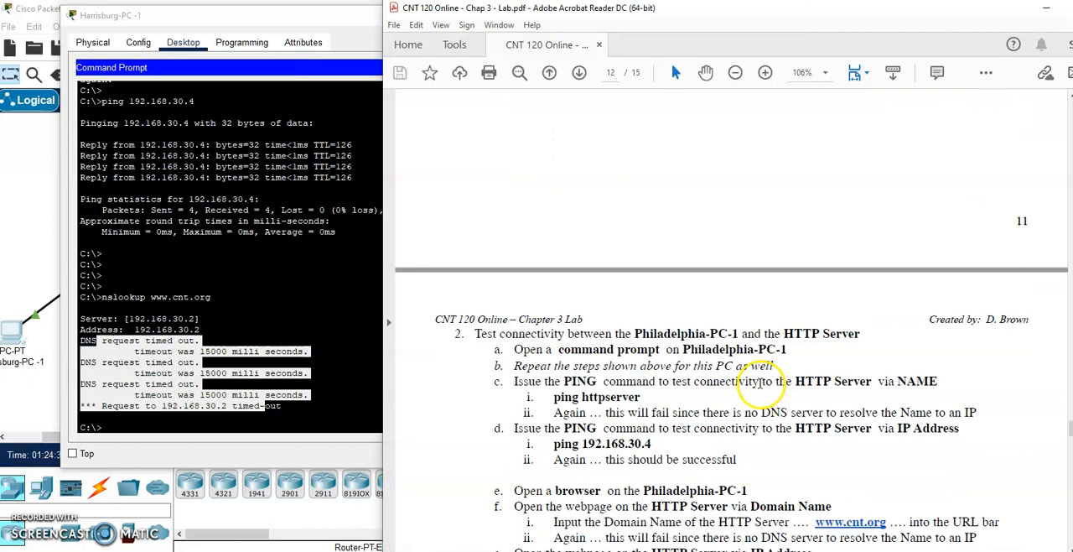
scroll(761, 389, "down", 3)
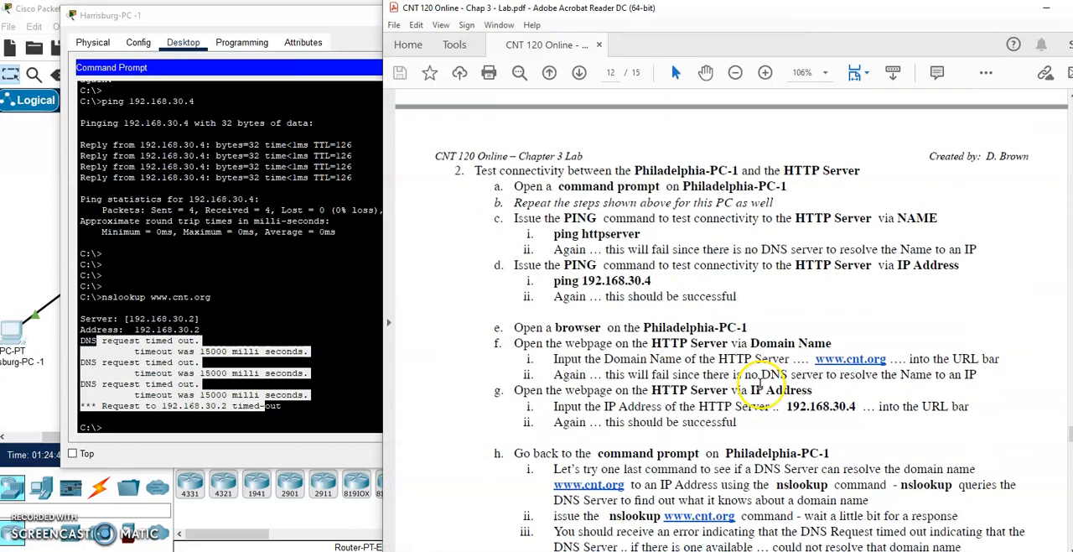
left_click(339, 11)
left_click(520, 15)
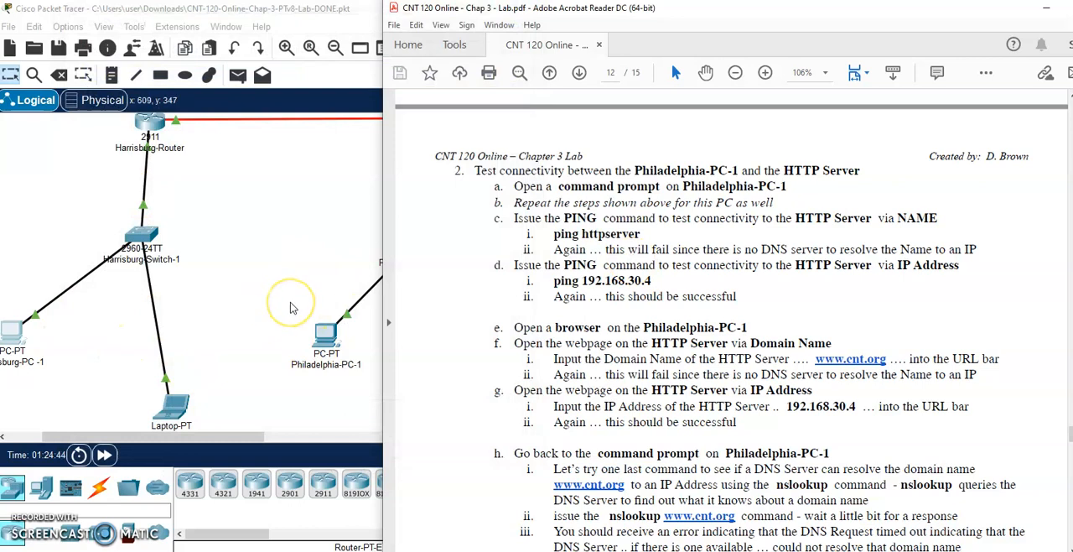
- Run ping httpserver from Philadelphia-PC-1's command prompt and fast-forward the simulation time to get the response
left_click(321, 331)
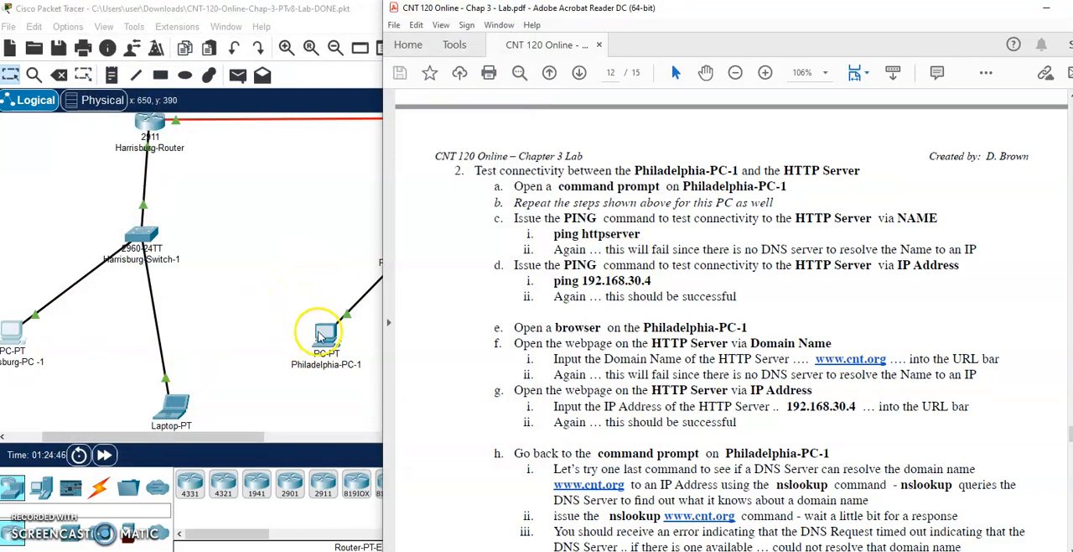
left_click(404, 154)
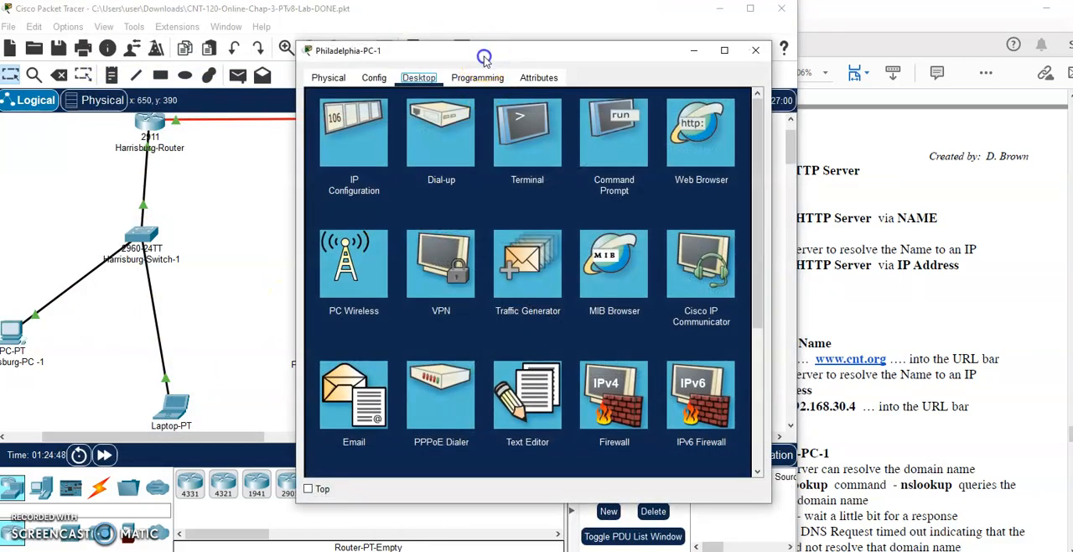
left_click_drag(485, 55, 487, 42)
left_click(620, 147)
type("ping httpserver")
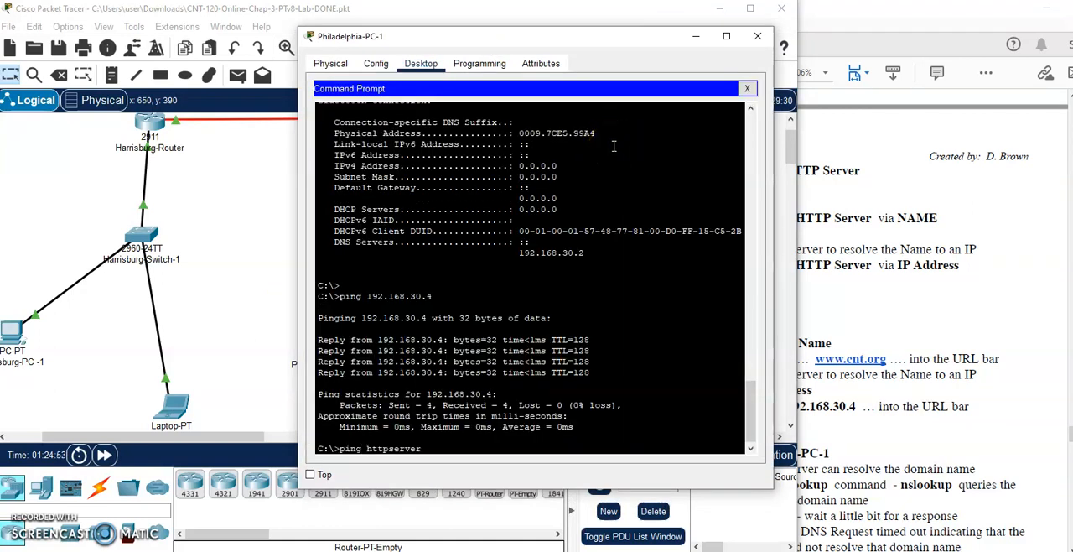
key("Return")
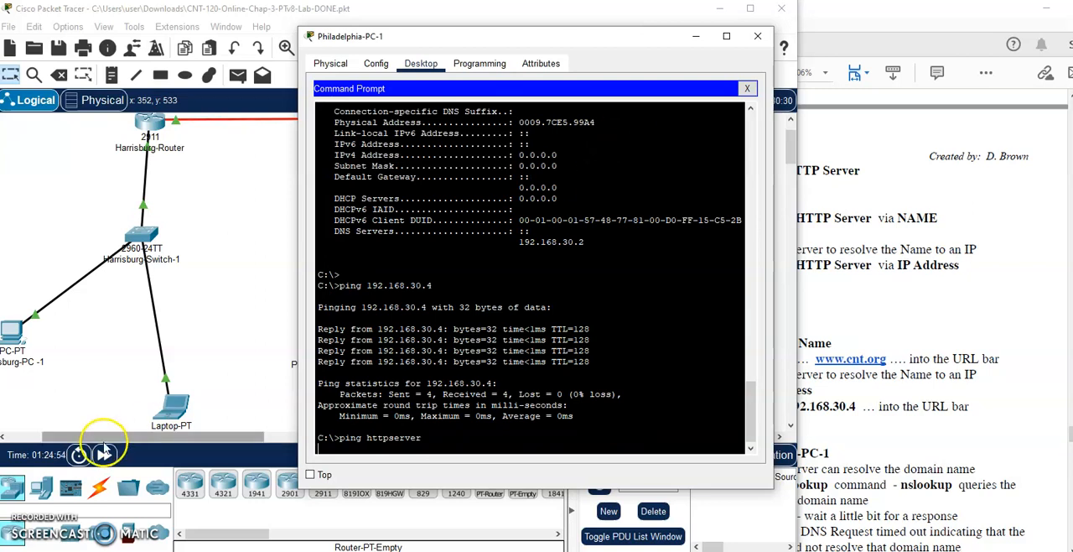
left_click(104, 454)
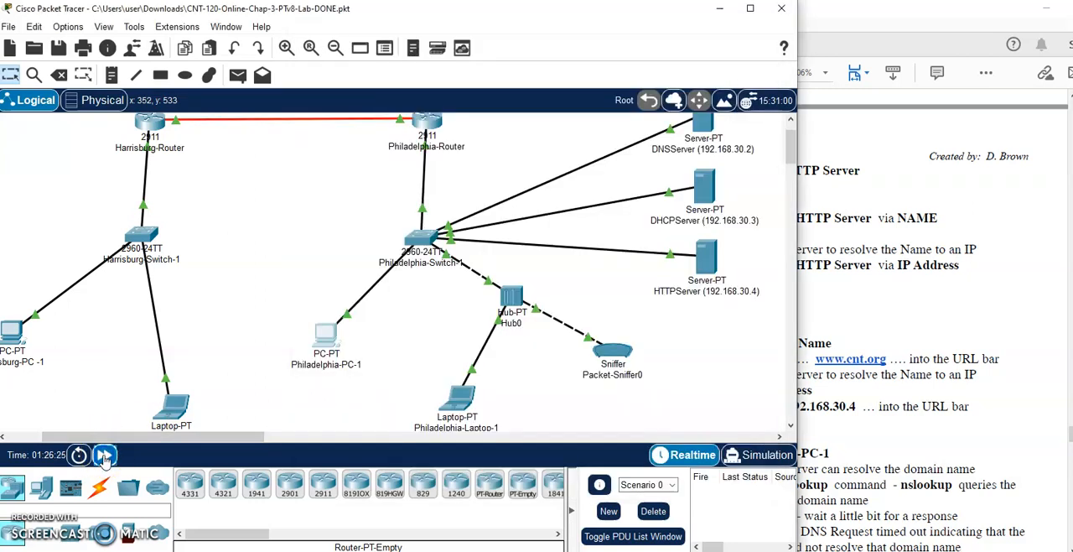
left_click(315, 340)
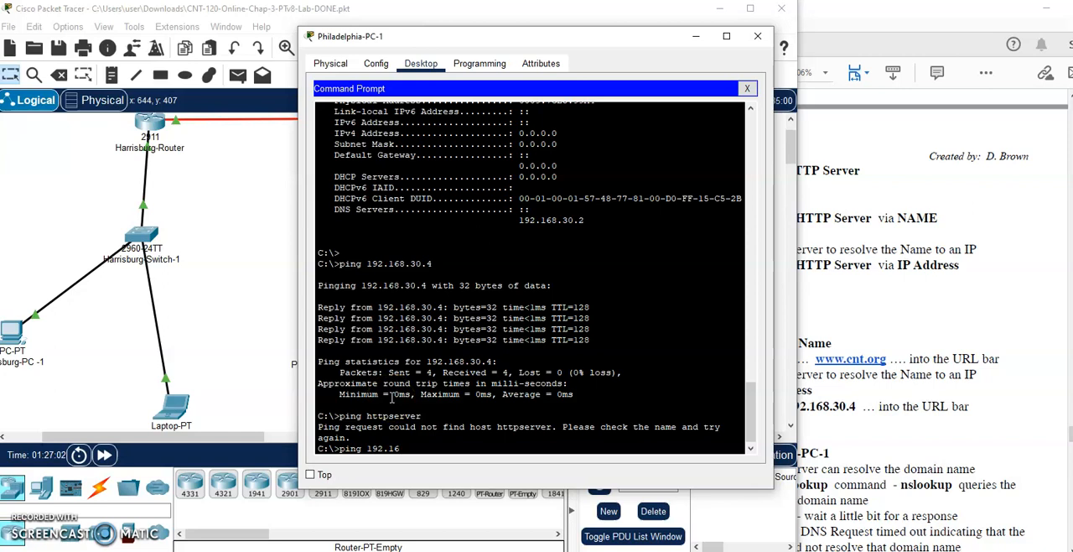
- Ping the HTTP server by IP address 192.168.30.4 from Philadelphia-PC-1, then close the command prompt
type(".4")
key("Return")
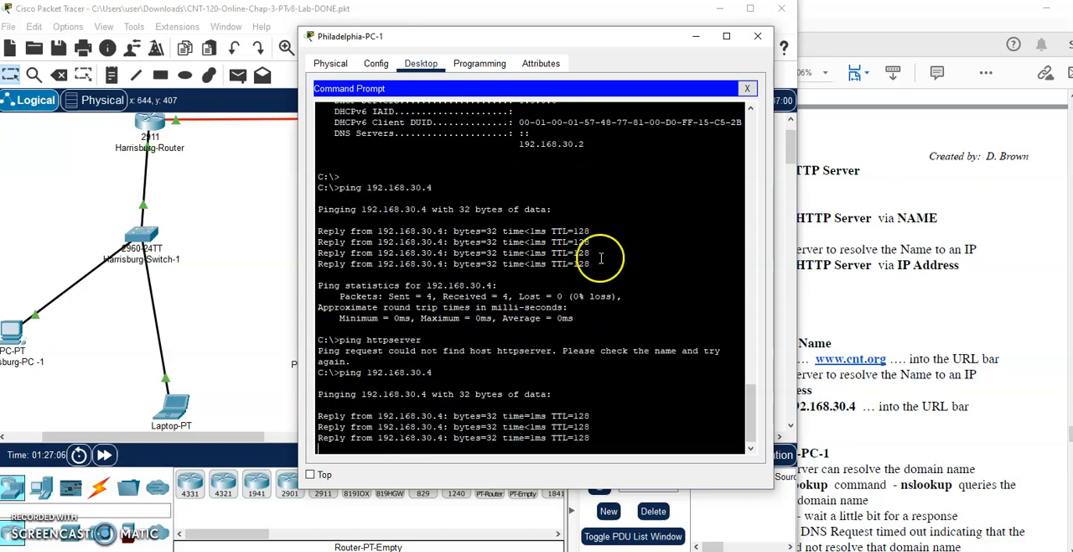
left_click(747, 88)
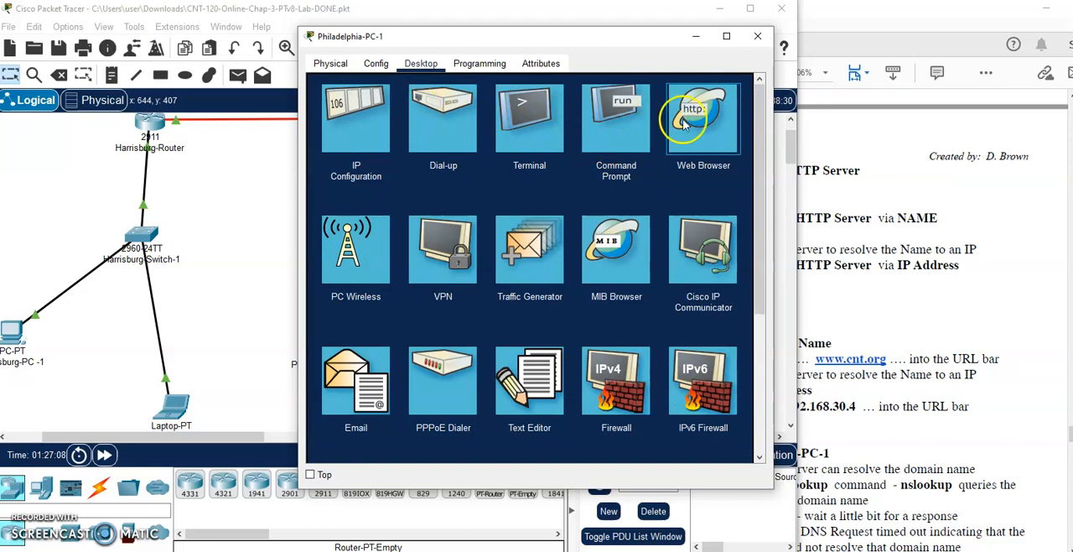
left_click(717, 131)
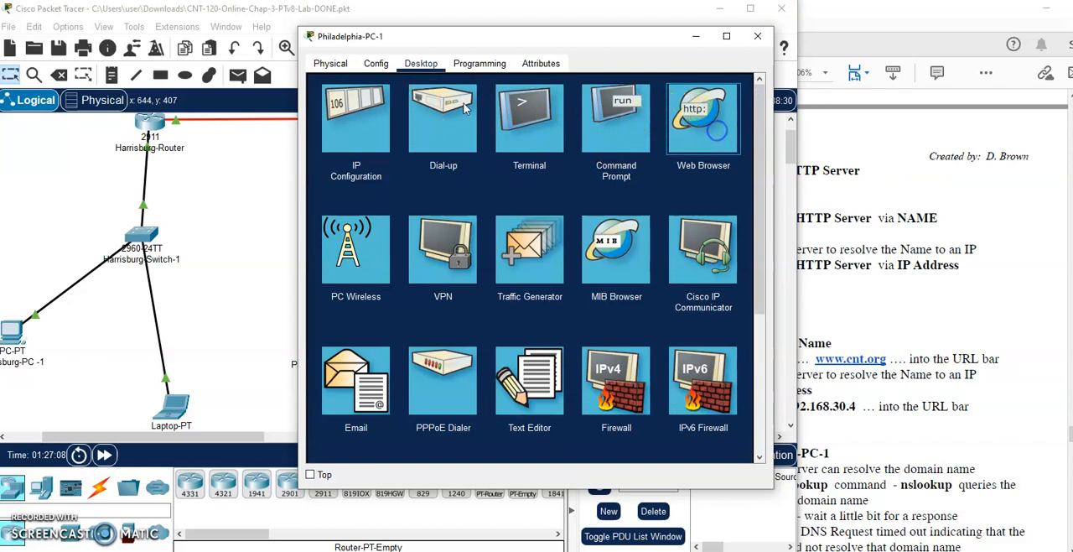
left_click(453, 107)
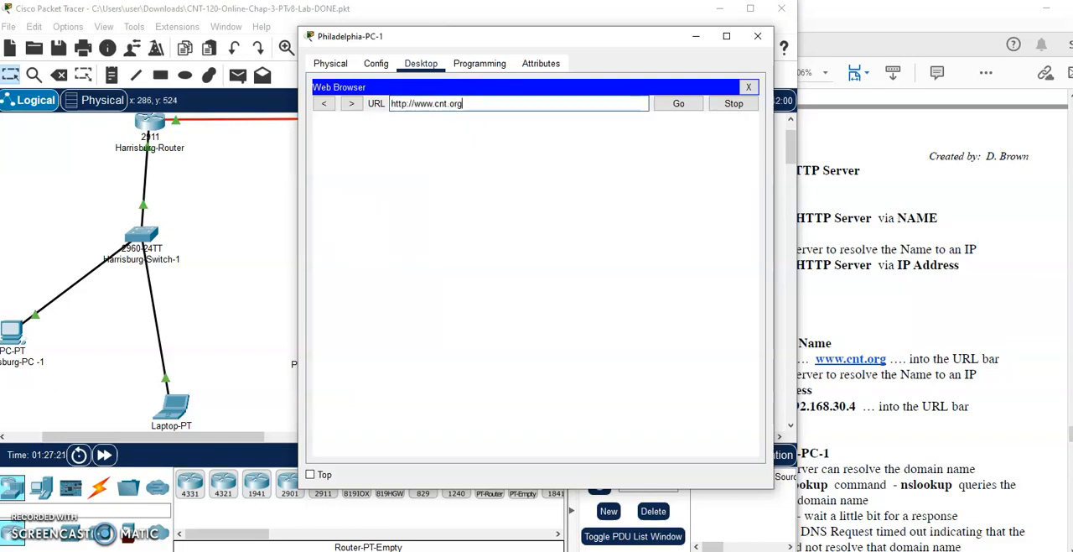
left_click(104, 455)
left_click(327, 339)
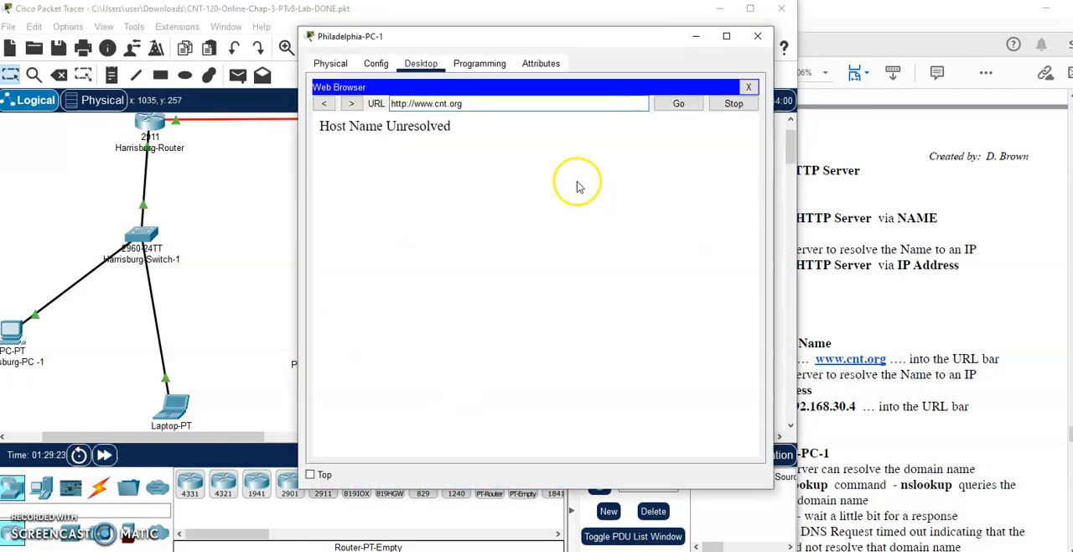
- Load the HTTP server's webpage by IP address 192.168.30.4 on Philadelphia-PC-1, then close the device window
left_click_drag(475, 104, 288, 105)
type("21")
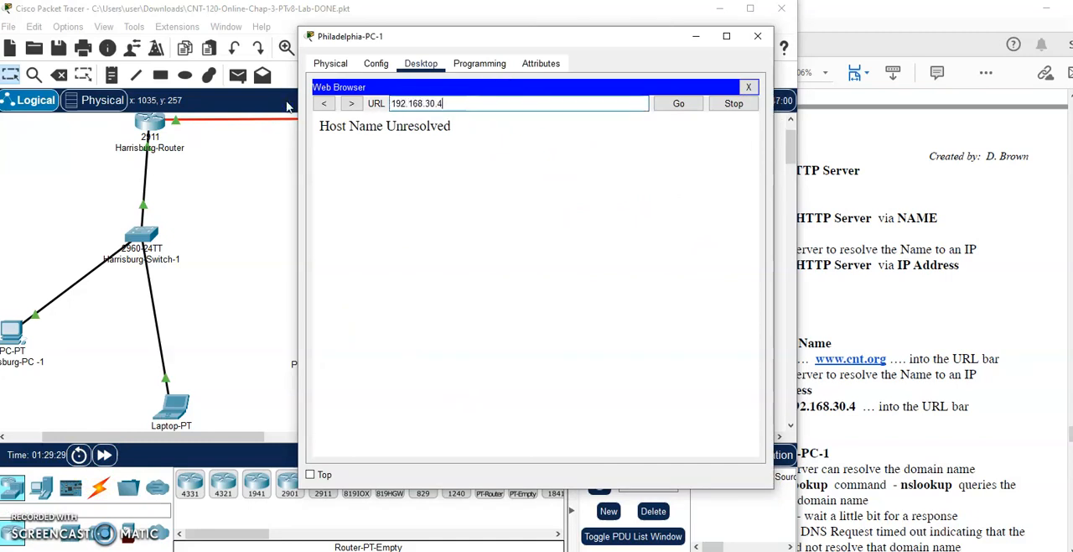
key("Return")
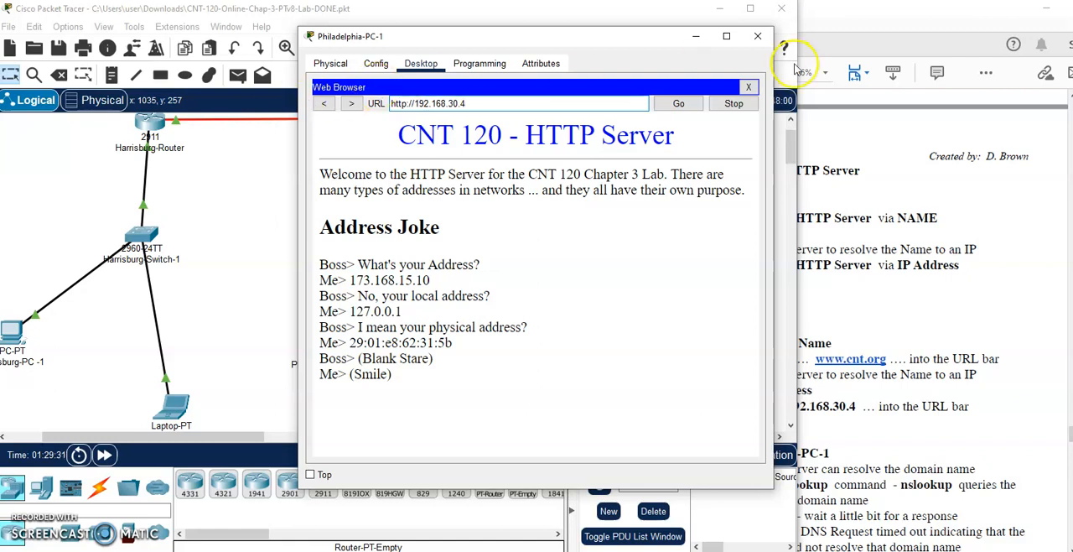
left_click(758, 38)
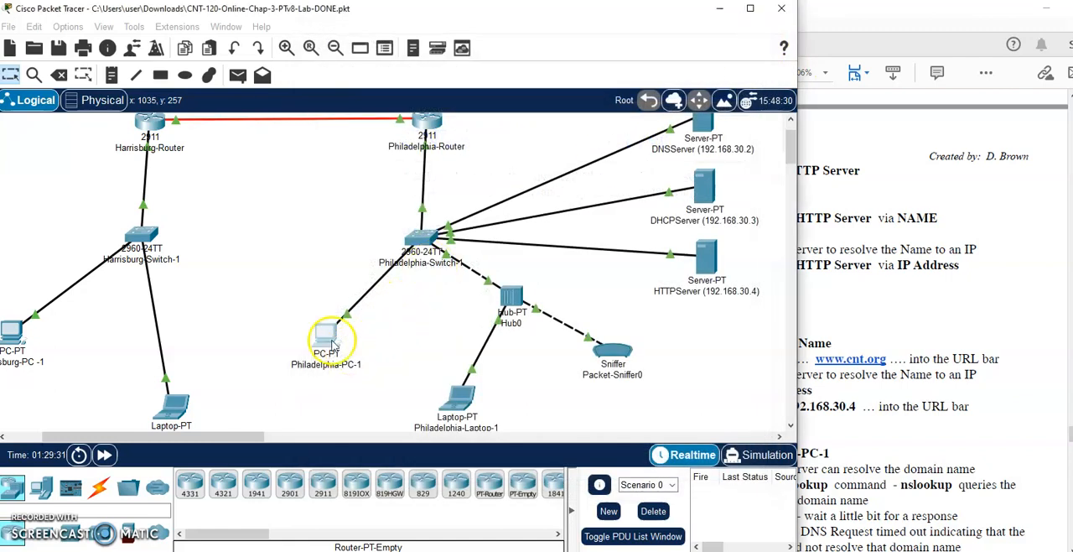
left_click(352, 346)
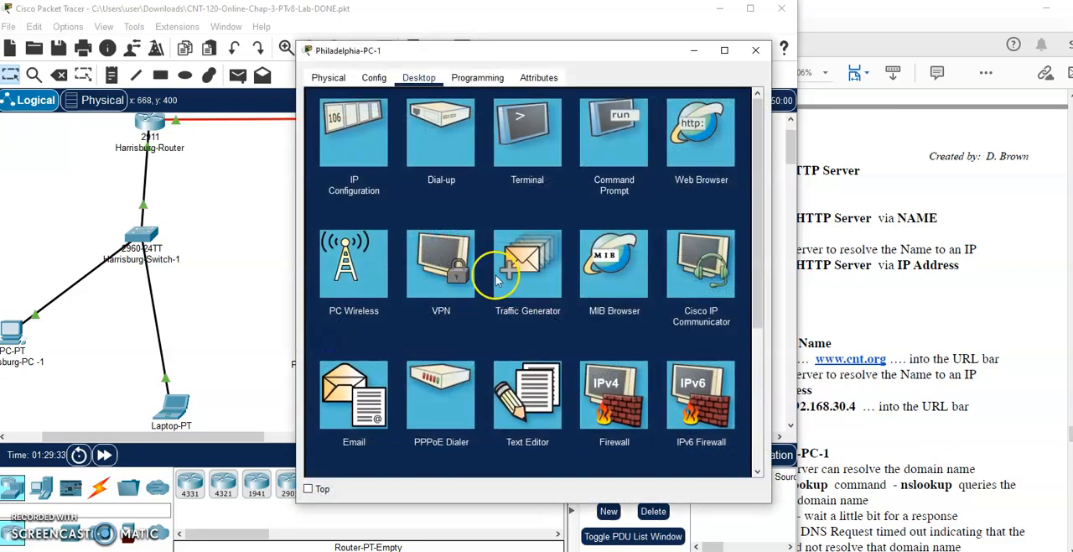
left_click(631, 134)
type("nslookup www.cn")
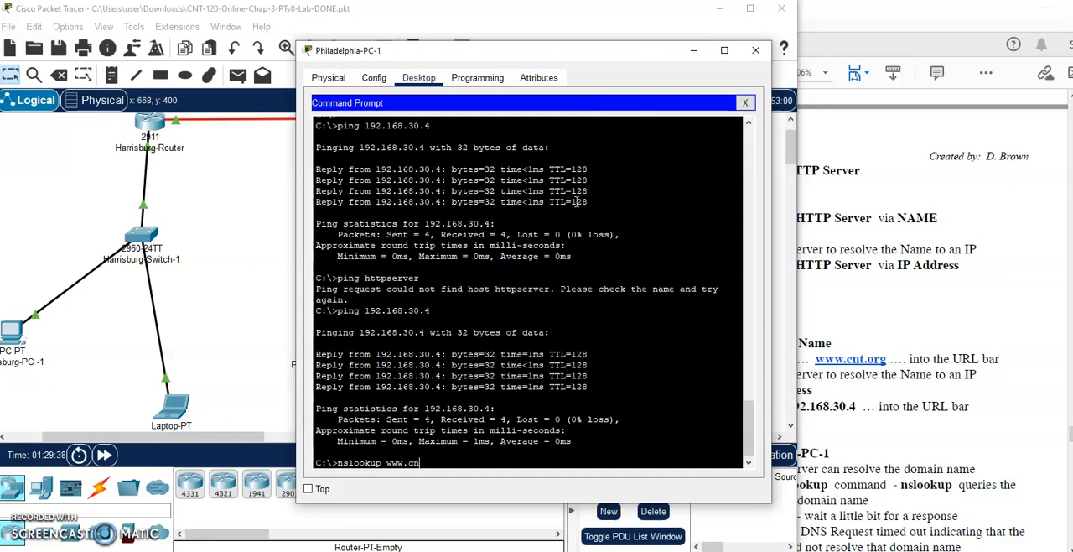
type("t.org")
key("Return")
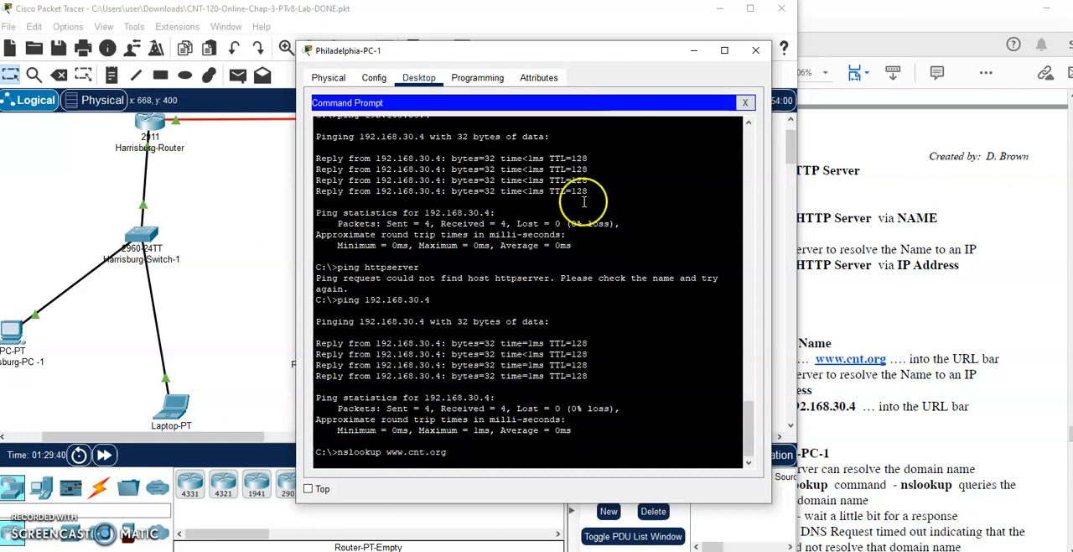
- Fast-forward the simulation time and highlight the DNS request lines in Philadelphia-PC-1's nslookup response
left_click(103, 455)
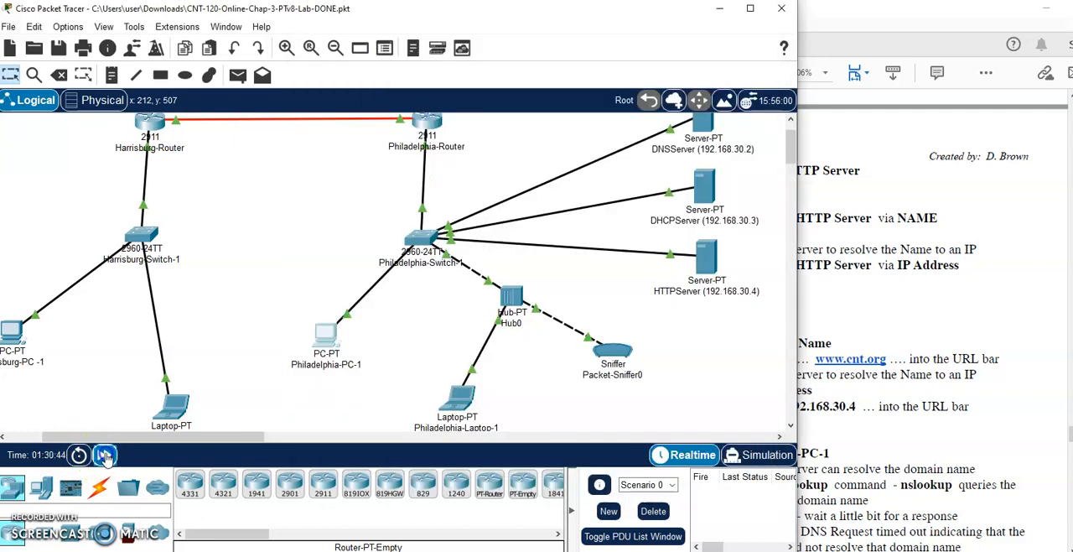
left_click(352, 360)
left_click(445, 312)
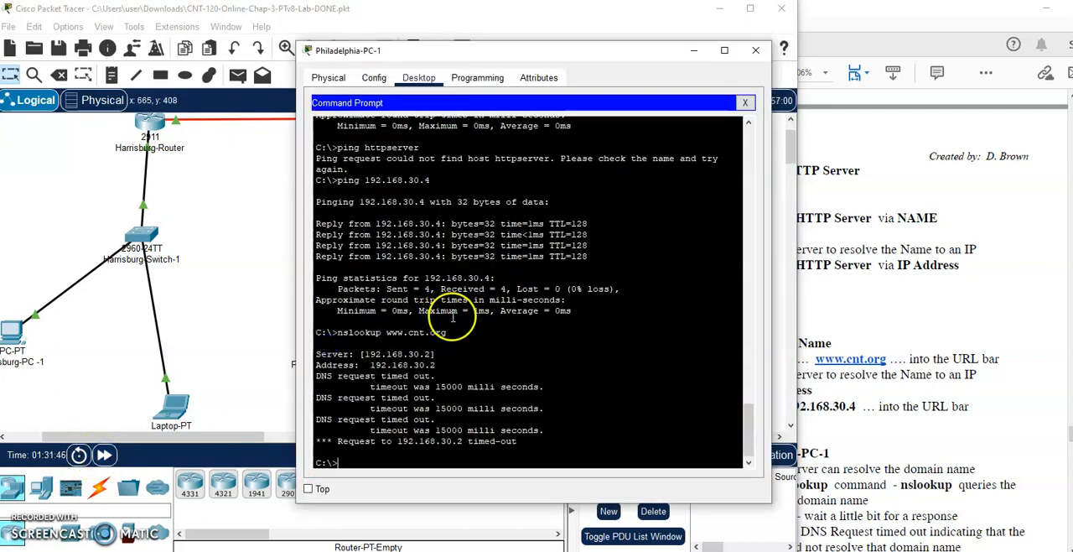
left_click_drag(548, 439, 312, 376)
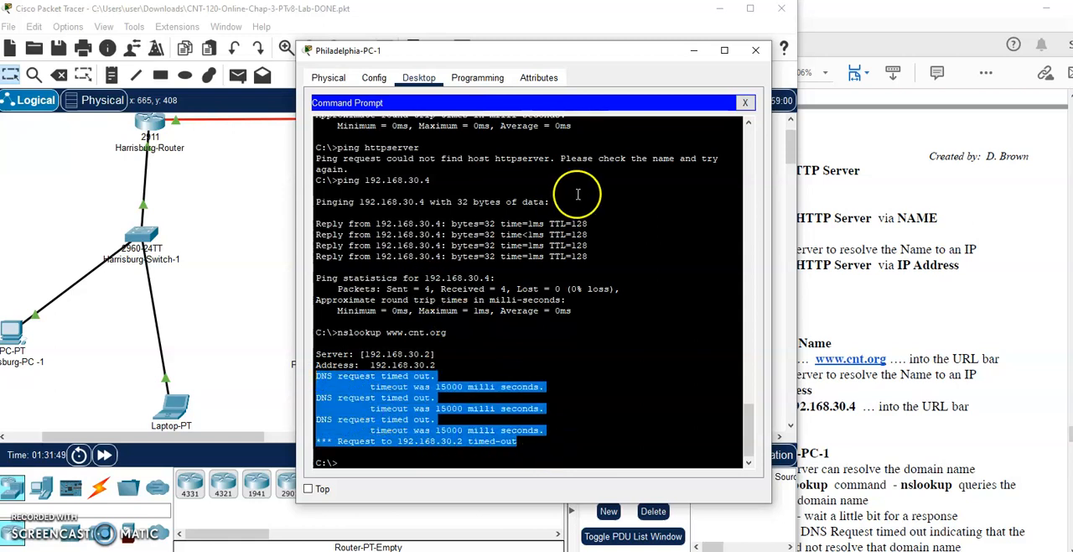
- Close the Philadelphia-PC-1 window and read the lab's section 3 instructions for turning on the DNS server
left_click(754, 53)
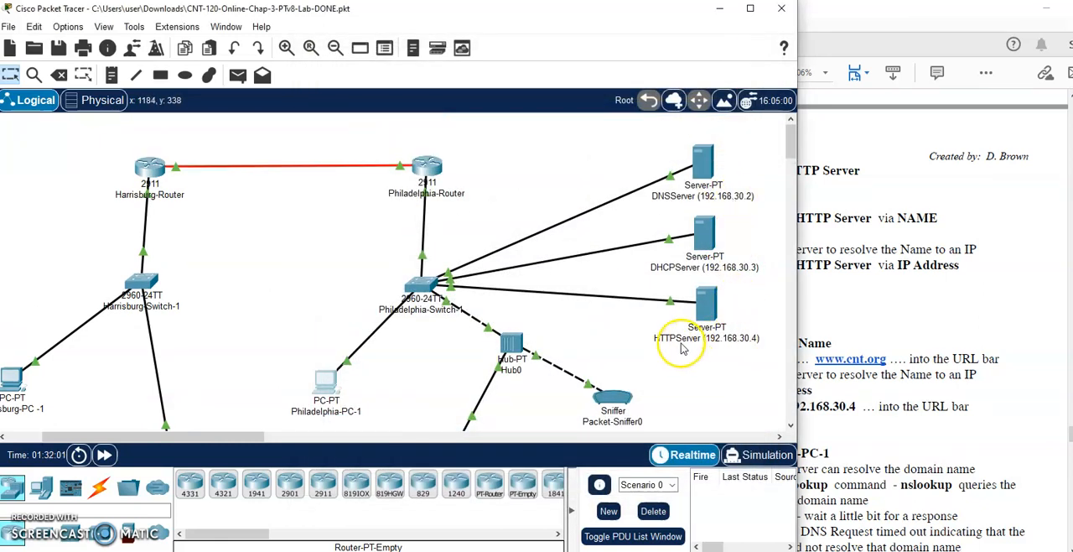
left_click(922, 265)
scroll(866, 290, "down", 5)
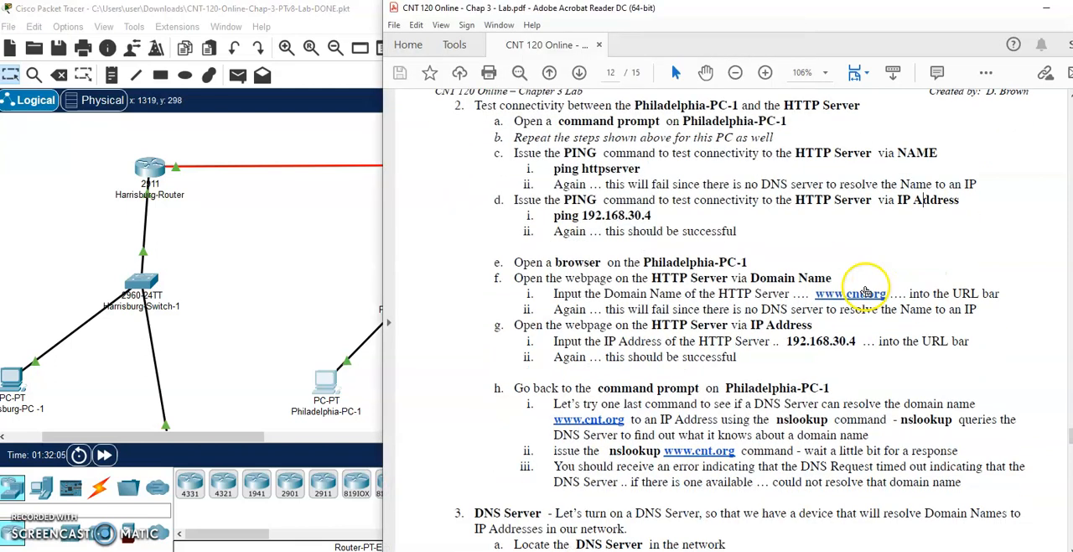
scroll(855, 285, "down", 2)
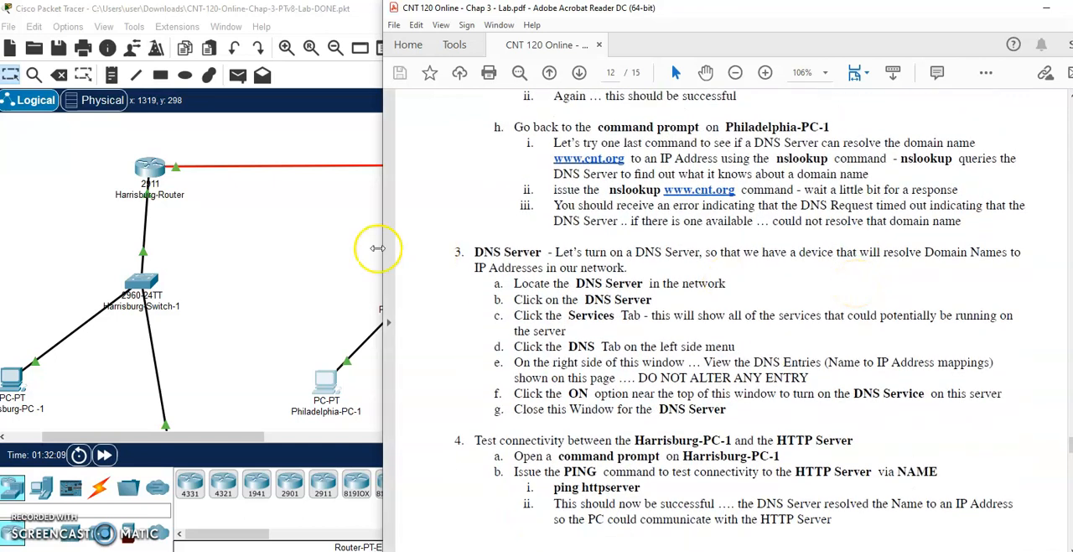
- Open the DNS service settings of the DNSServer (192.168.30.2) to view its name-to-IP address entries
left_click(306, 242)
left_click(714, 172)
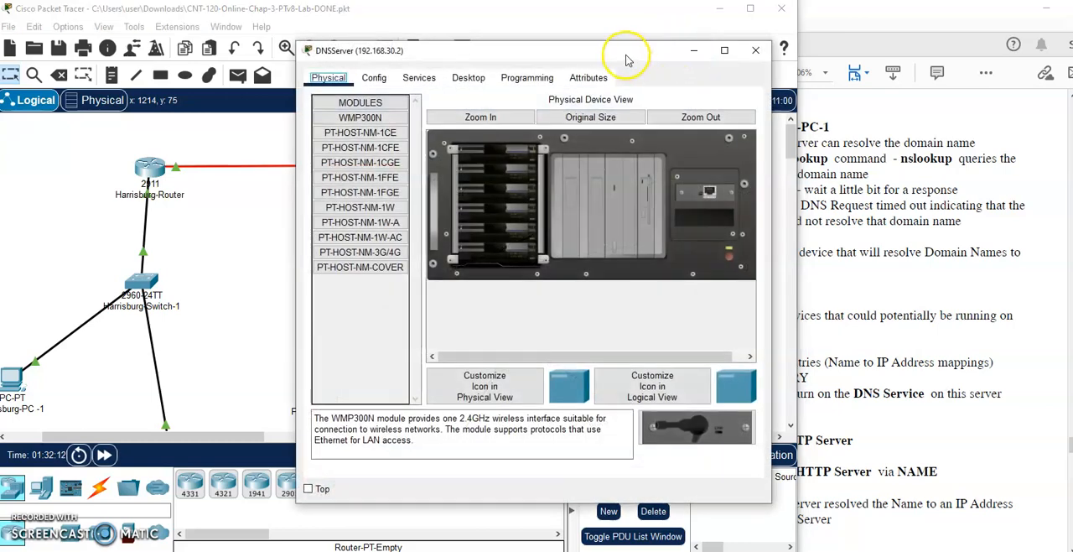
left_click_drag(625, 61, 541, 64)
left_click(334, 80)
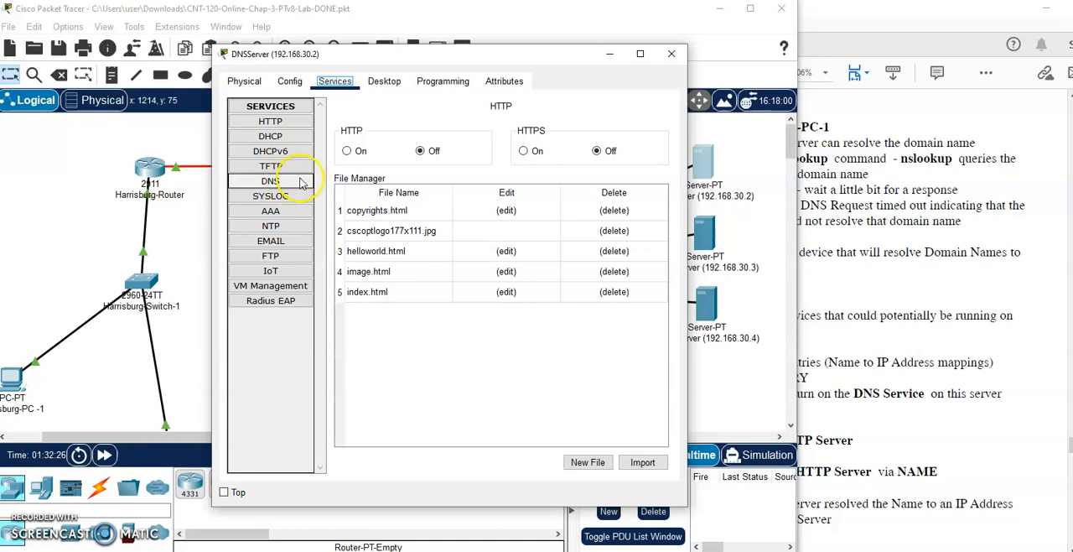
left_click(271, 182)
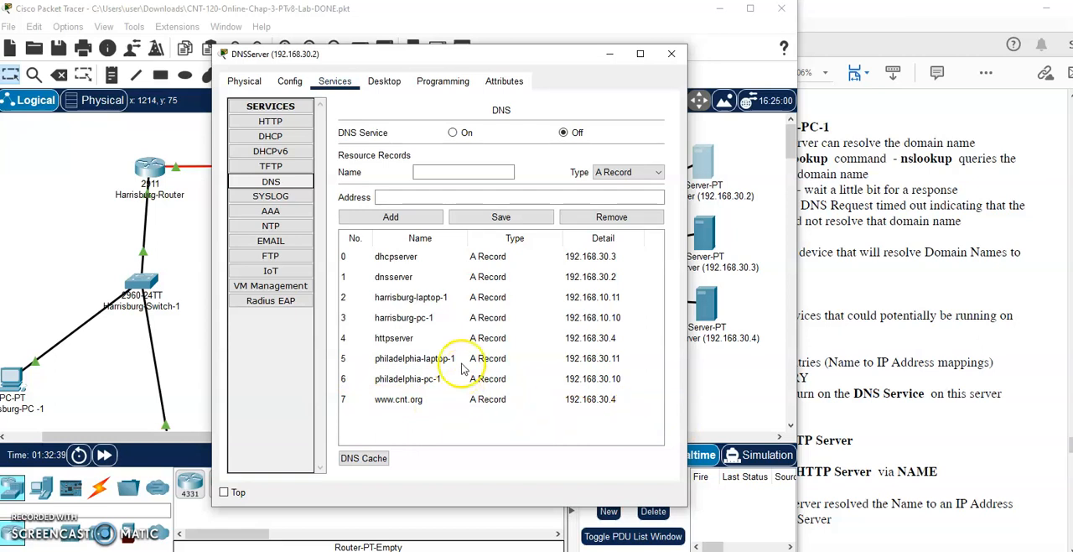
- Turn on the DNS service on the DNSServer and close its window
left_click(450, 132)
left_click(478, 220)
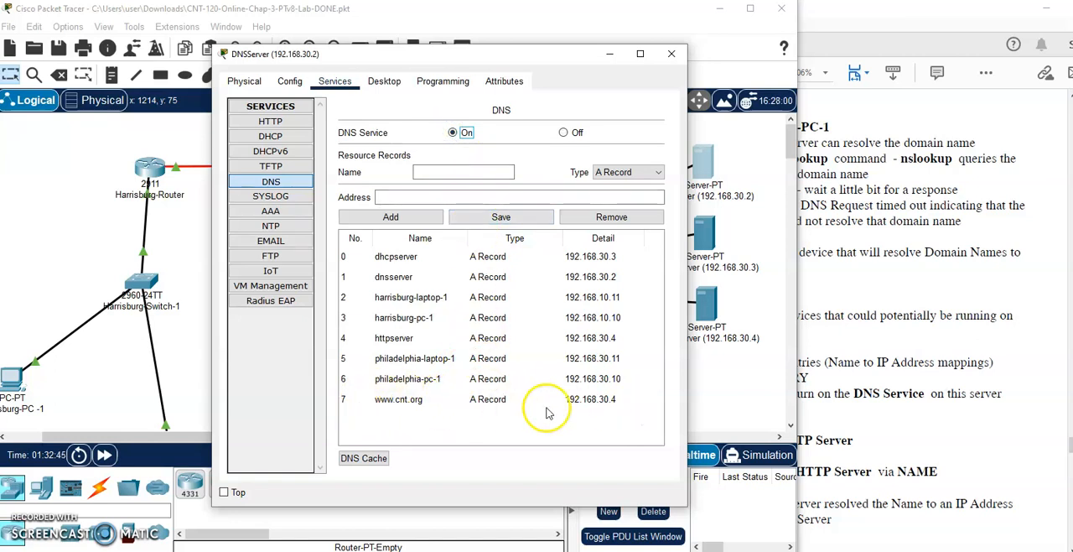
left_click(671, 53)
- Read the lab's section 4 instructions for retesting connectivity between Harrisburg-PC-1 and the HTTP server
left_click(916, 282)
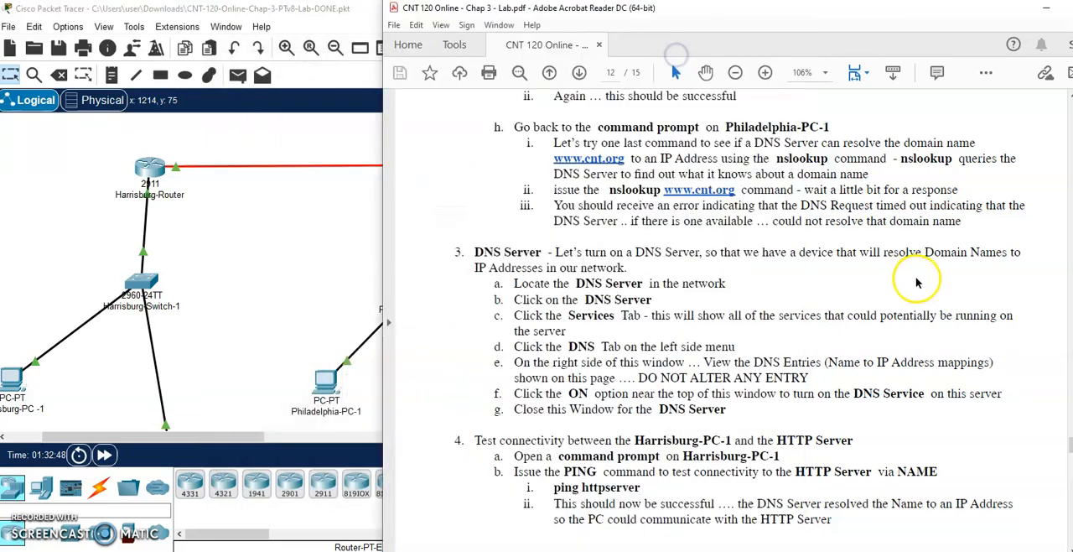
scroll(886, 279, "down", 2)
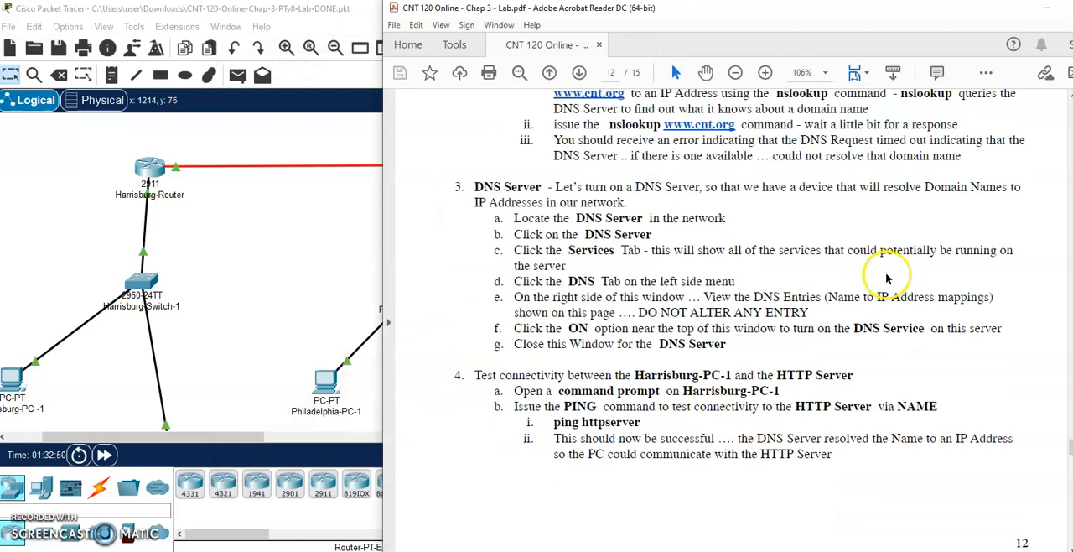
- Ping httpserver by name from the command prompt of Harrisburg-PC-1
scroll(888, 279, "down", 4)
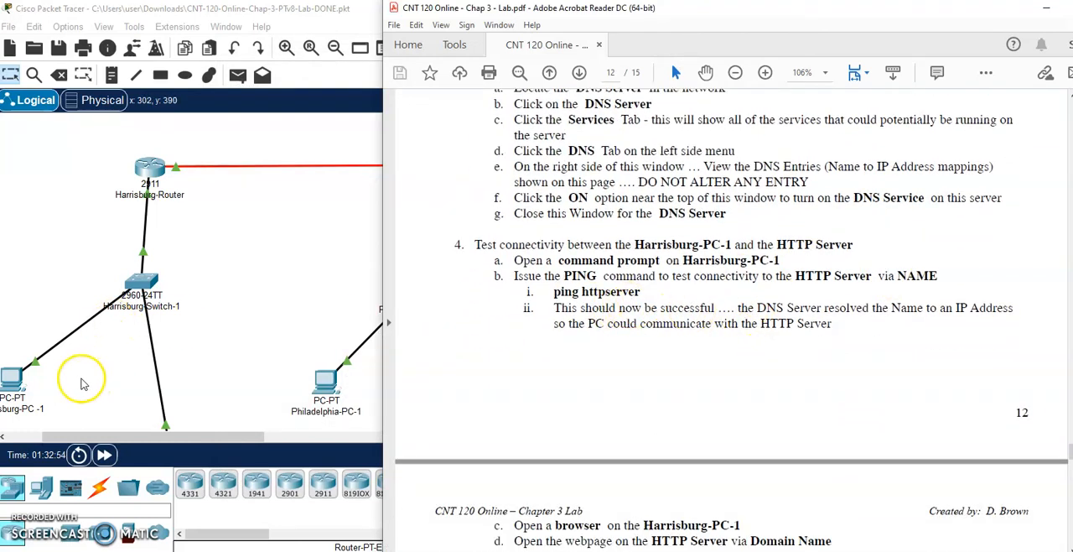
left_click(22, 384)
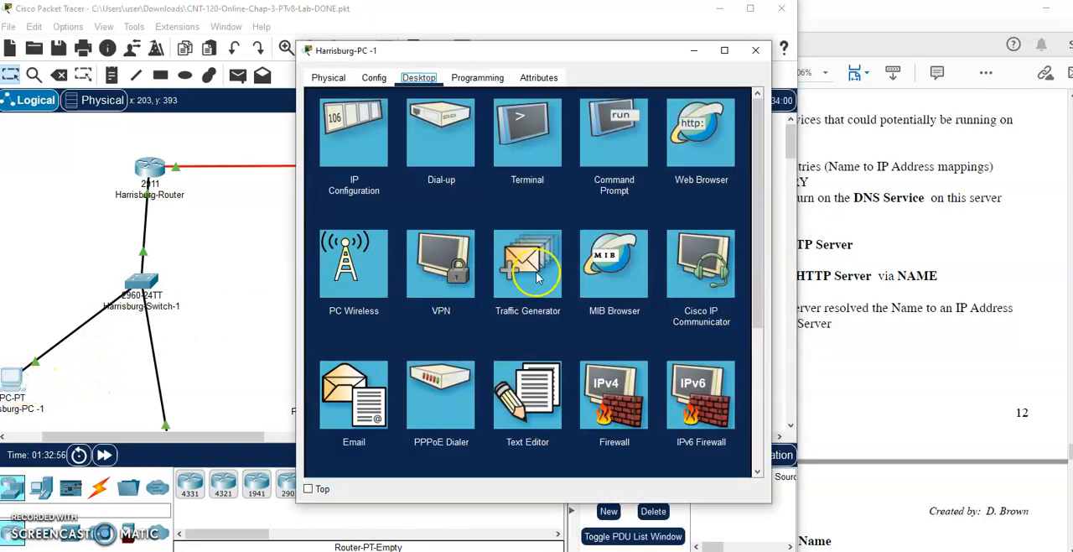
left_click_drag(634, 46, 436, 51)
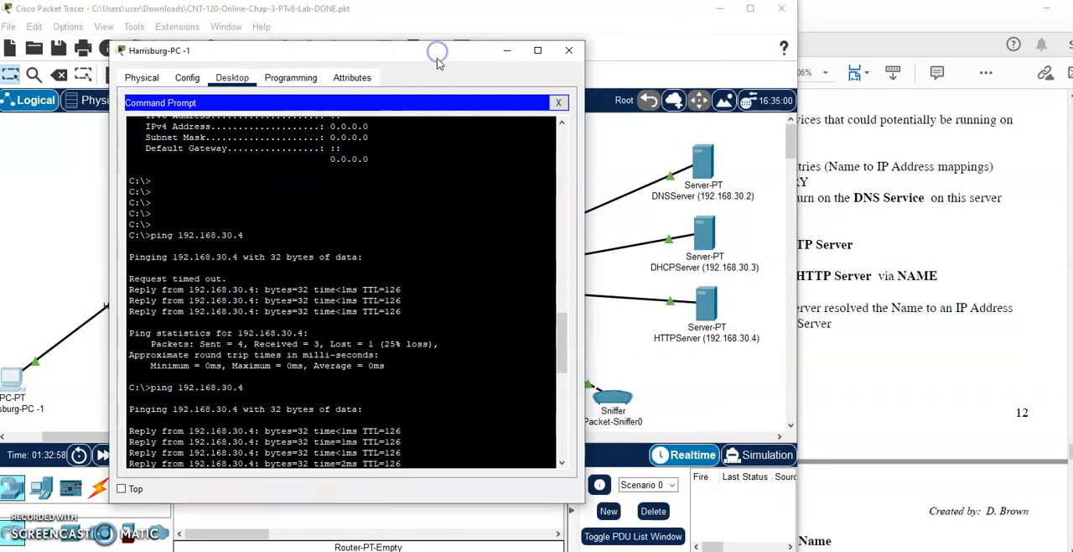
key("Return")
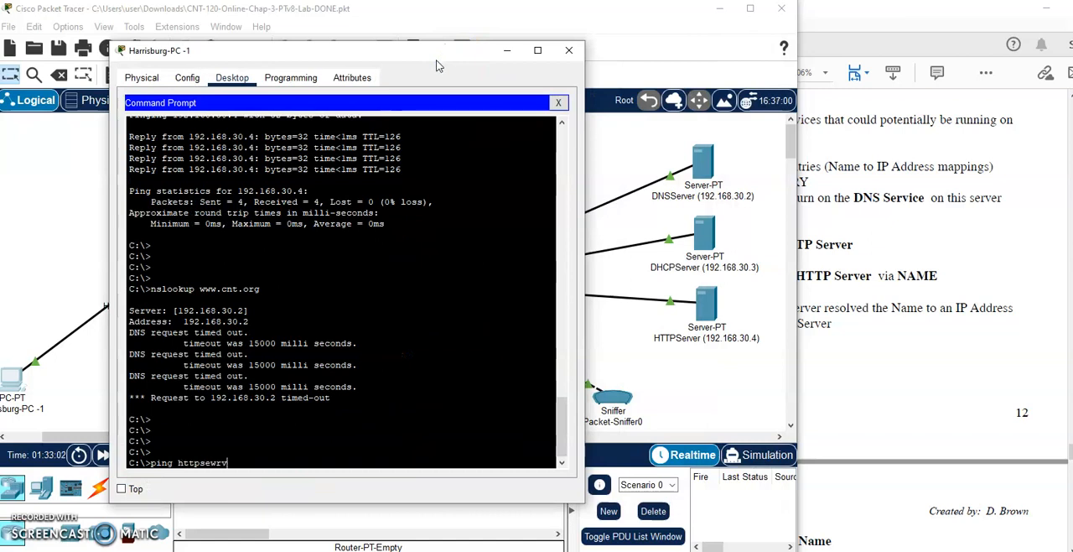
type("ping httpserver")
key("Return")
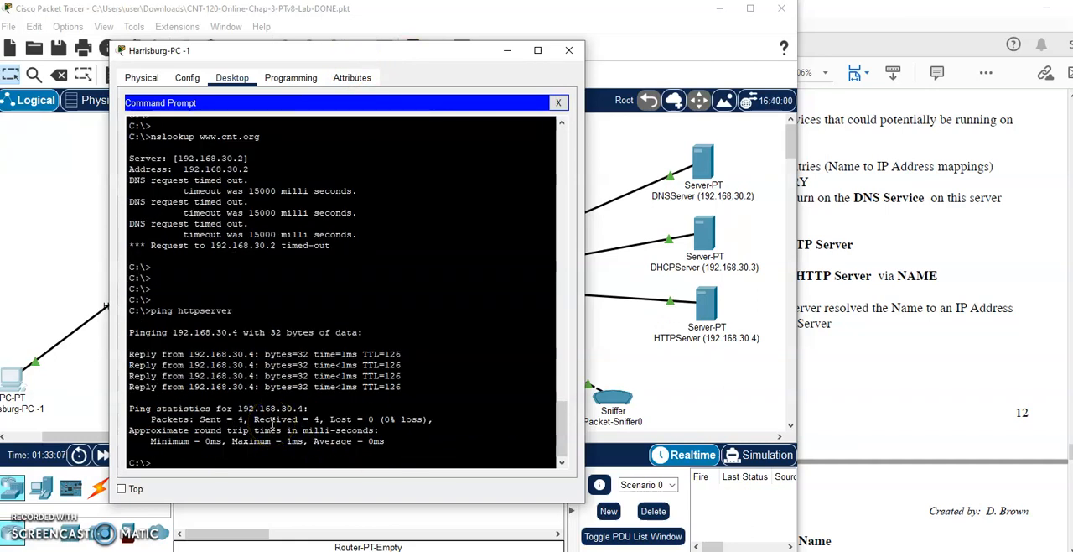
left_click(891, 381)
scroll(821, 347, "down", 3)
scroll(821, 347, "down", 5)
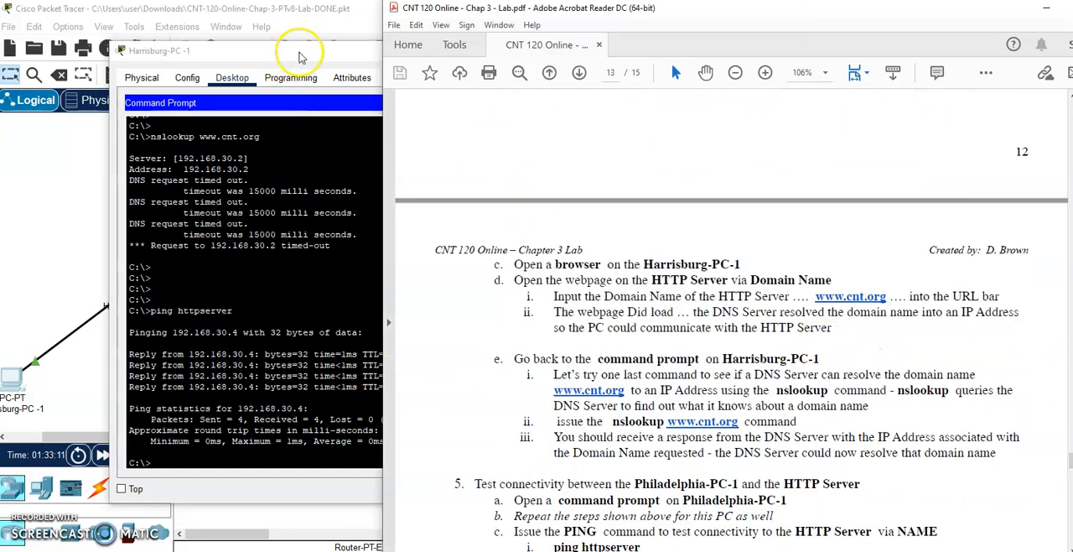
left_click(300, 52)
left_click(557, 102)
left_click_drag(489, 50, 411, 50)
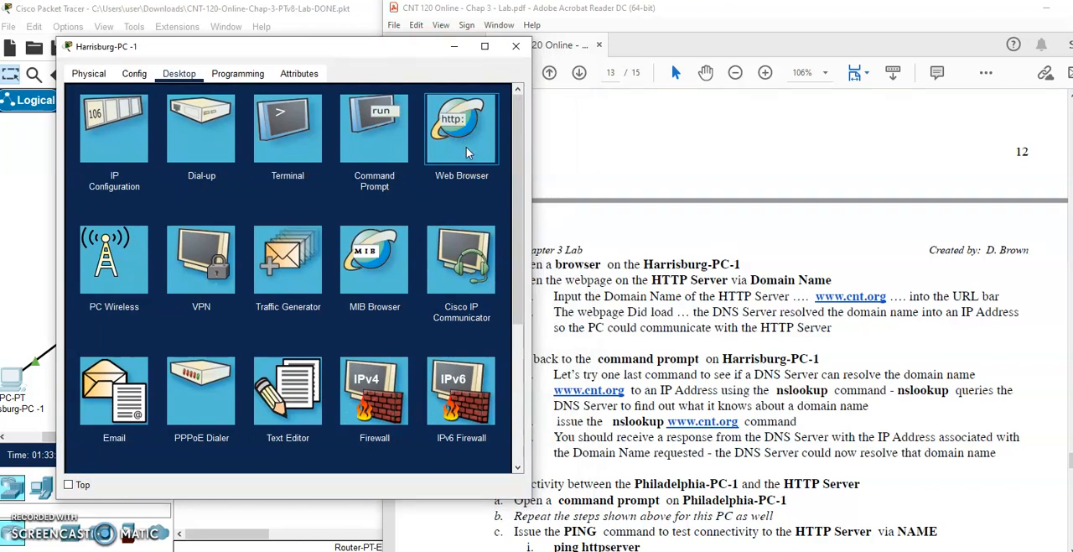
left_click(466, 151)
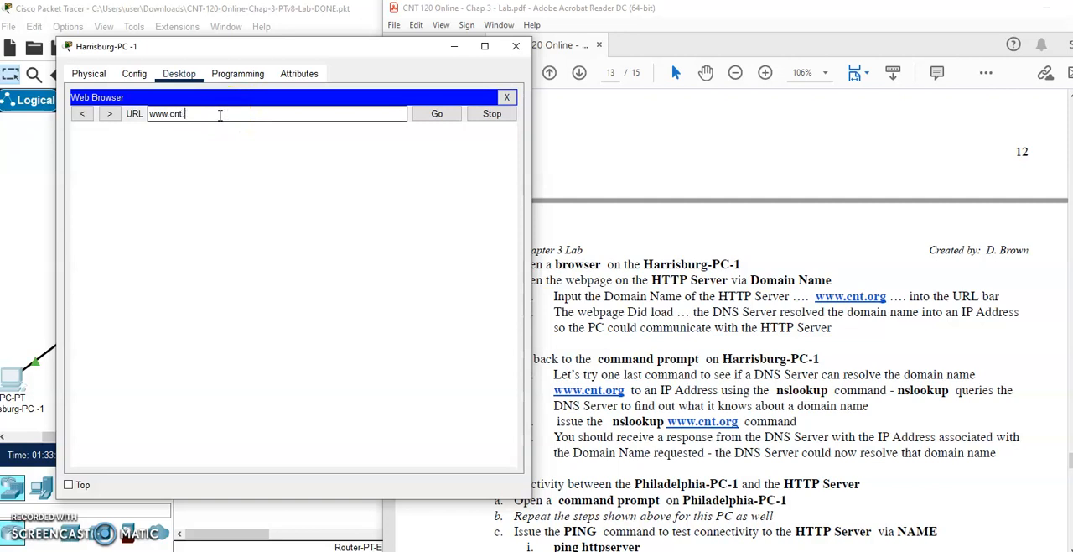
key("Return")
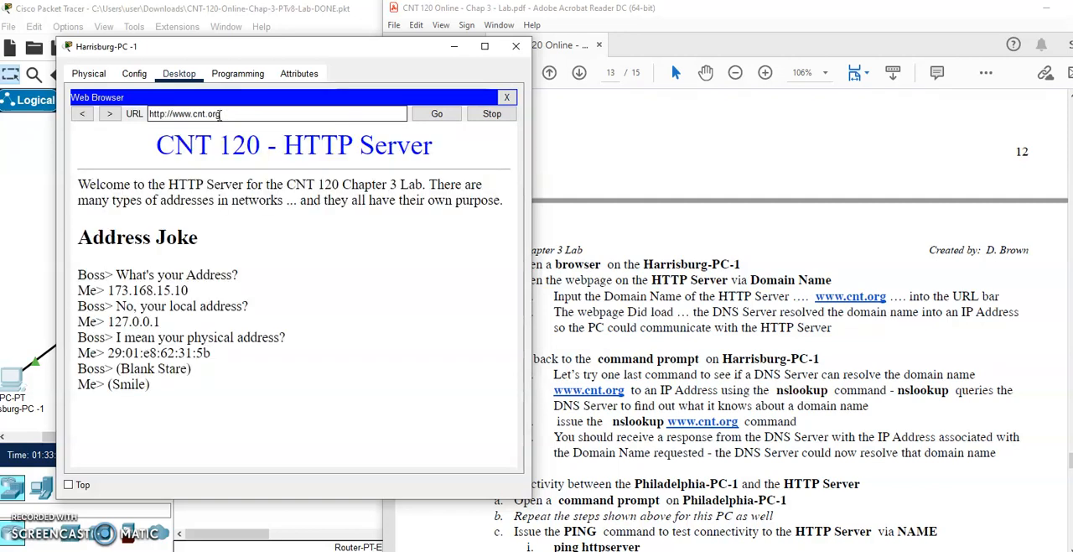
left_click_drag(220, 114, 134, 115)
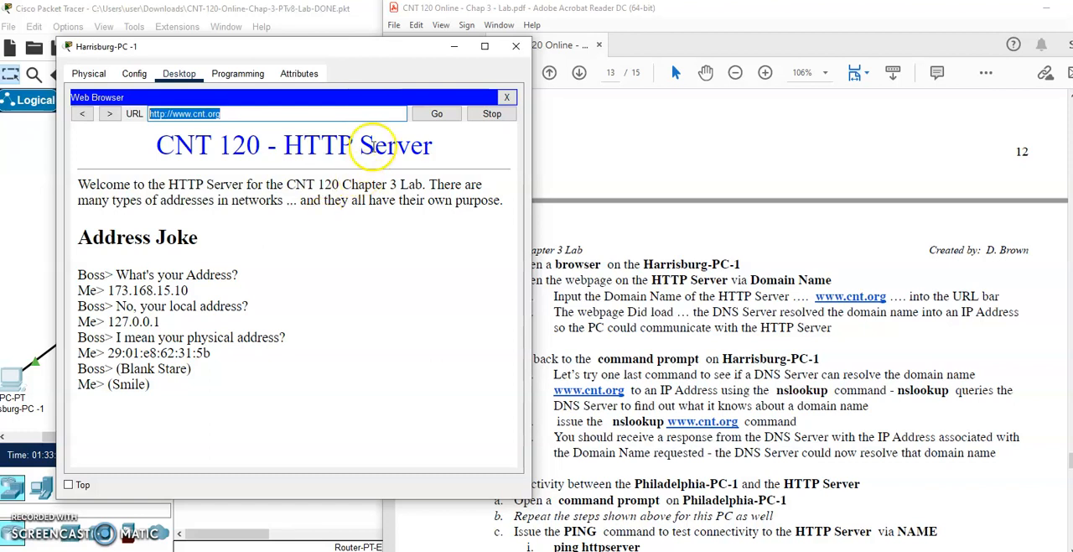
left_click(506, 97)
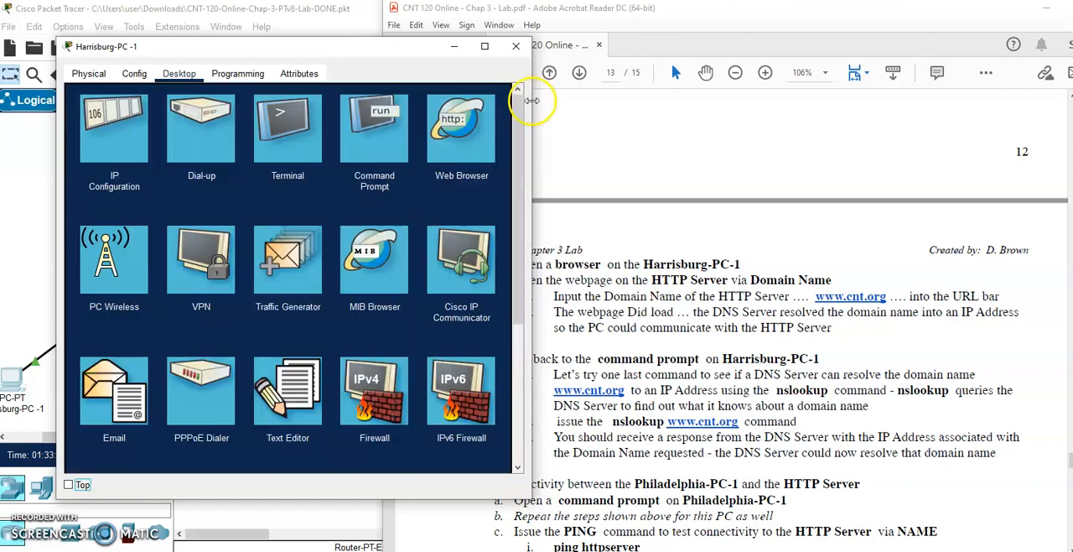
left_click(374, 125)
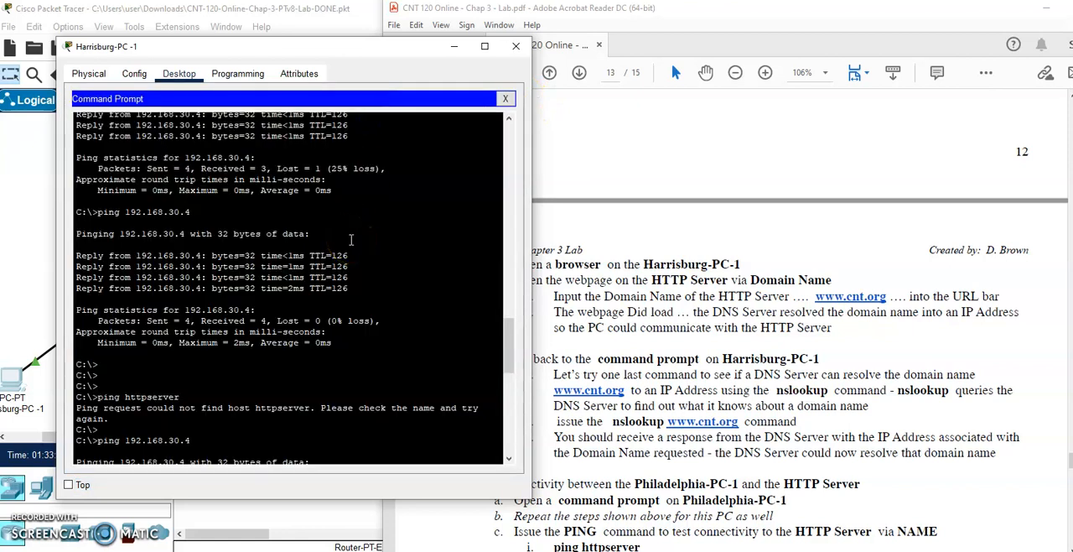
type("nslookup")
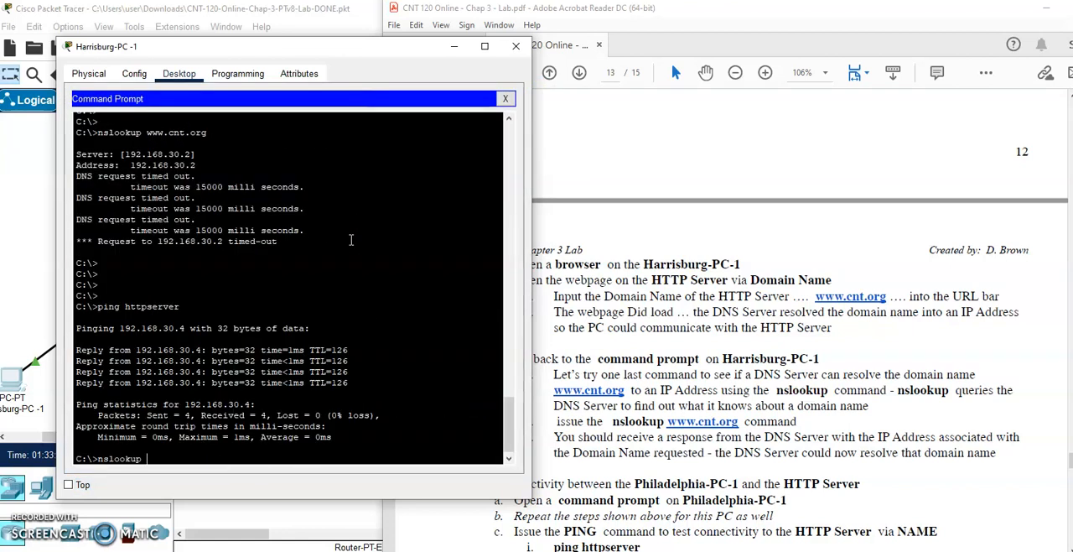
type(" www.cnt.org")
key("Return")
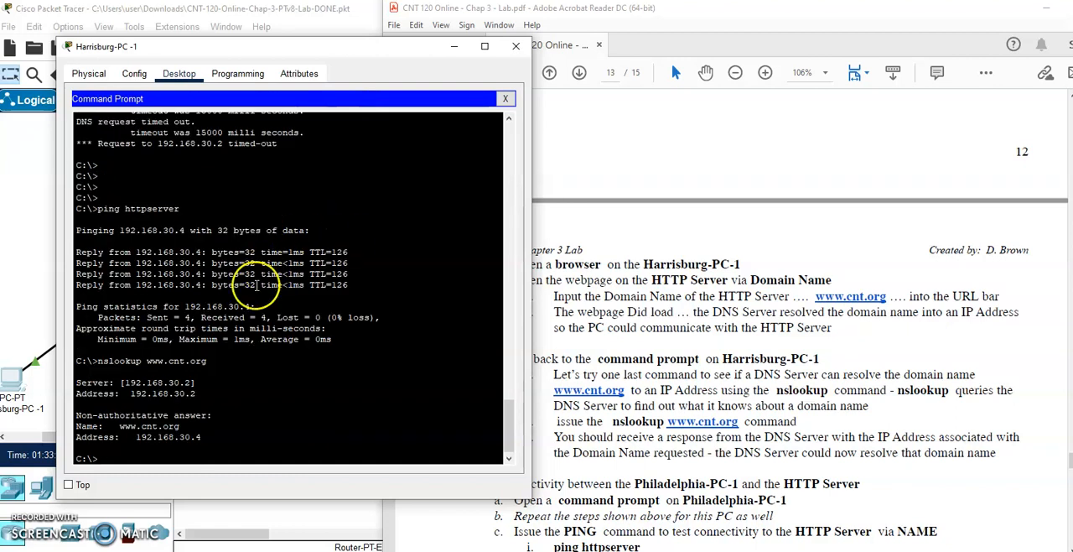
left_click_drag(87, 361, 219, 439)
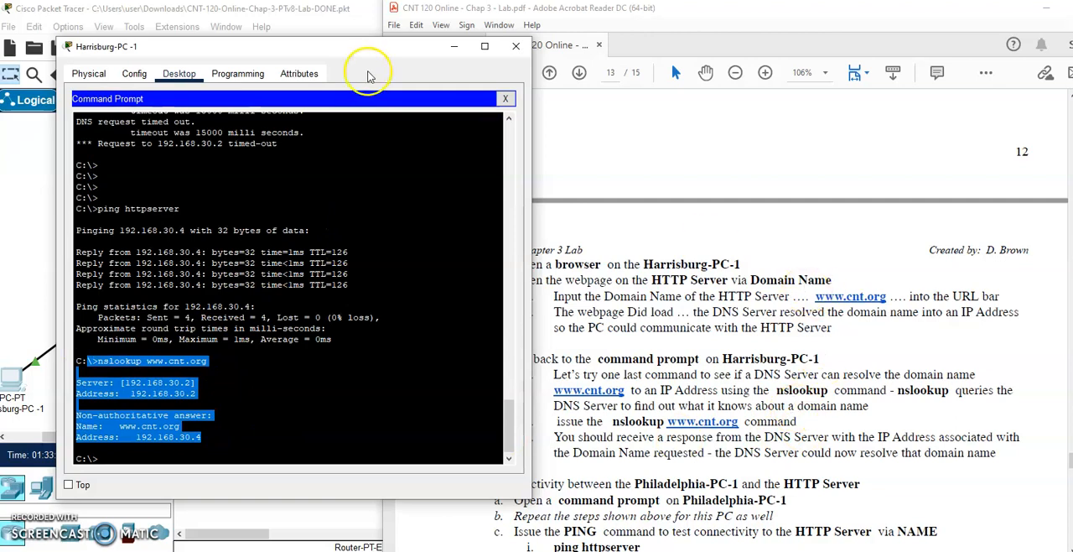
left_click_drag(322, 46, 293, 37)
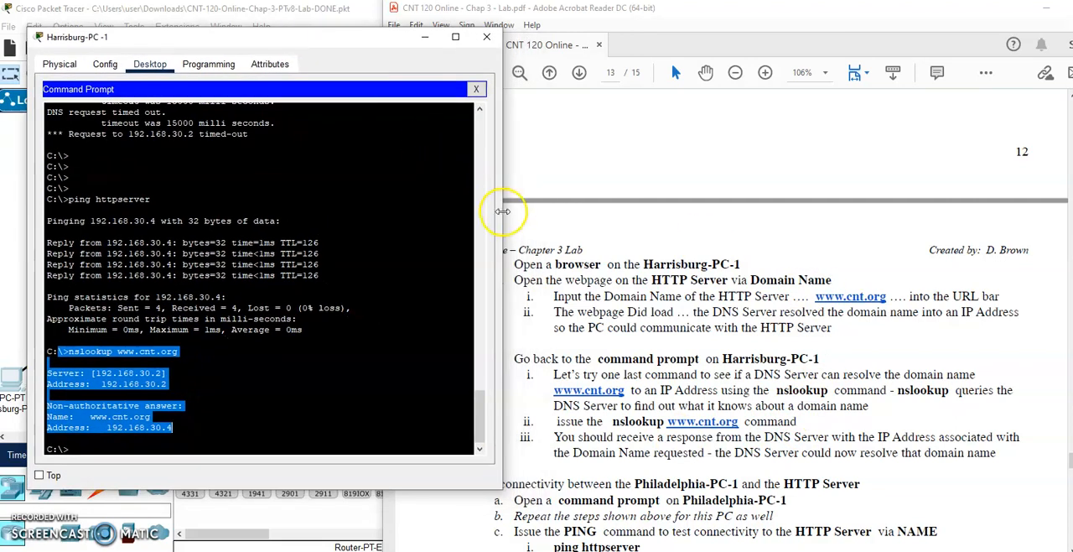
scroll(637, 362, "down", 5)
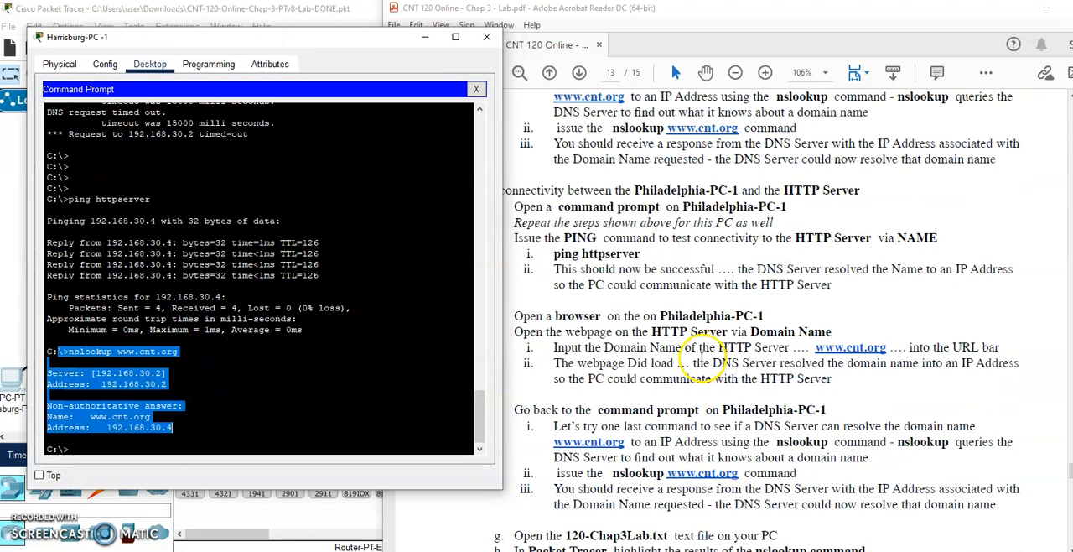
left_click(490, 39)
- Ping httpserver by name from the command prompt of Philadelphia-PC-1, and close the prompt
left_click(326, 294)
left_click(328, 399)
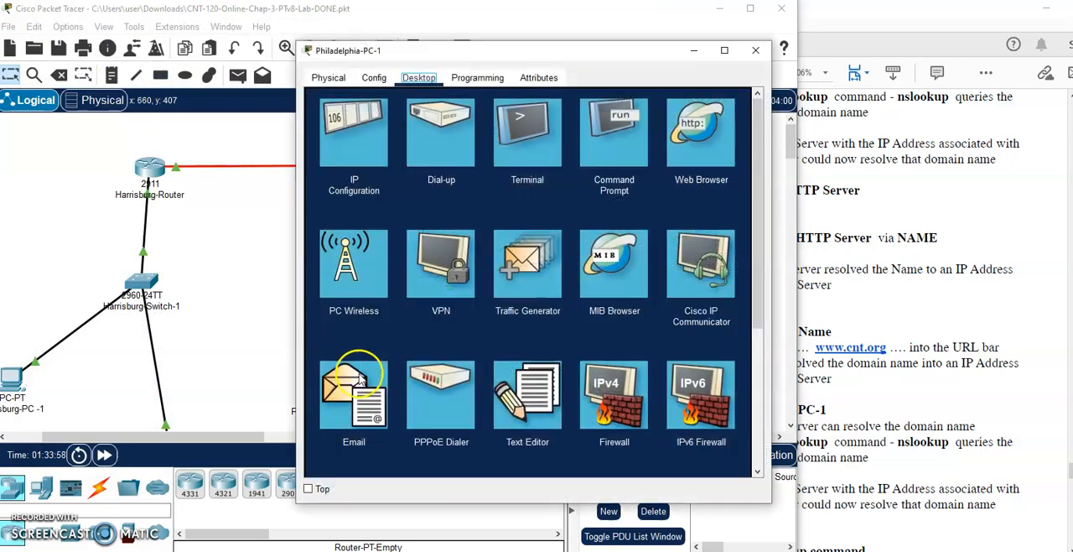
left_click_drag(597, 50, 374, 47)
left_click(400, 134)
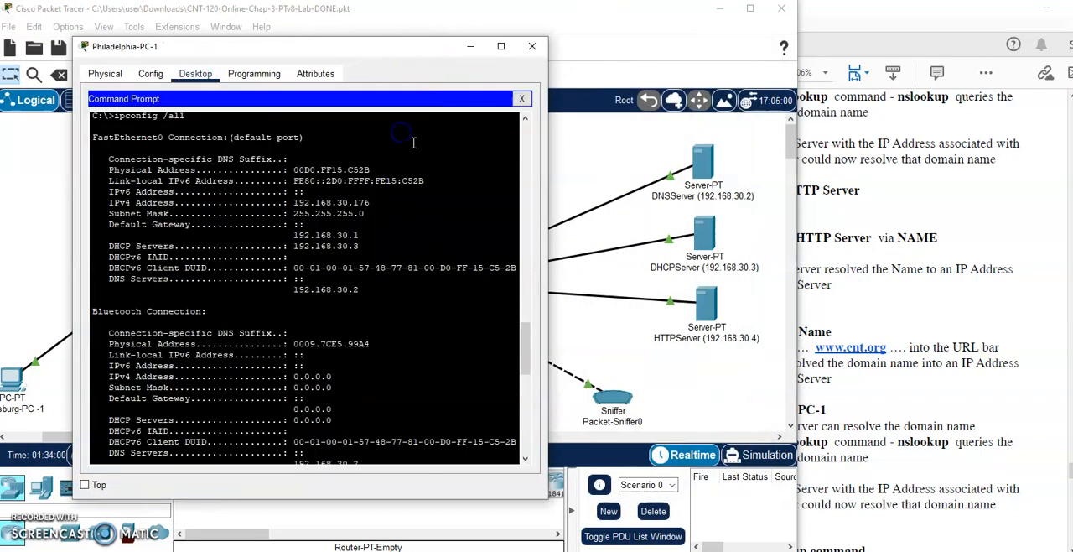
type("ping h")
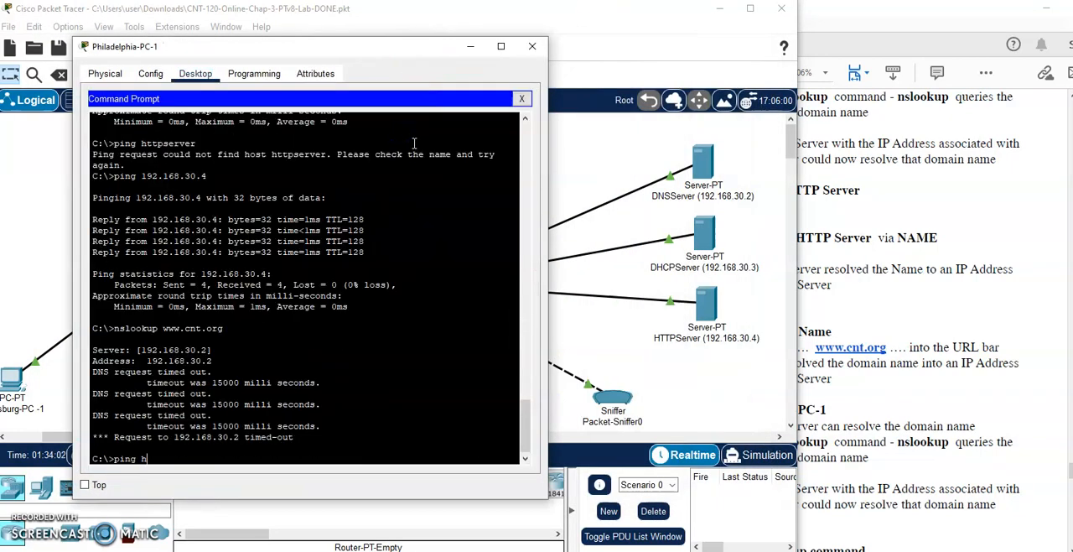
type("ttpserver")
key("Return")
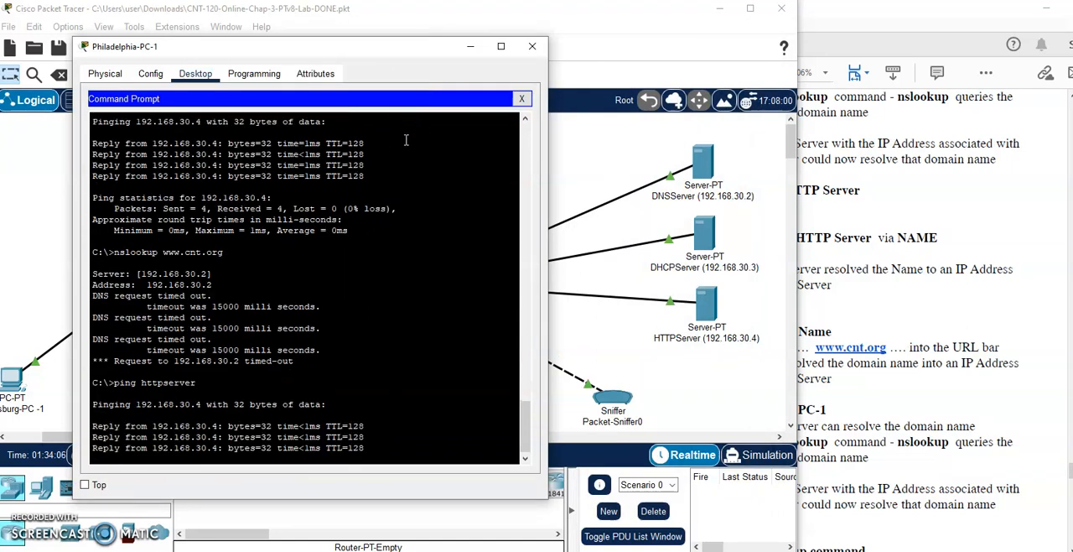
left_click(521, 98)
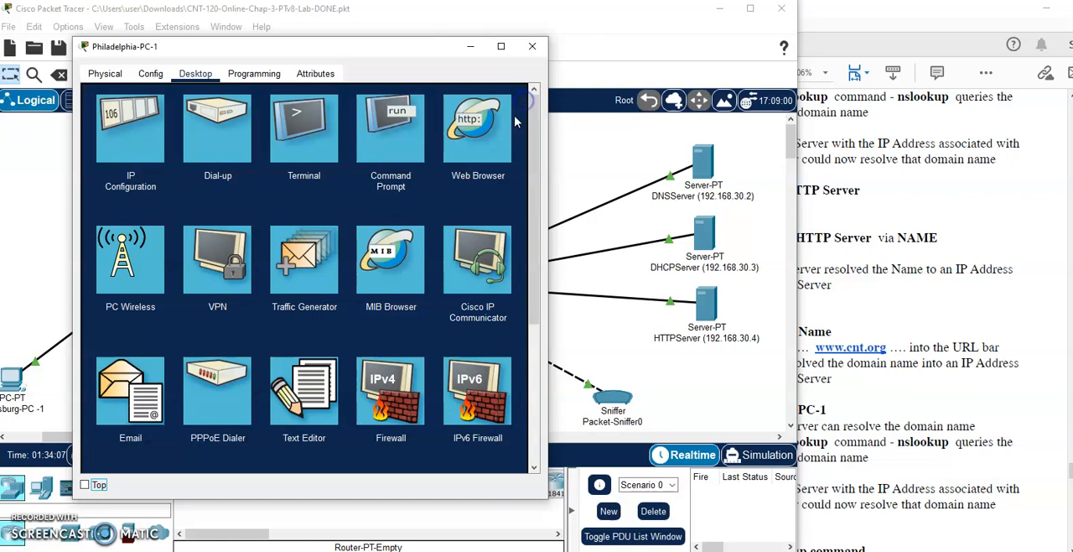
left_click(471, 123)
left_click(338, 114)
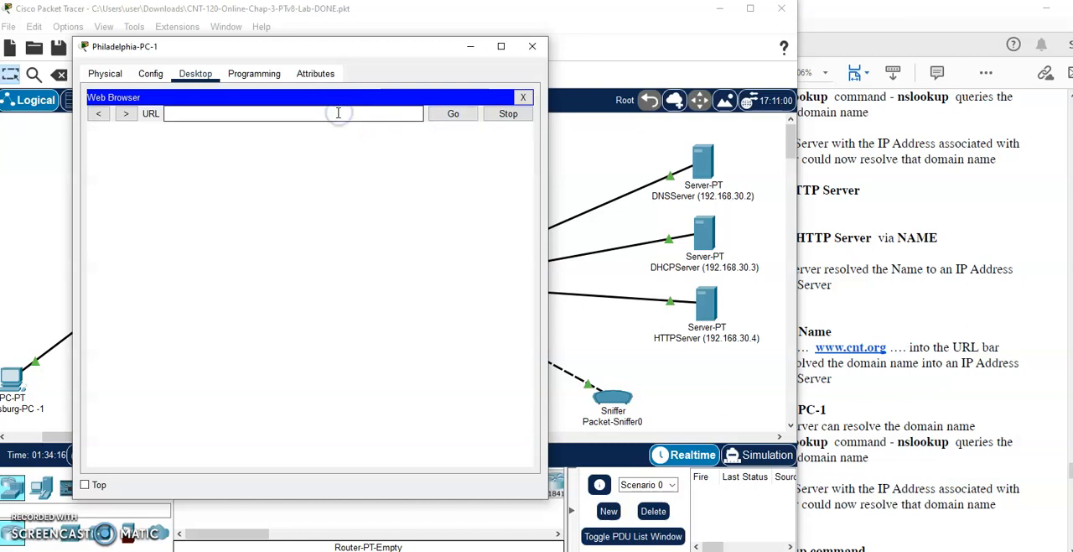
type("www.cnt.org")
key("Return")
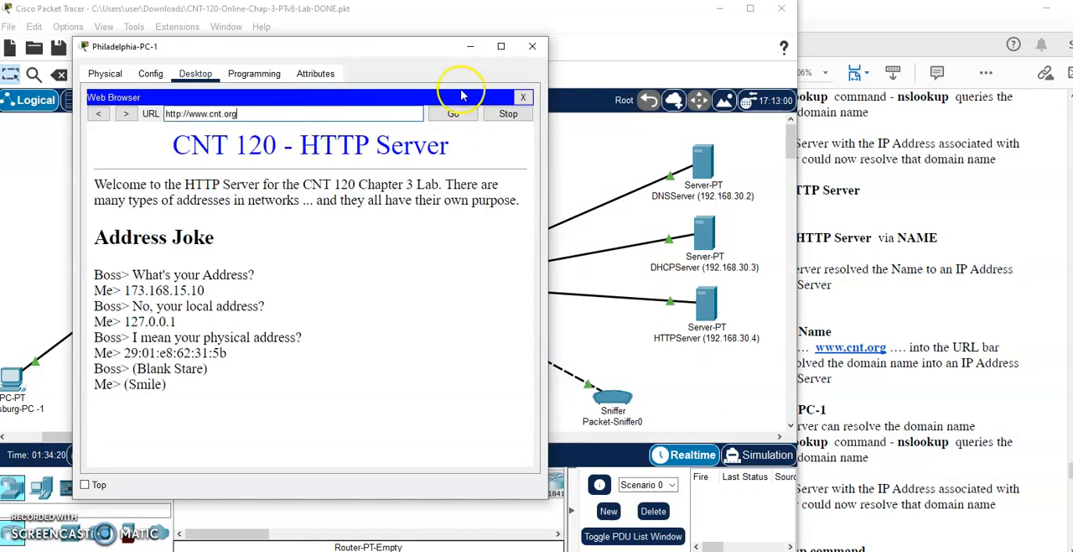
left_click(522, 97)
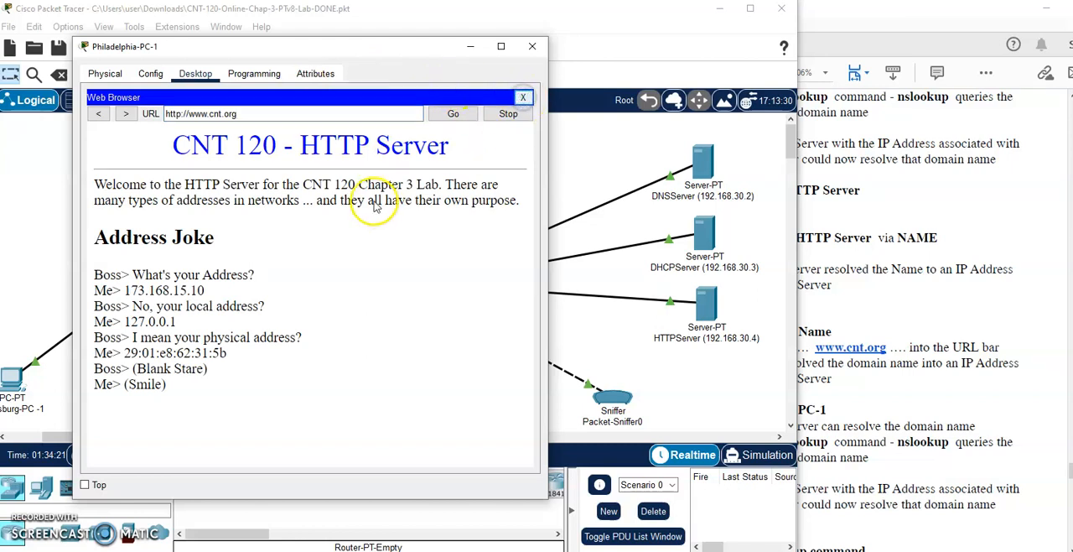
left_click(393, 134)
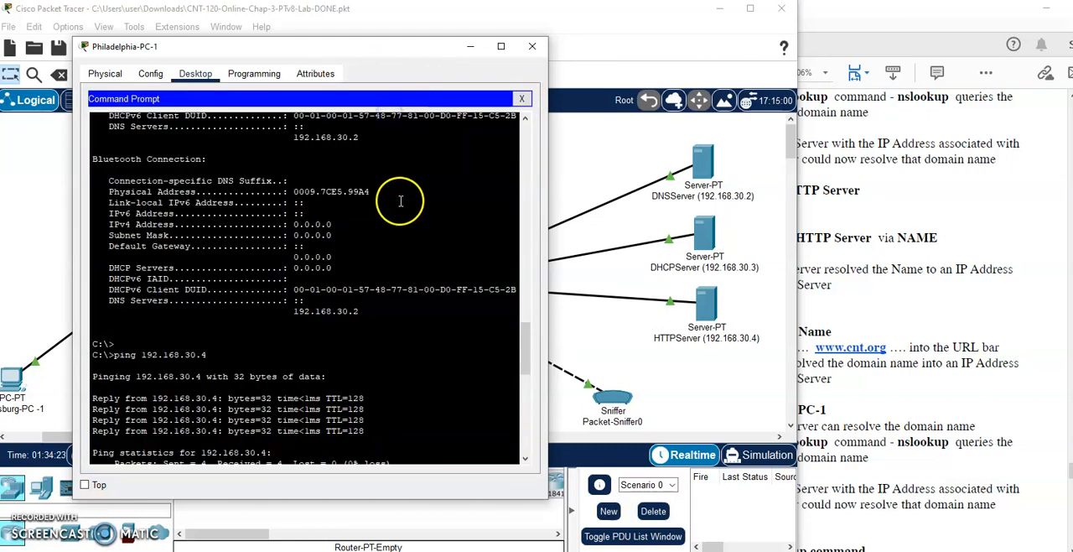
type("nslookup")
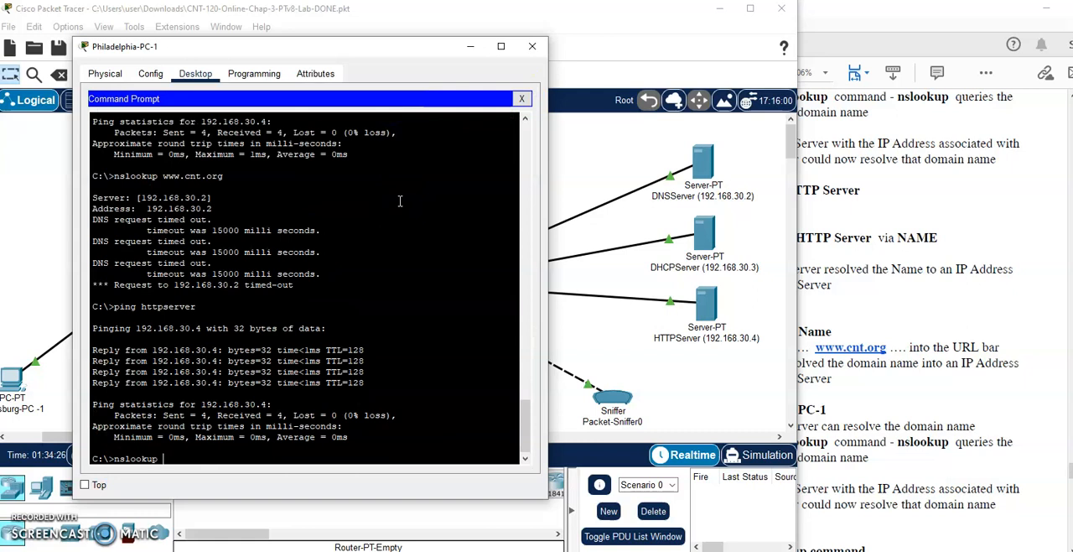
type(" www.cnt.org")
key("Return")
left_click(400, 202)
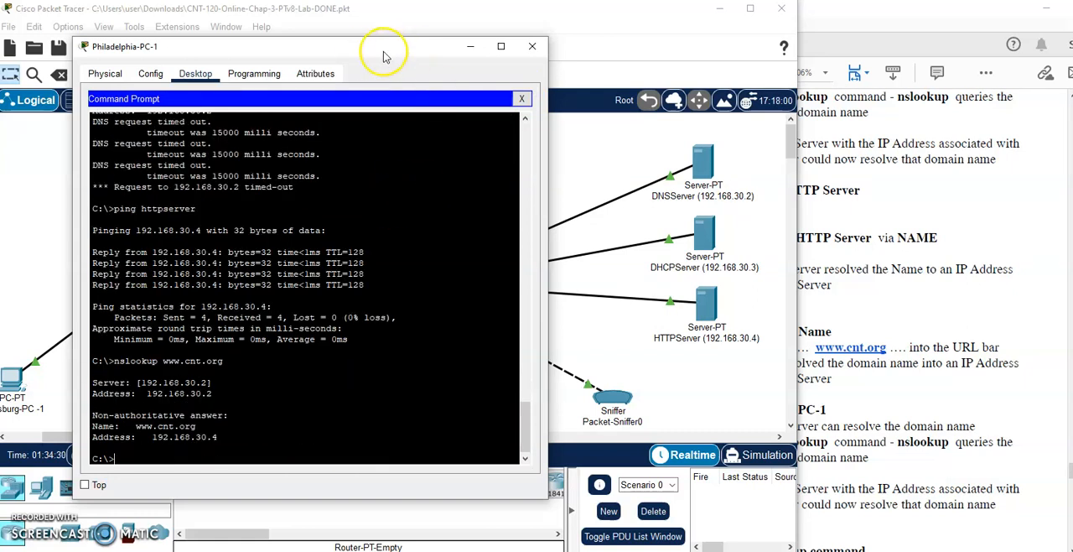
left_click_drag(383, 47, 293, 42)
left_click(297, 285)
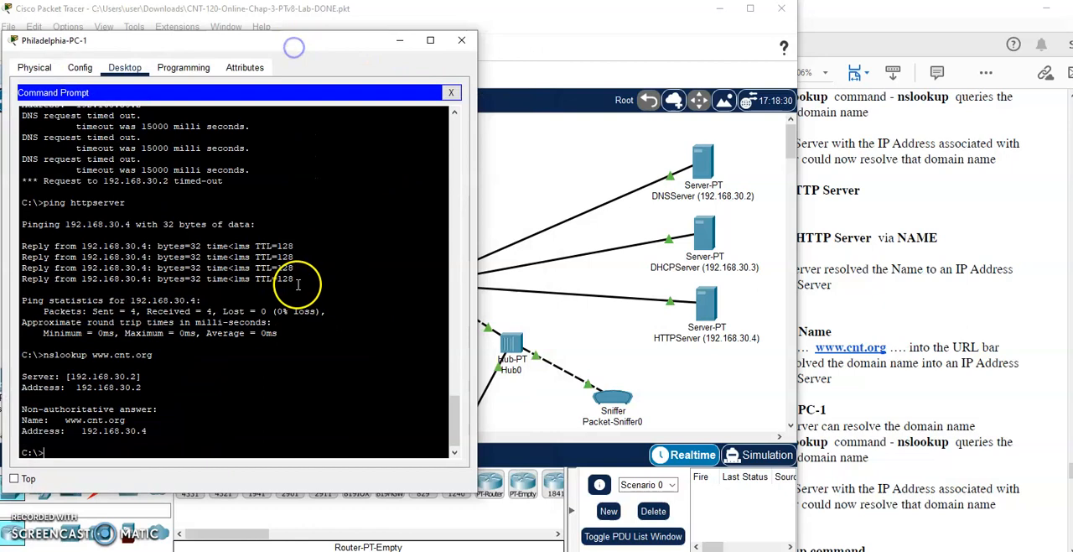
left_click(461, 40)
- Review the lab's sections 4 and 5, including the instructions for copying the nslookup results into 120-Chap3Lab.txt
left_click(880, 312)
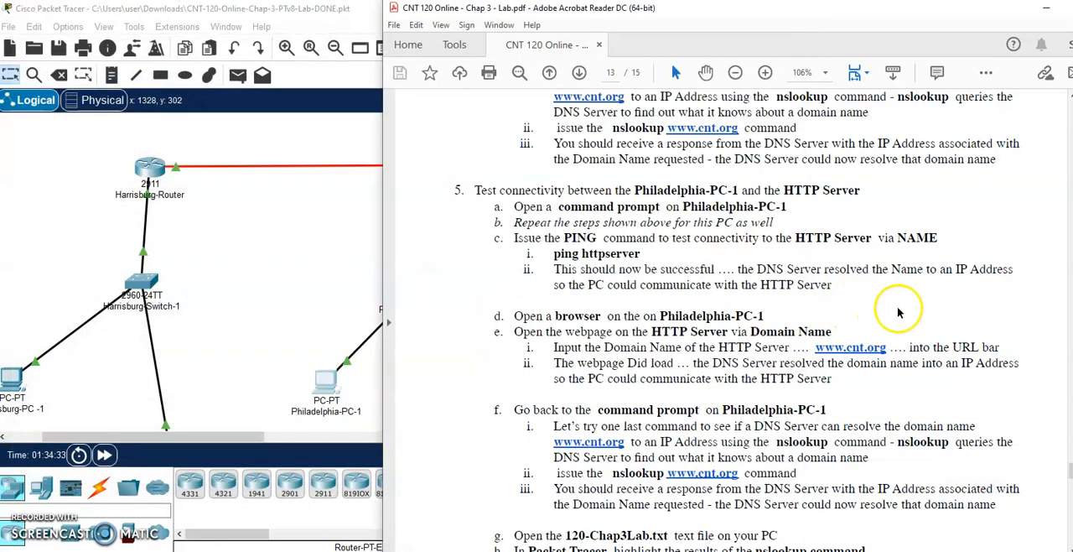
scroll(893, 307, "down", 2)
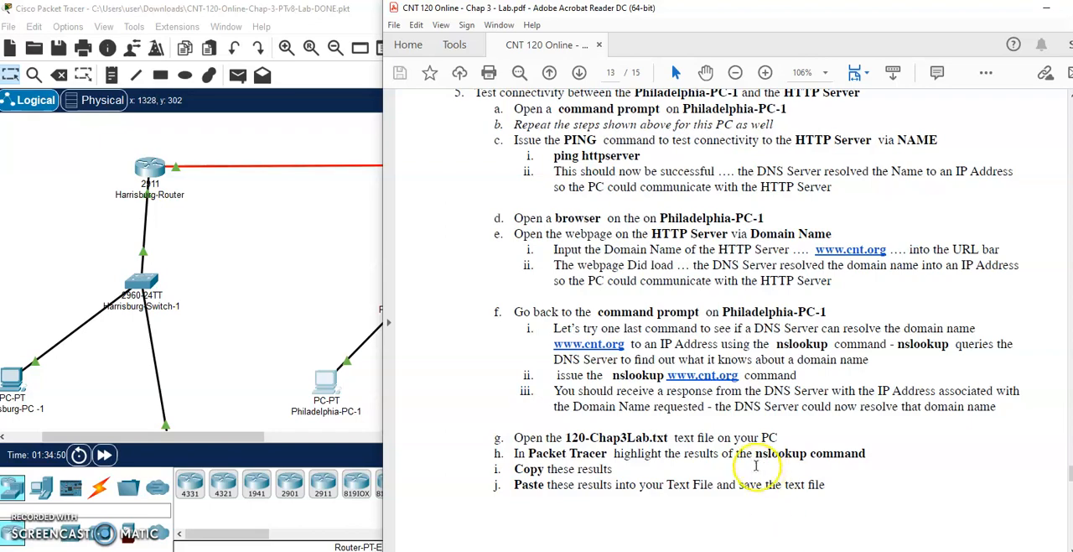
scroll(754, 452, "up", 10)
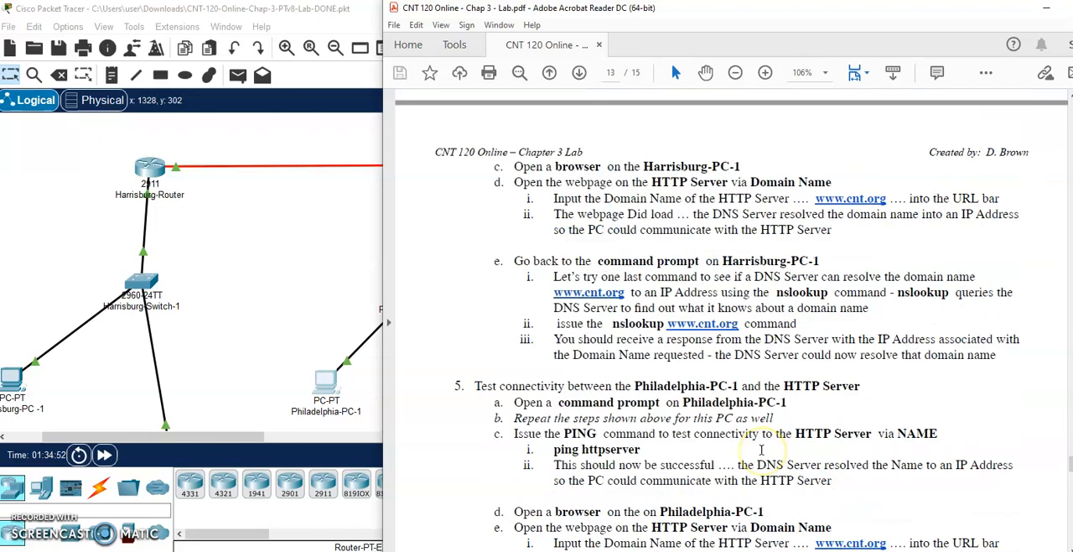
scroll(761, 449, "up", 4)
scroll(761, 449, "down", 12)
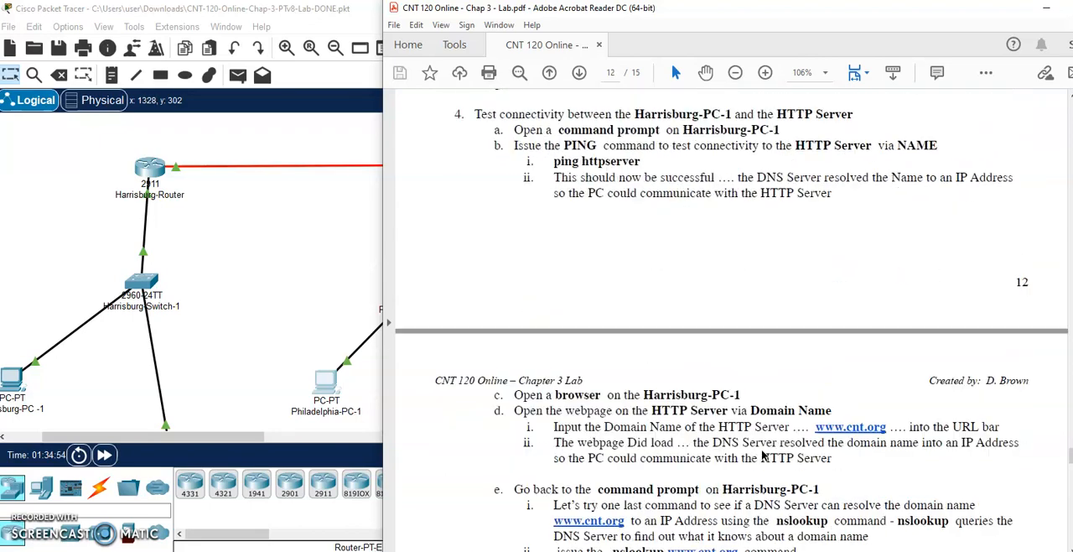
scroll(762, 449, "down", 4)
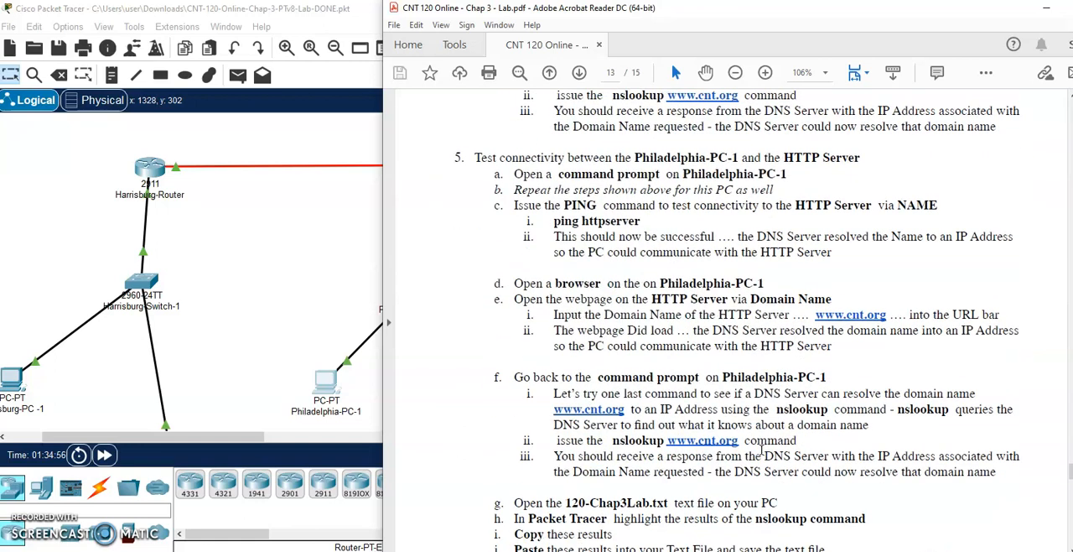
scroll(761, 449, "down", 3)
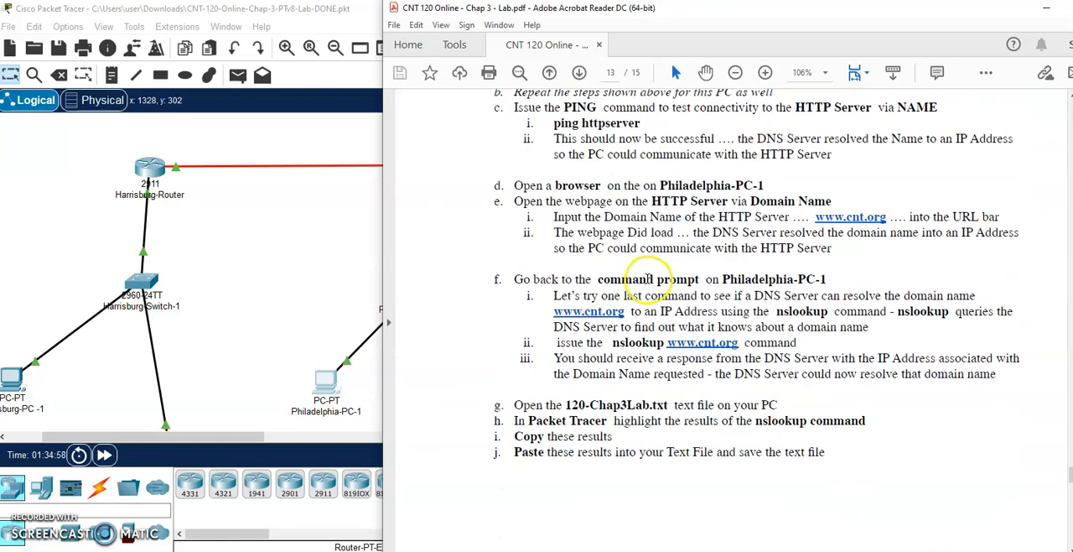
left_click(290, 289)
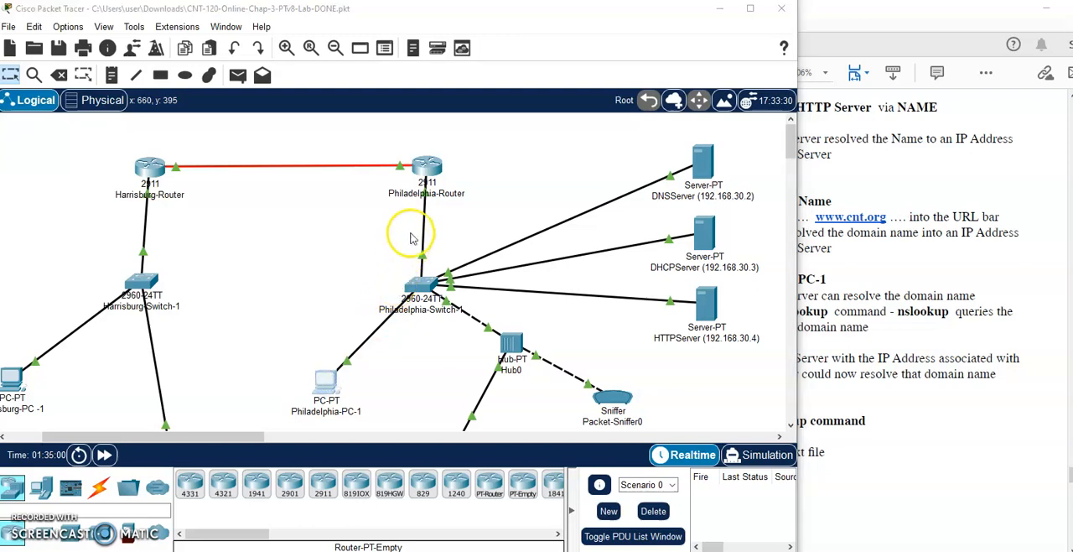
left_click(325, 381)
left_click(587, 126)
left_click_drag(586, 24, 418, 24)
left_click_drag(450, 343, 396, 356)
scroll(396, 353, "down", 5)
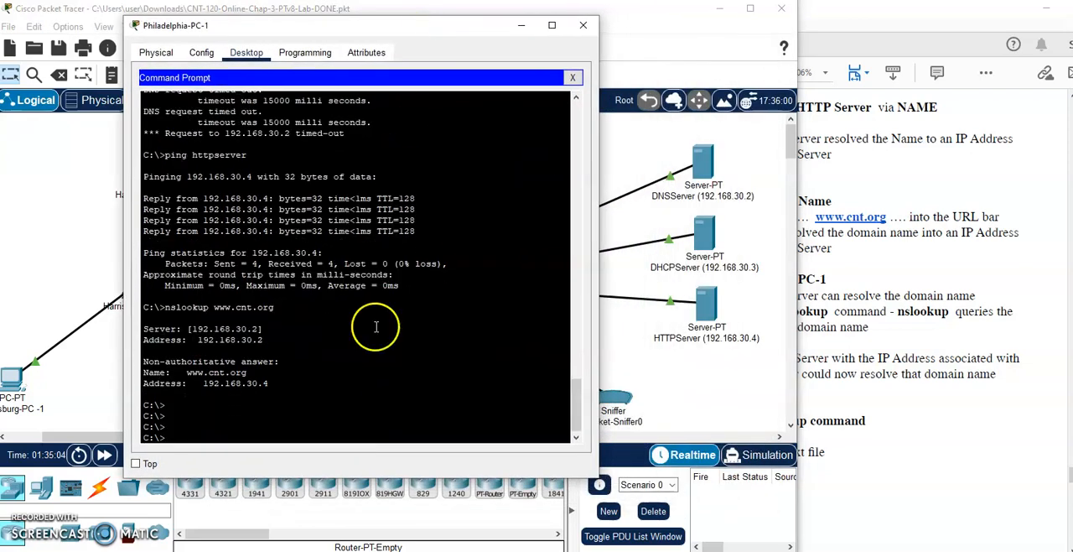
left_click_drag(142, 307, 311, 390)
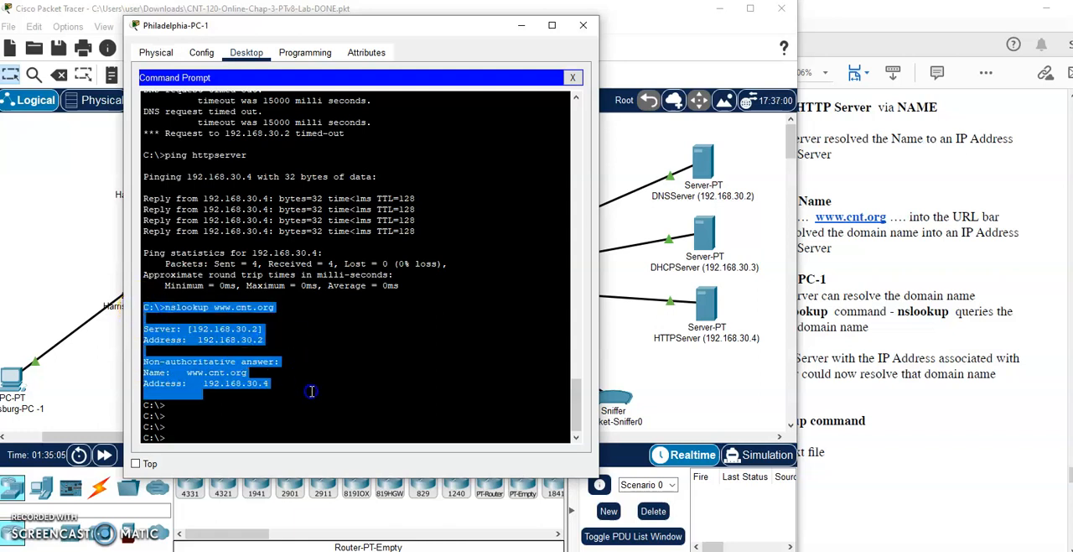
right_click(212, 360)
left_click(237, 370)
- Switch to 120-Chap3-Lab.txt in Notepad and add the heading "Layer 7 - Domain Name" below the TCP port entries
left_click(319, 547)
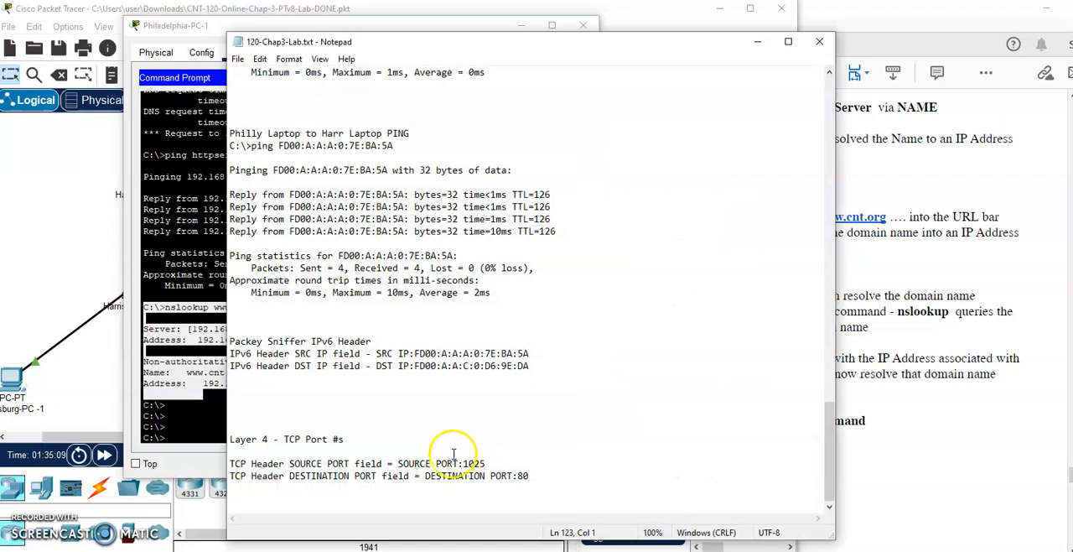
right_click(301, 493)
key("Return")
key("Return")
key("Return")
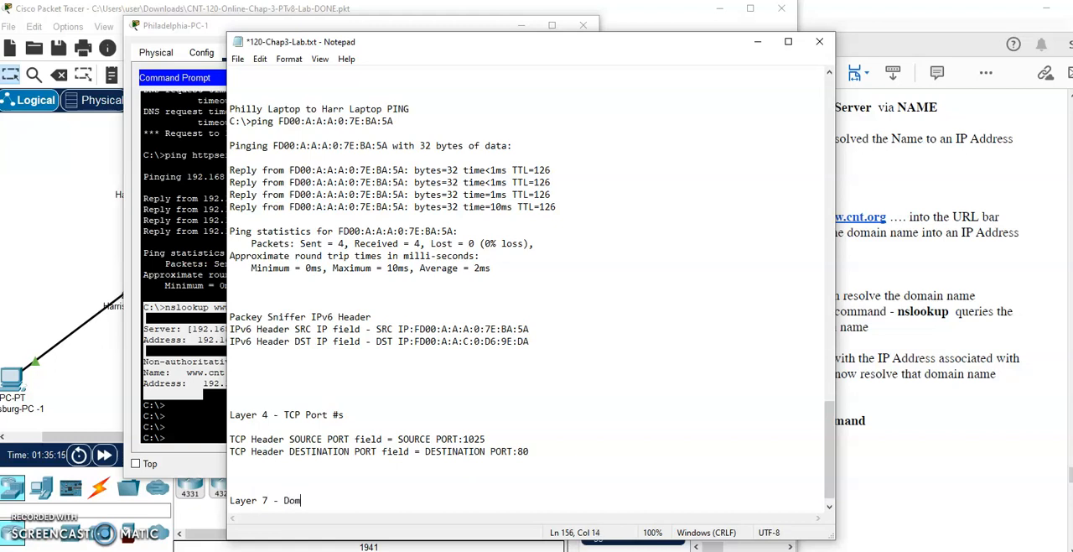
type("Layer 7 - Domain Name")
key("Return")
key("Return")
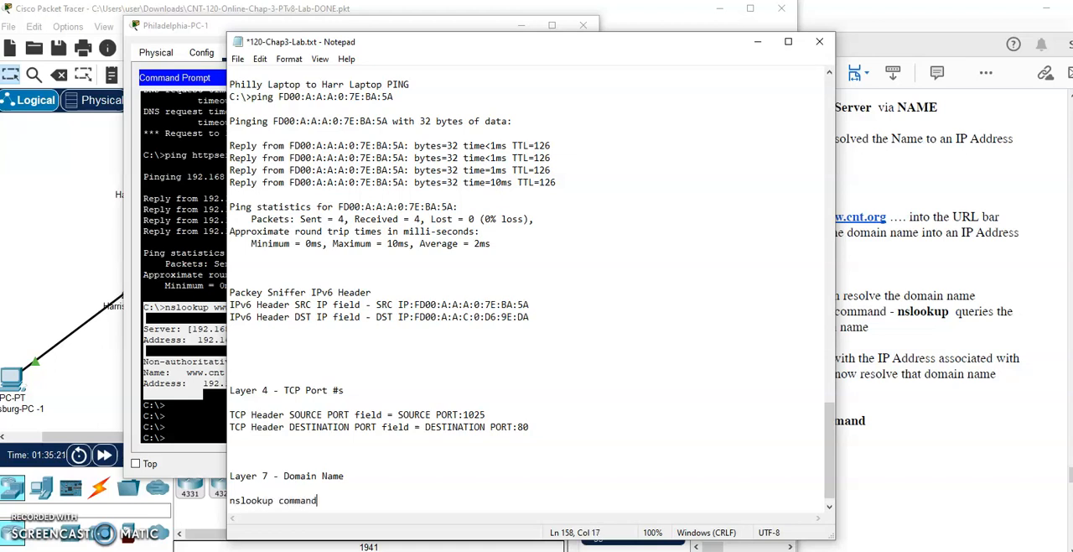
- Label the new section "nslookup command results", paste the copied output below it, and save the text file
key("Return")
key("Return")
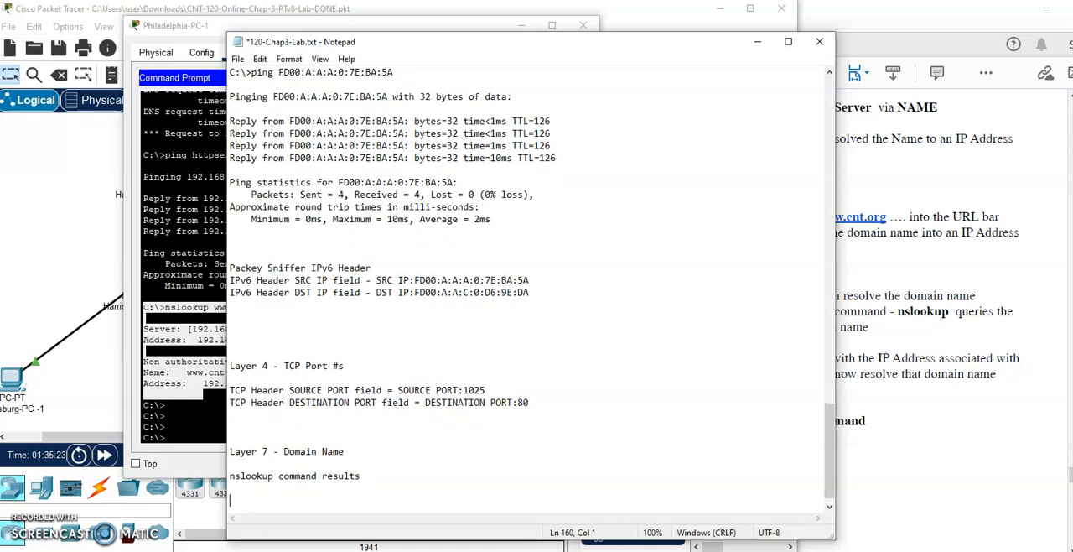
key("ctrl+v")
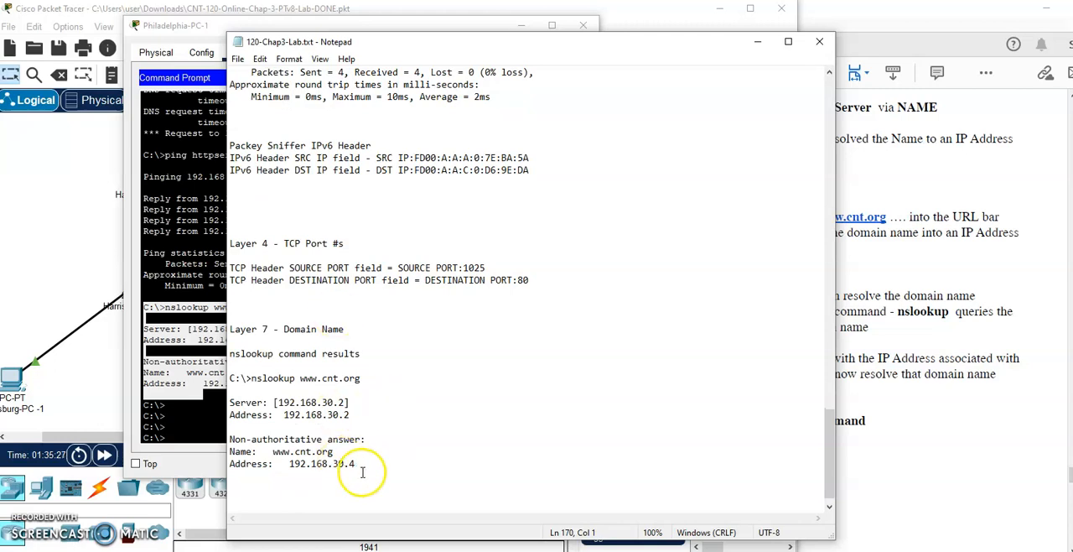
- Check the pasted nslookup command, server and address lines, then put the text file away and close Philadelphia-PC-1's window
left_click_drag(360, 475, 214, 395)
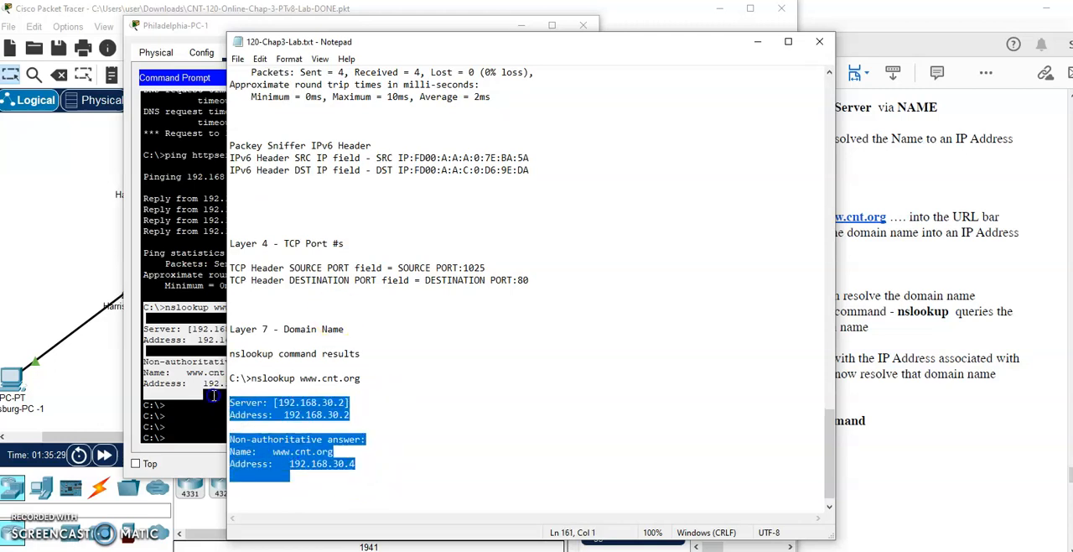
left_click_drag(295, 378, 396, 378)
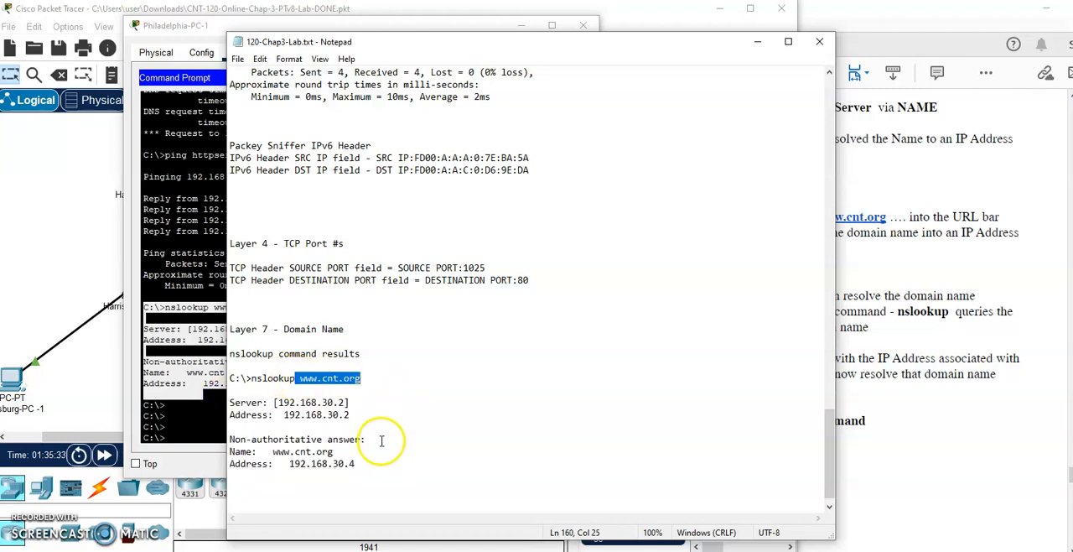
left_click_drag(356, 464, 260, 458)
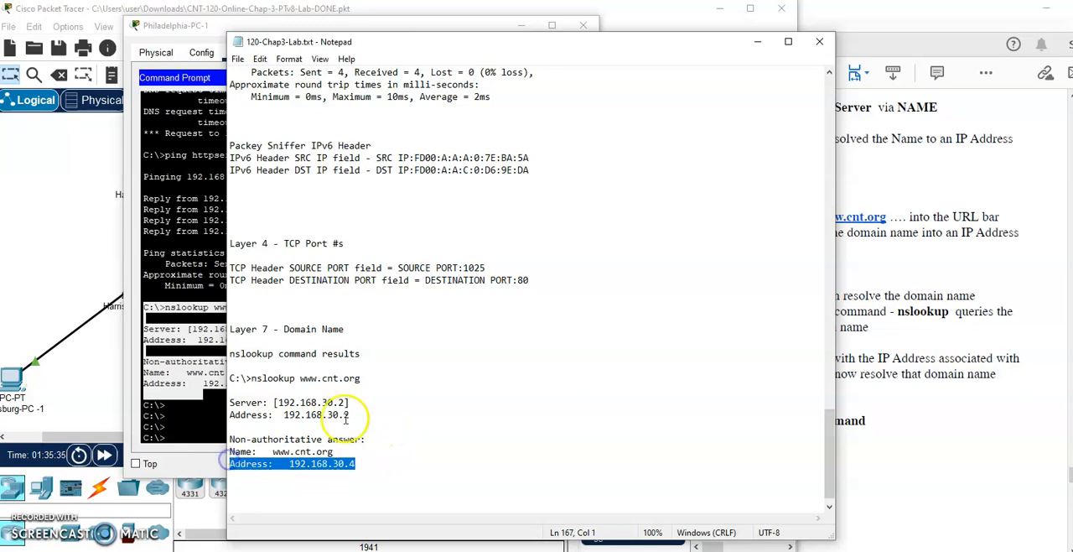
left_click(757, 41)
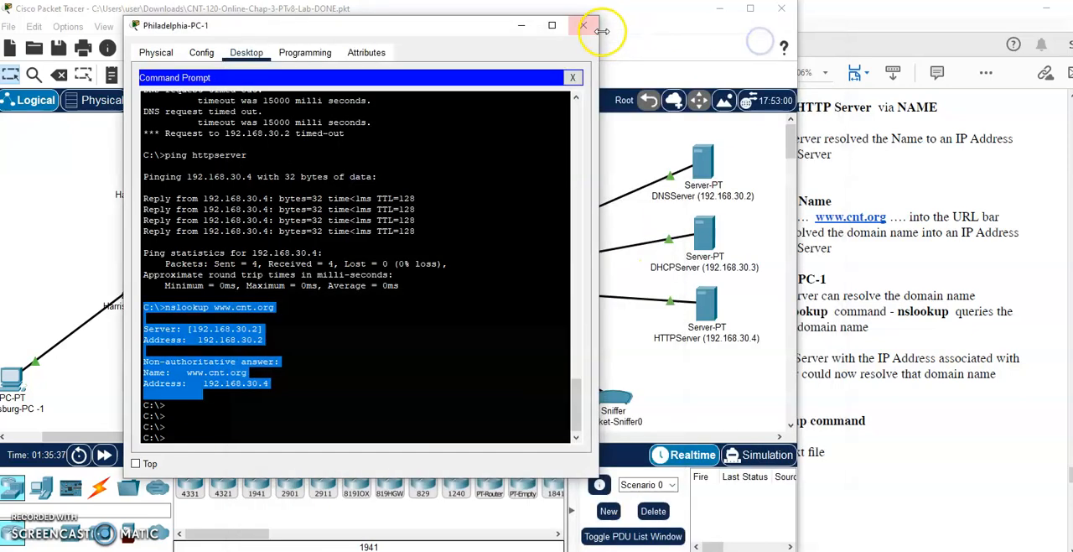
left_click(583, 25)
- Review the lab PDF's instructions for saving the nslookup results and section 6 on examining DNS traffic captured by the packet sniffer
left_click(876, 323)
scroll(838, 328, "down", 5)
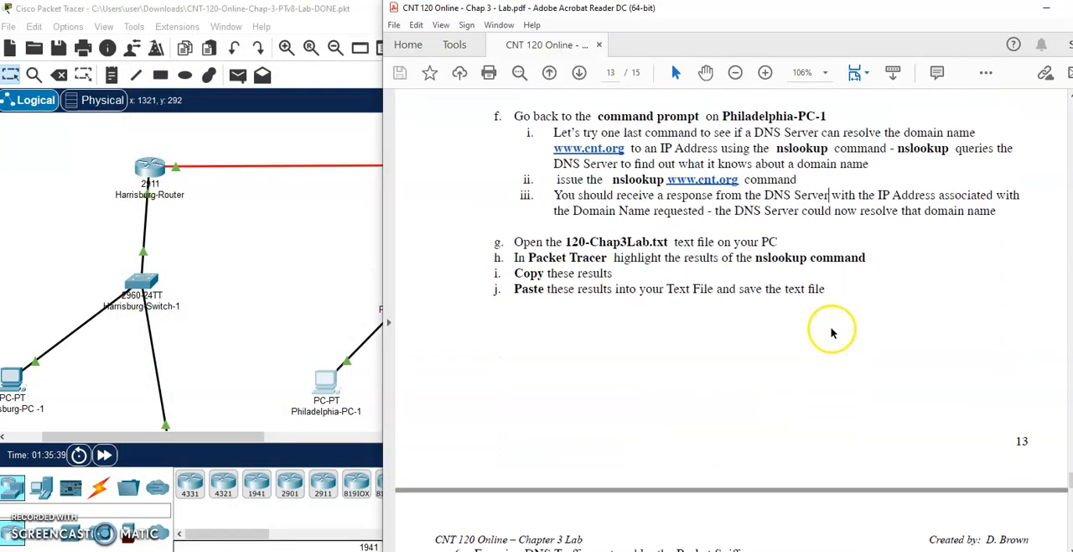
scroll(830, 332, "down", 2)
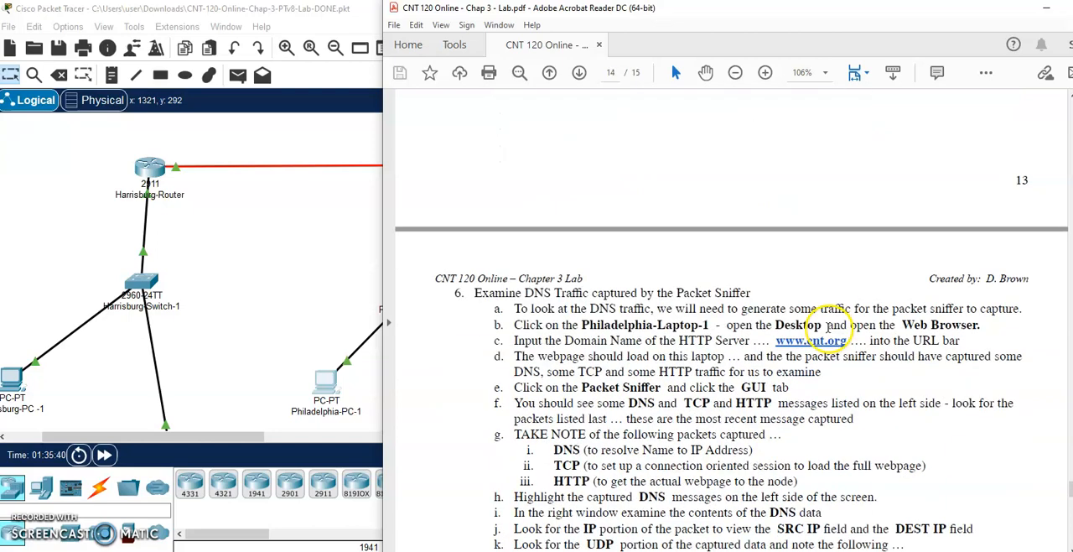
scroll(830, 325, "up", 2)
left_click_drag(528, 127, 714, 159)
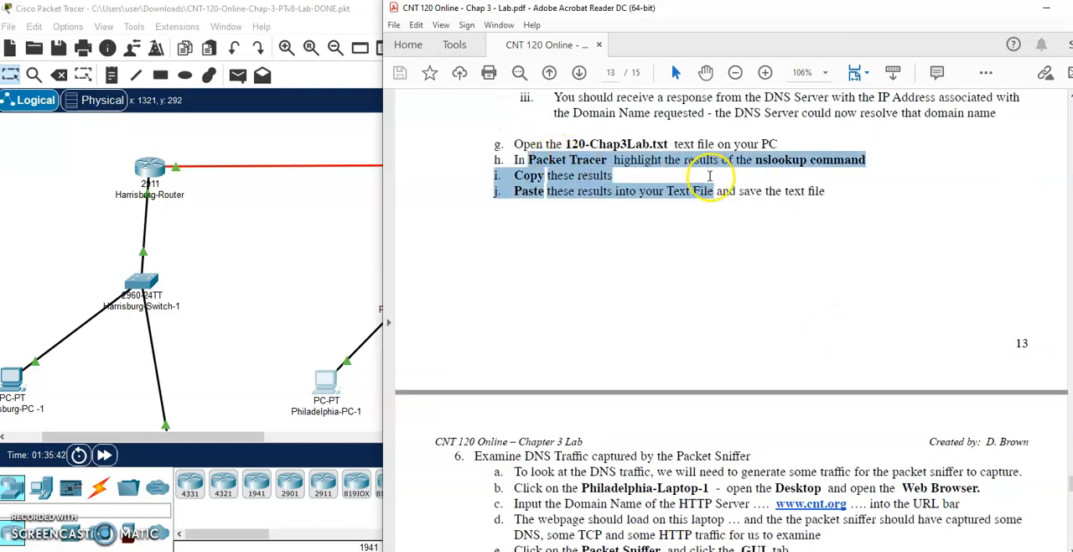
scroll(742, 257, "down", 4)
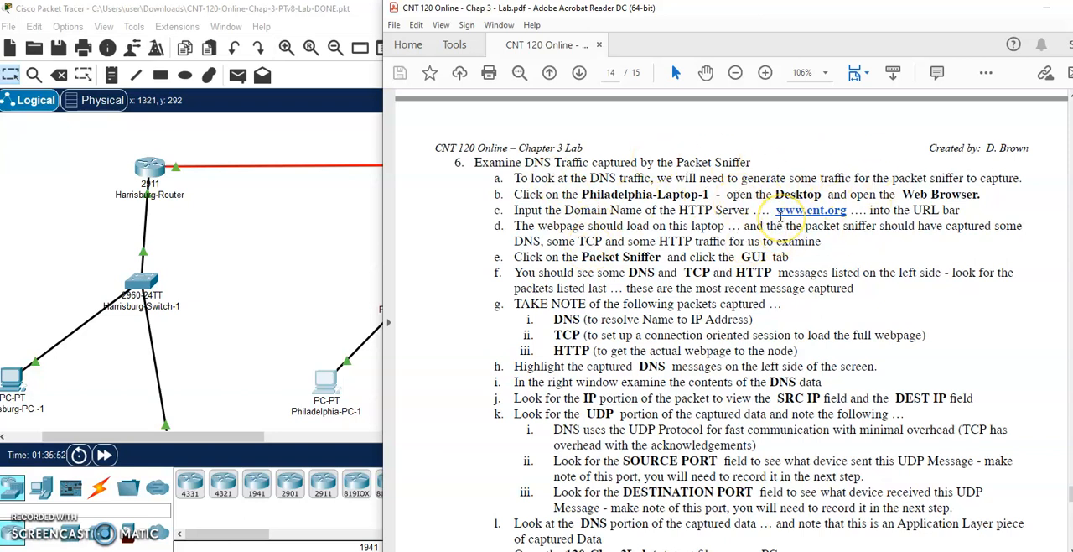
- Clear all captured packets from Packet-Sniffer0 in Packet Tracer and close the sniffer's window
left_click(296, 273)
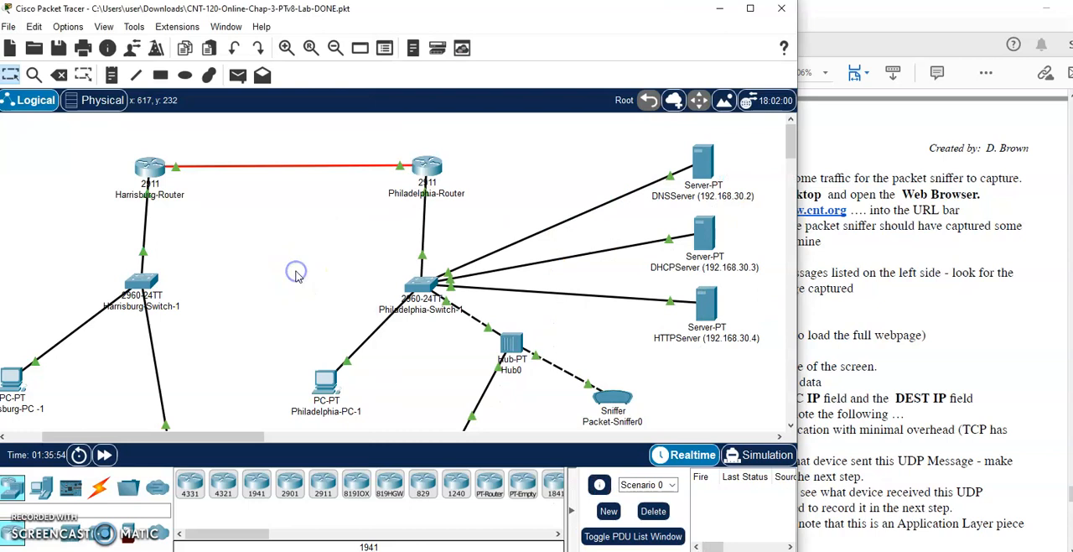
scroll(589, 369, "down", 3)
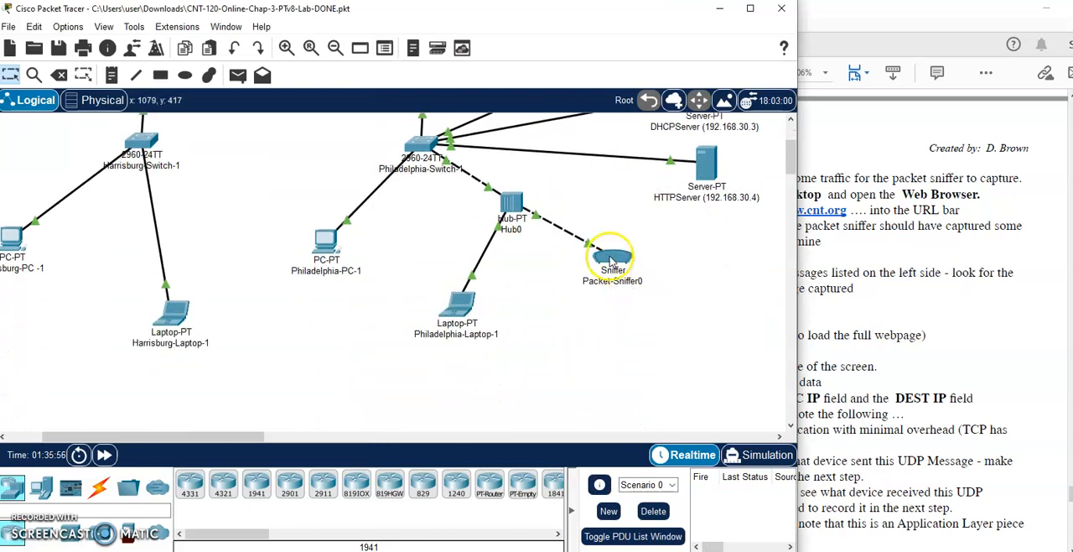
left_click(610, 261)
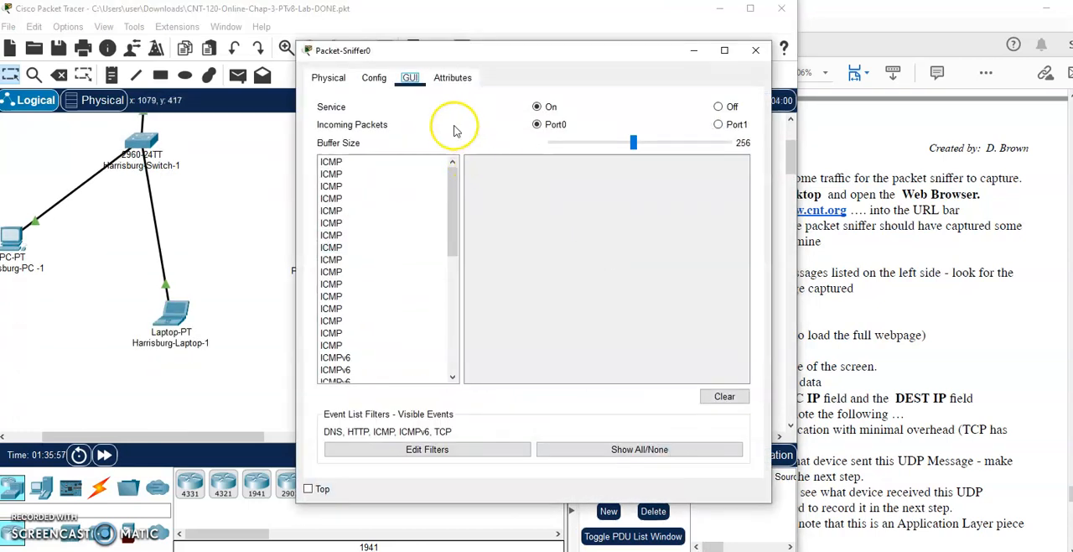
left_click(725, 399)
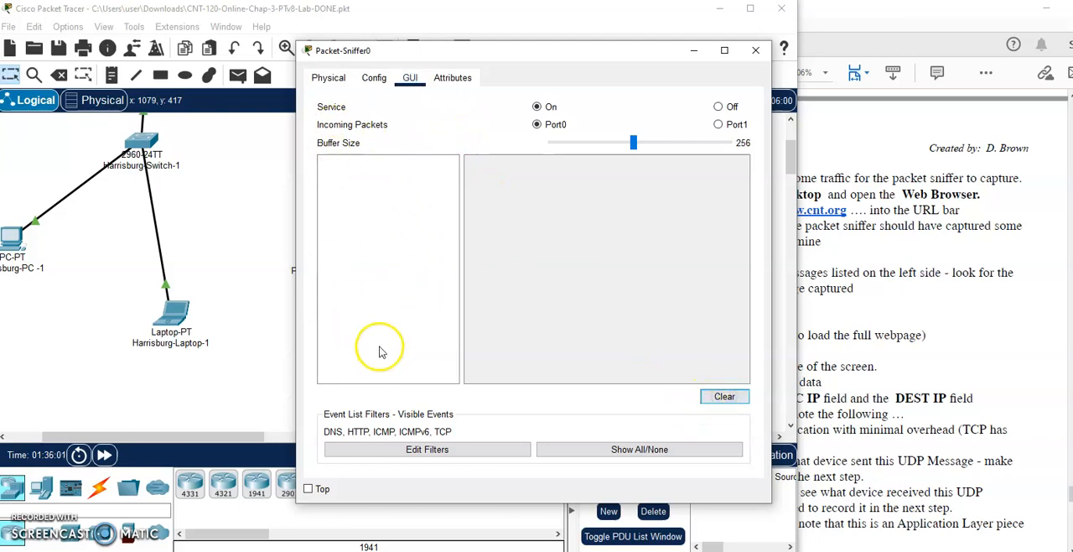
left_click(754, 50)
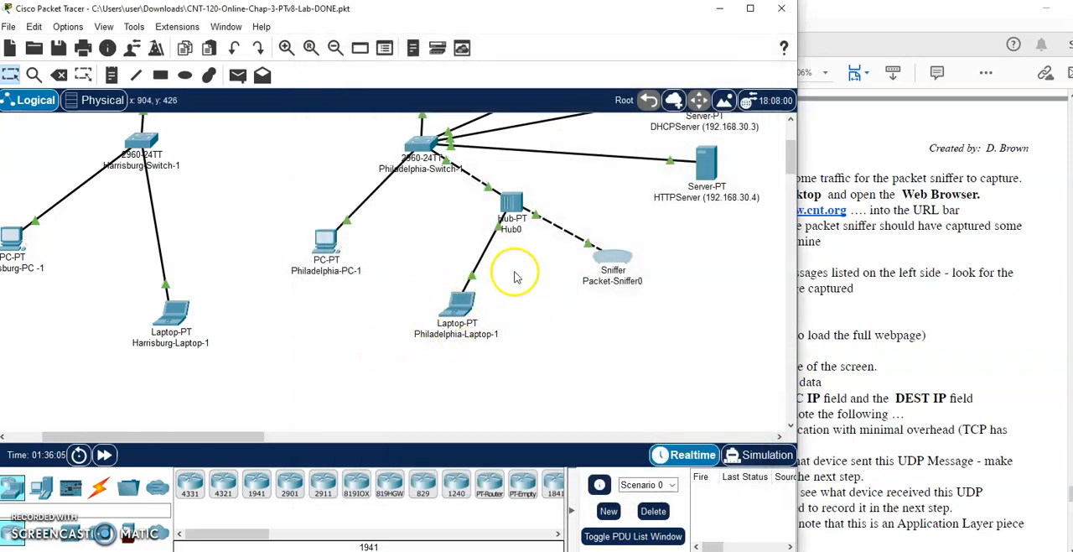
left_click(855, 293)
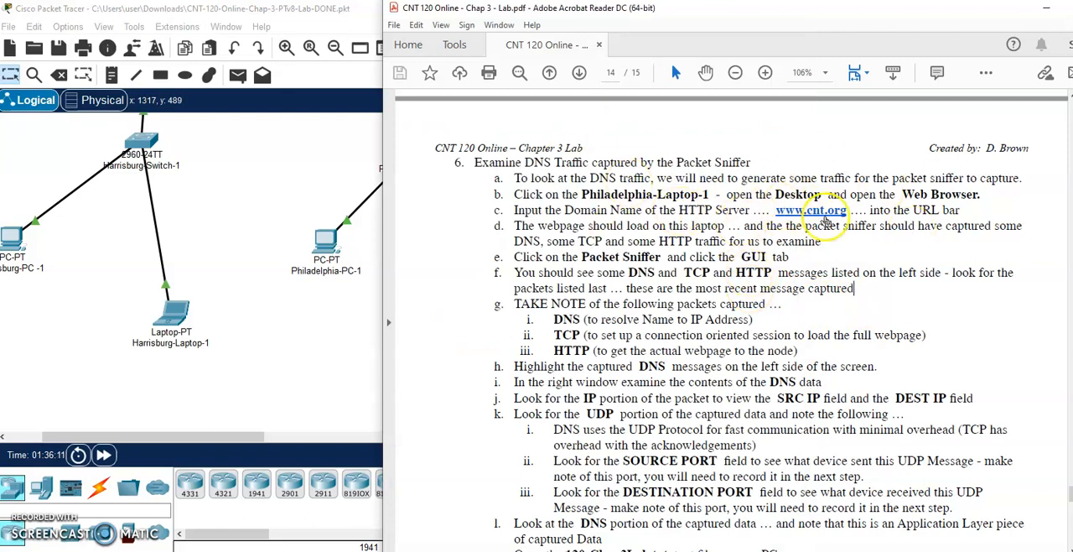
left_click(285, 357)
left_click(455, 308)
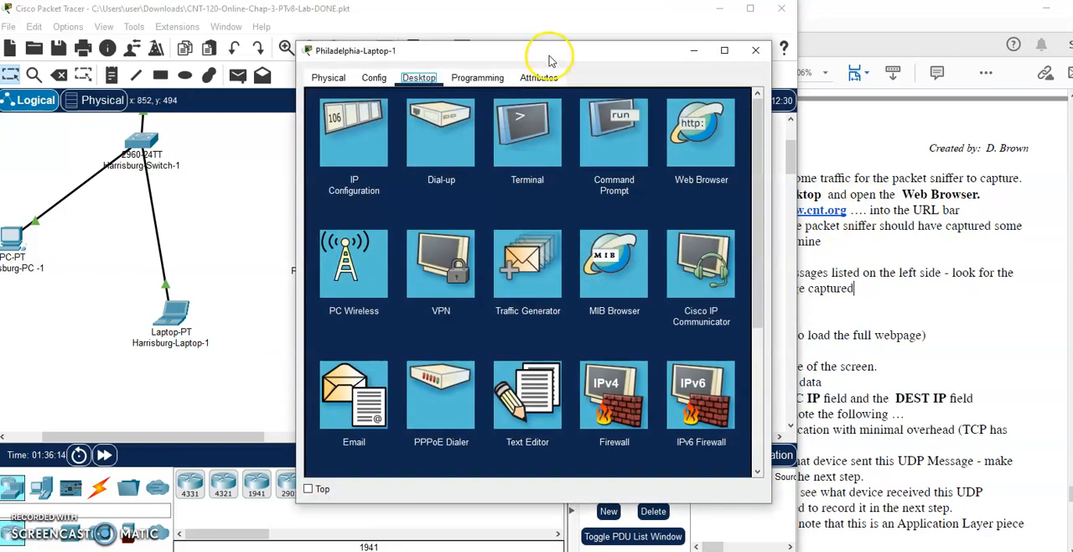
left_click_drag(551, 53, 352, 50)
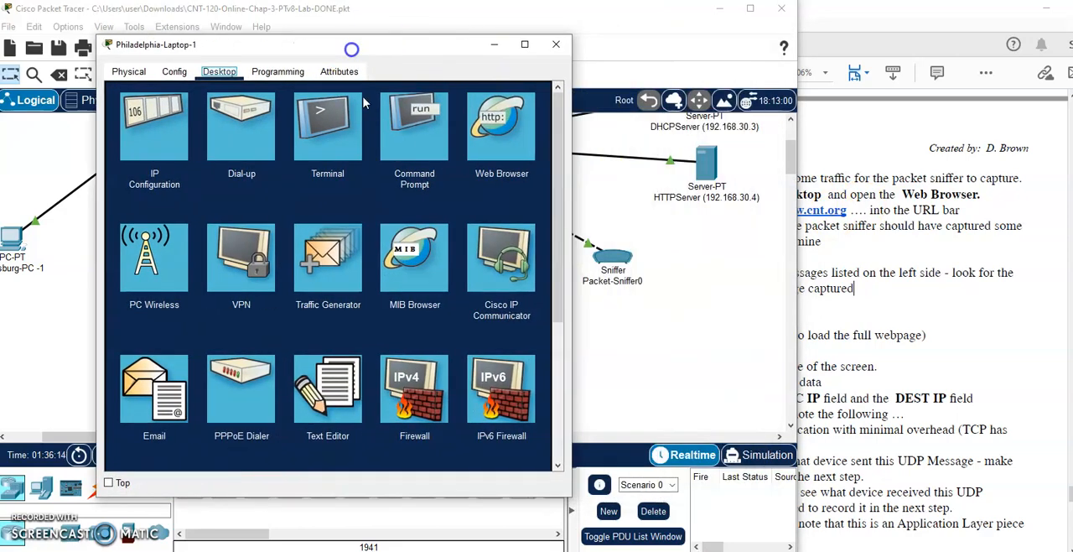
left_click(390, 134)
left_click(537, 99)
left_click(520, 126)
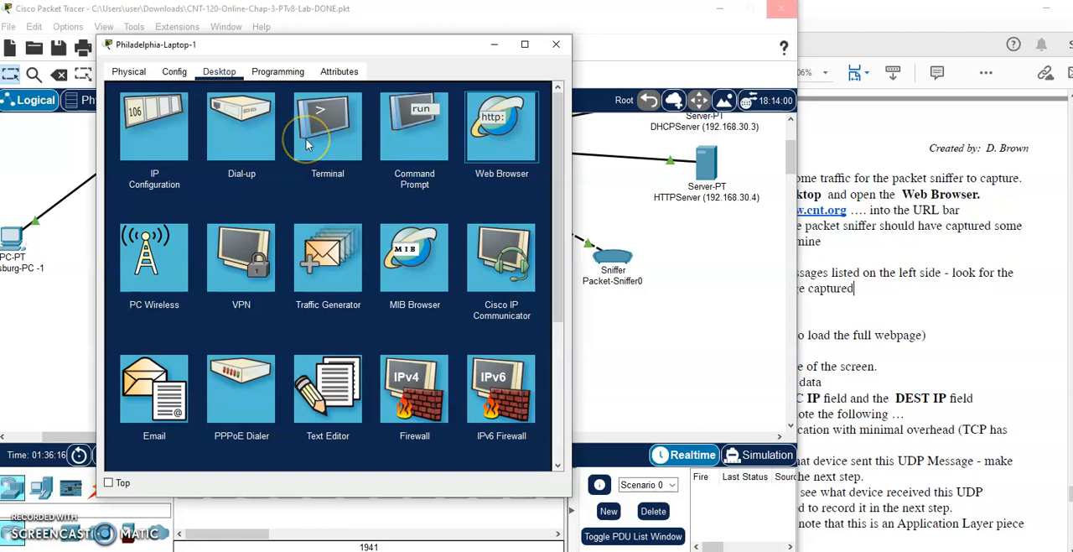
left_click(228, 115)
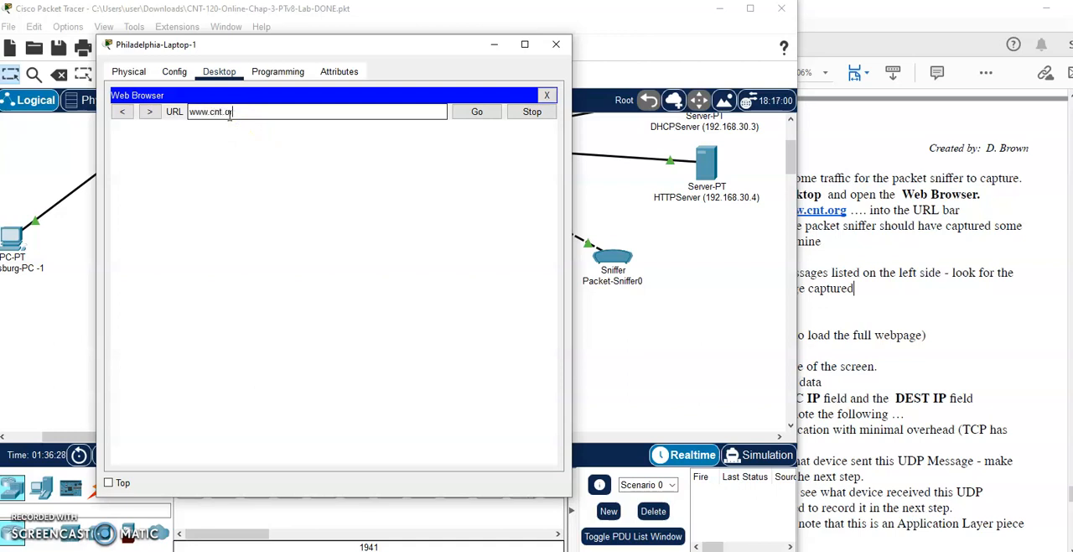
type("www.cnt.org")
key("Return")
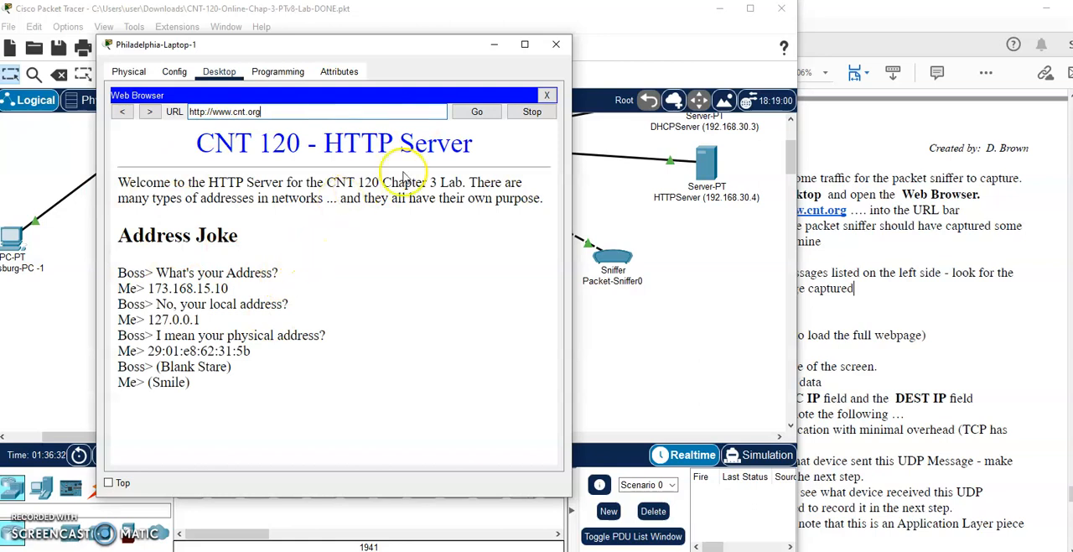
left_click(546, 96)
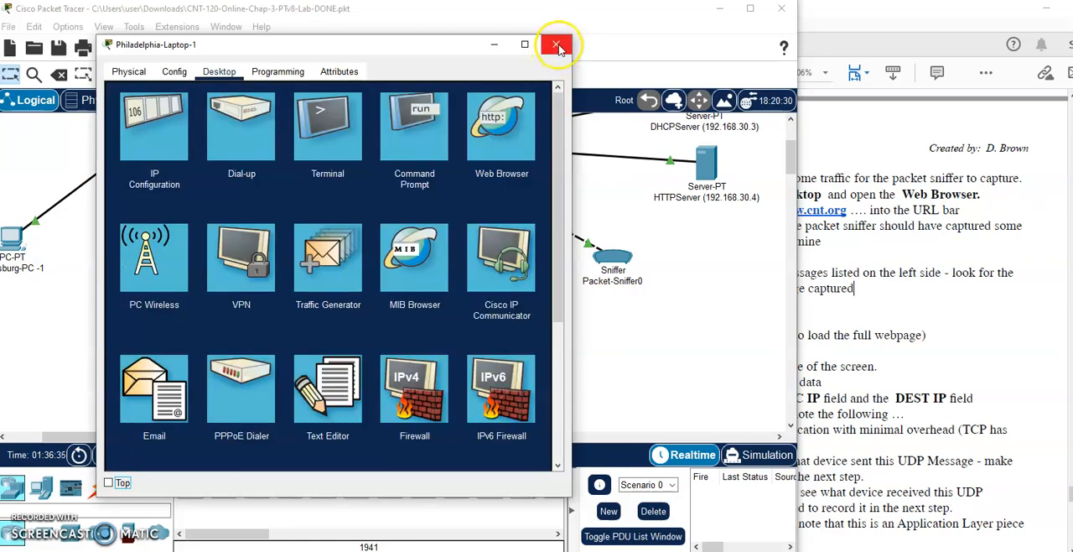
left_click(555, 43)
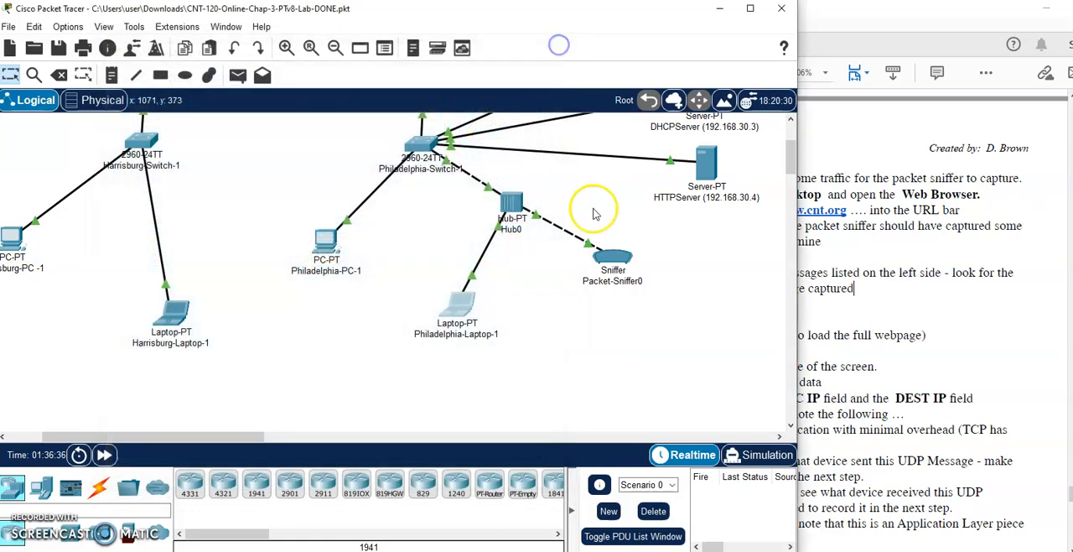
- Open Packet-Sniffer0's captured packet list, and move and enlarge its window to show more packet detail
left_click(613, 254)
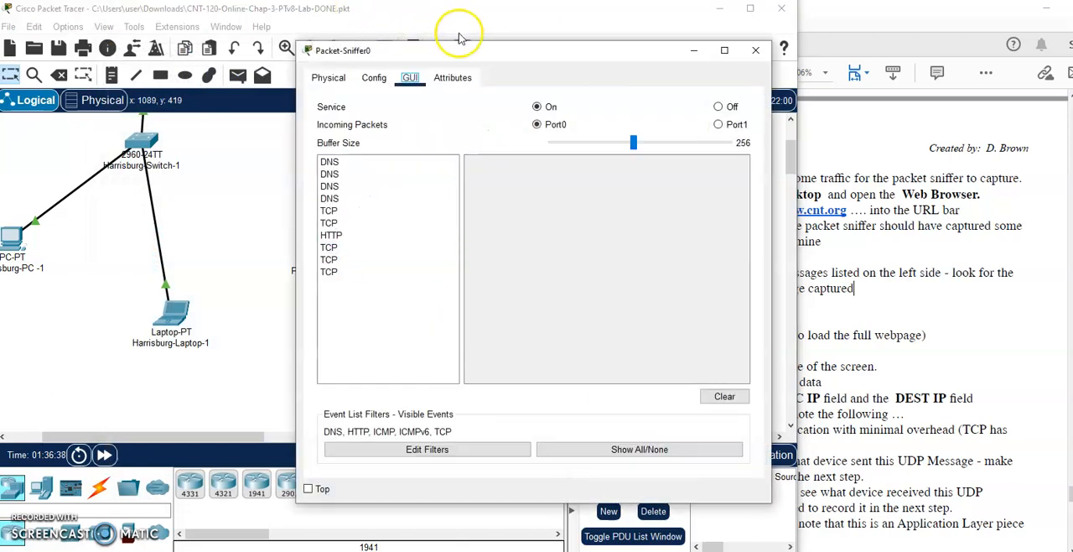
left_click_drag(468, 49, 267, 22)
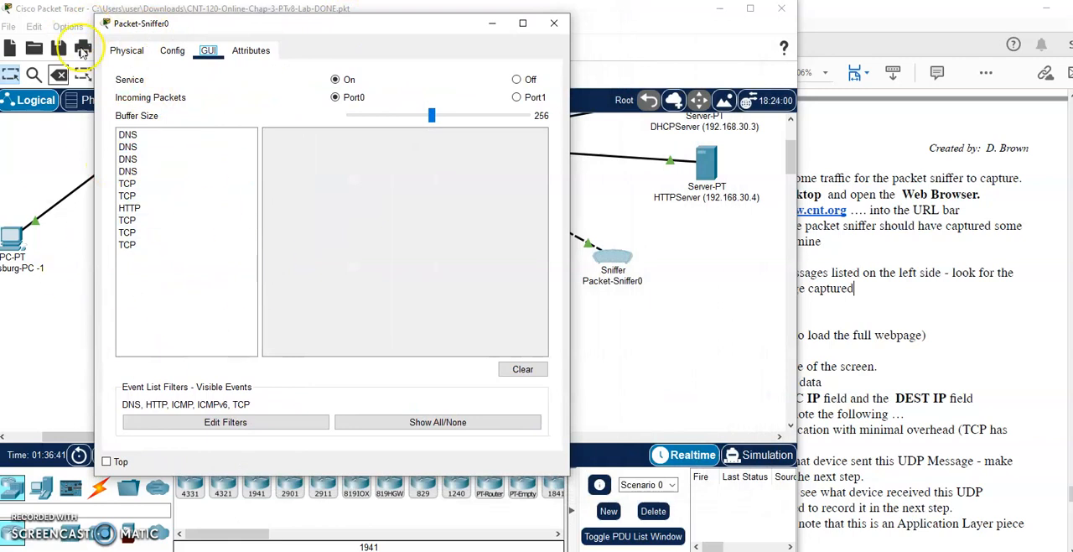
left_click_drag(436, 25, 361, 19)
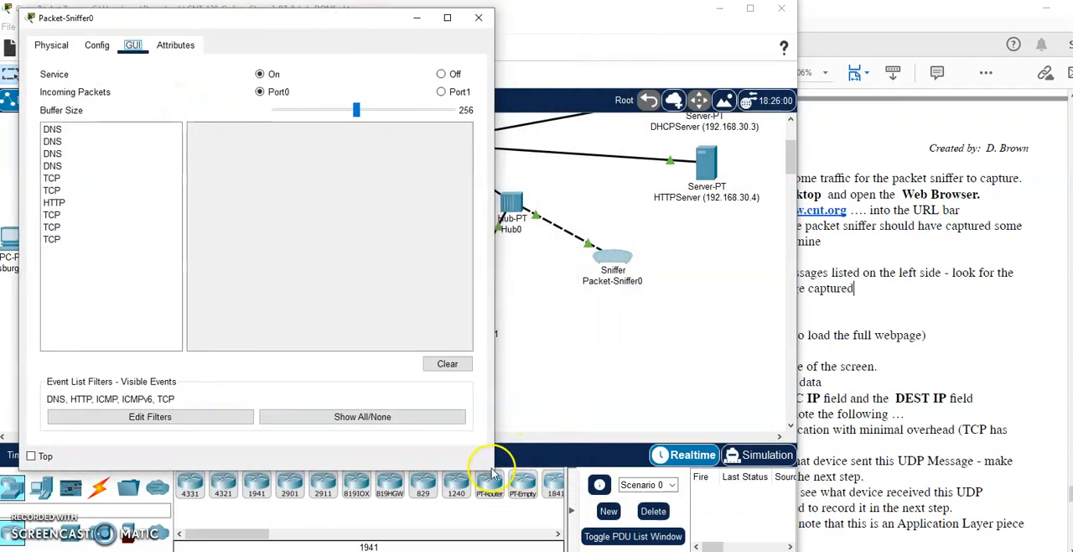
left_click_drag(494, 469, 652, 491)
- Read the lab's section 6 steps on examining the DNS packets and recording the UDP source and destination ports
left_click(840, 304)
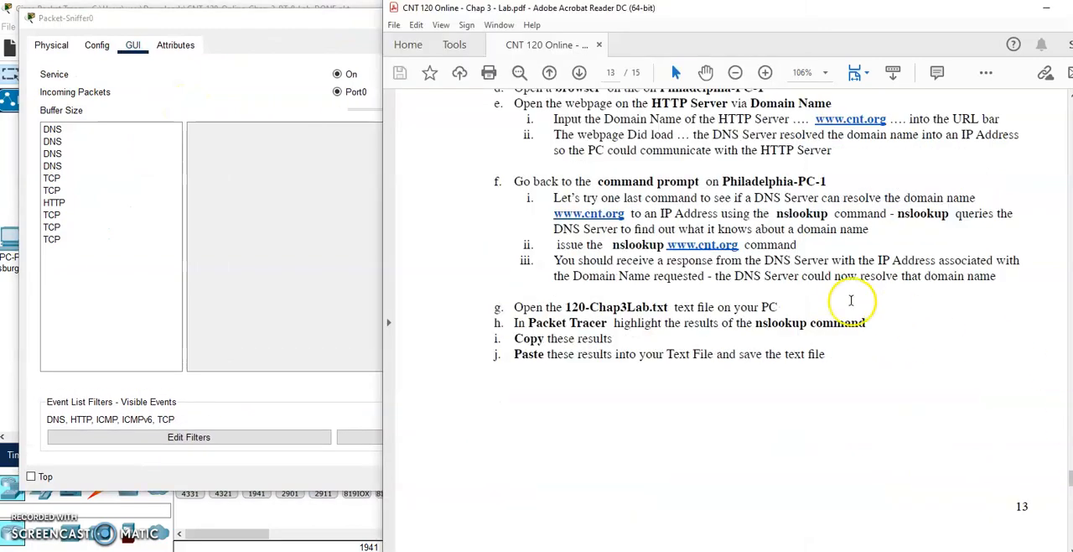
scroll(841, 312, "down", 15)
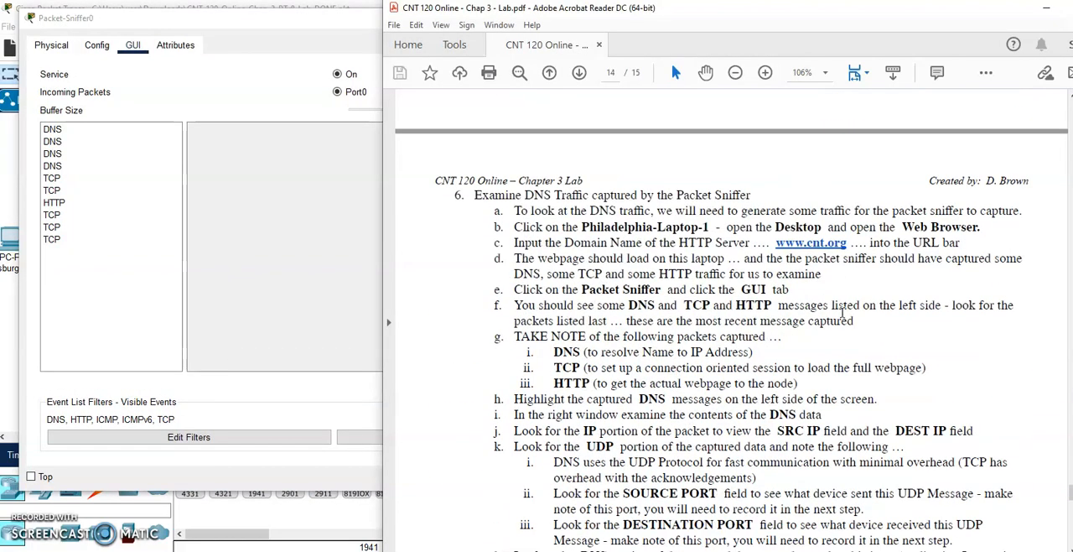
scroll(842, 313, "down", 7)
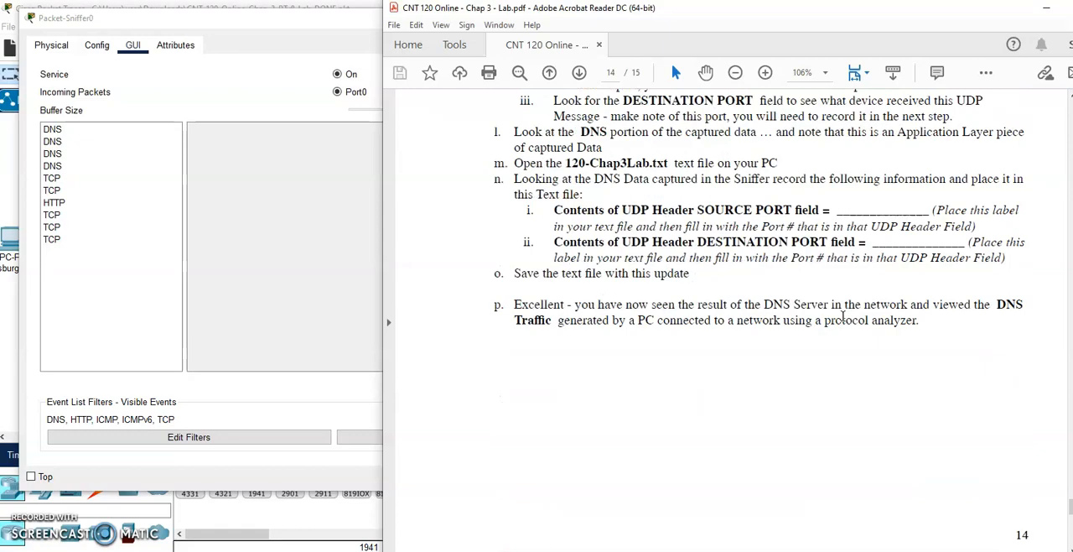
- Review the lab's DNS instructions, select the first captured DNS packet, and examine its IP header's source and destination IP fields
scroll(842, 316, "down", 12)
scroll(842, 318, "up", 11)
scroll(844, 321, "up", 10)
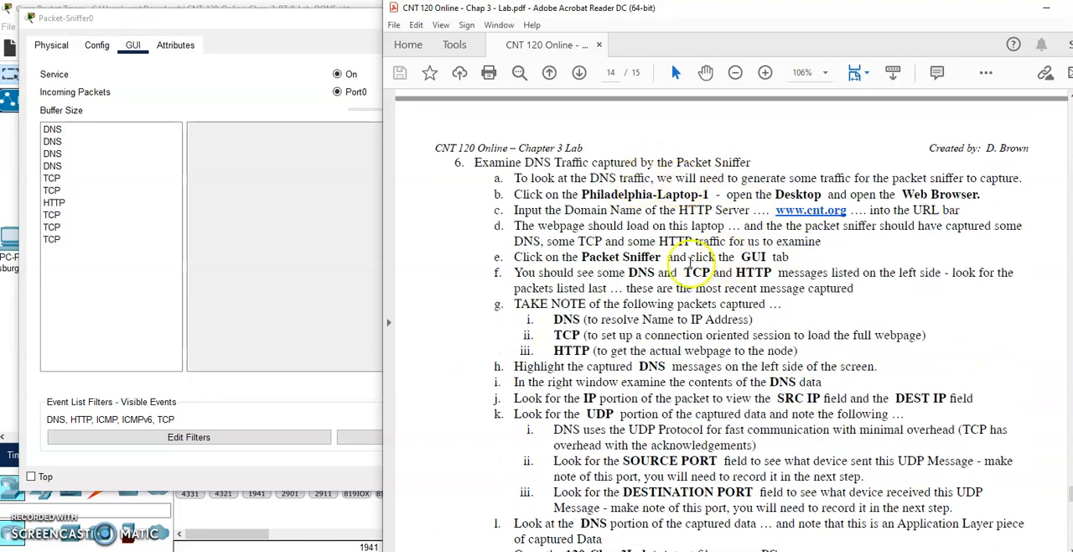
scroll(689, 261, "down", 2)
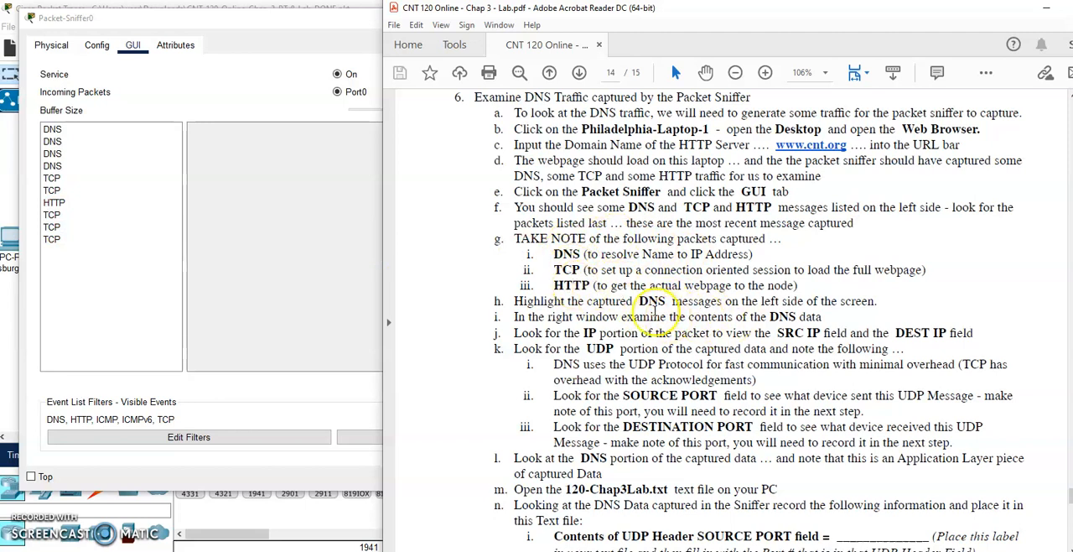
left_click(83, 132)
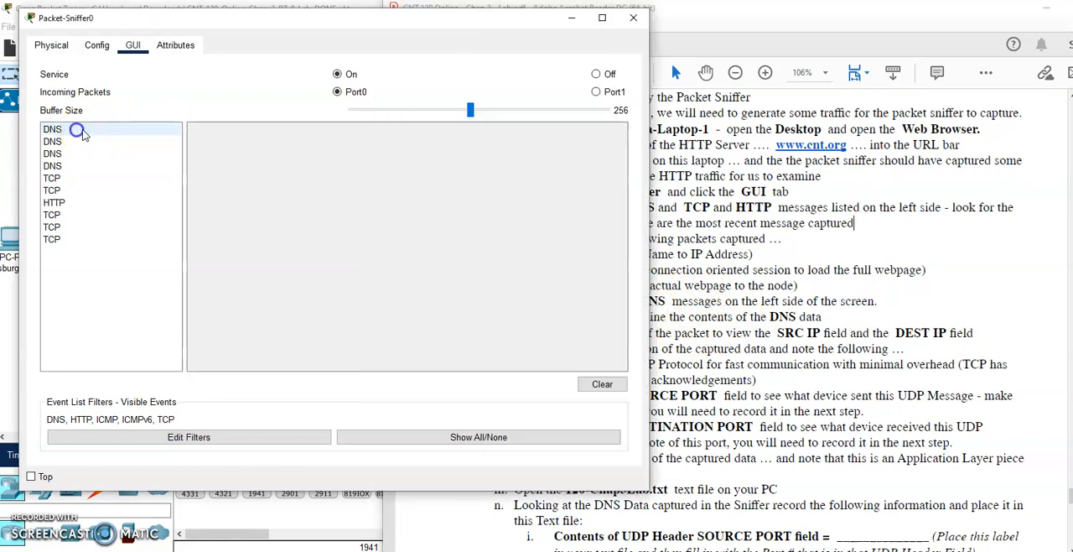
left_click(864, 269)
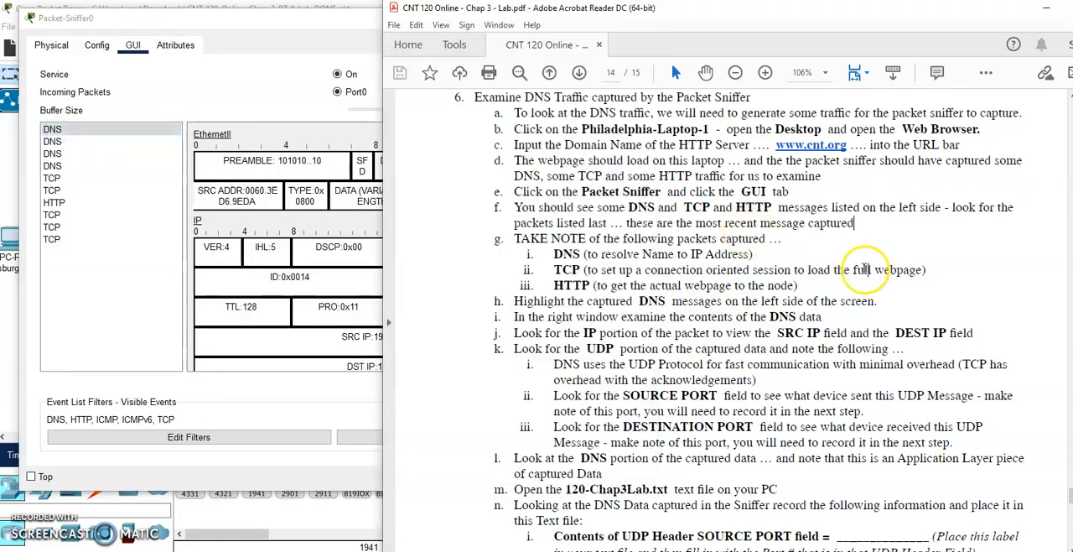
left_click(296, 110)
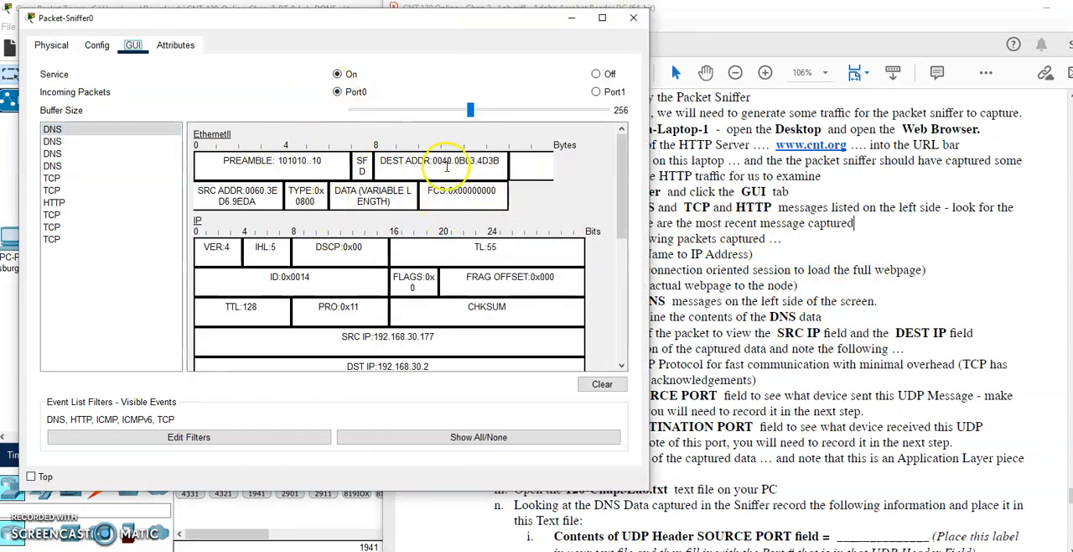
scroll(447, 166, "down", 2)
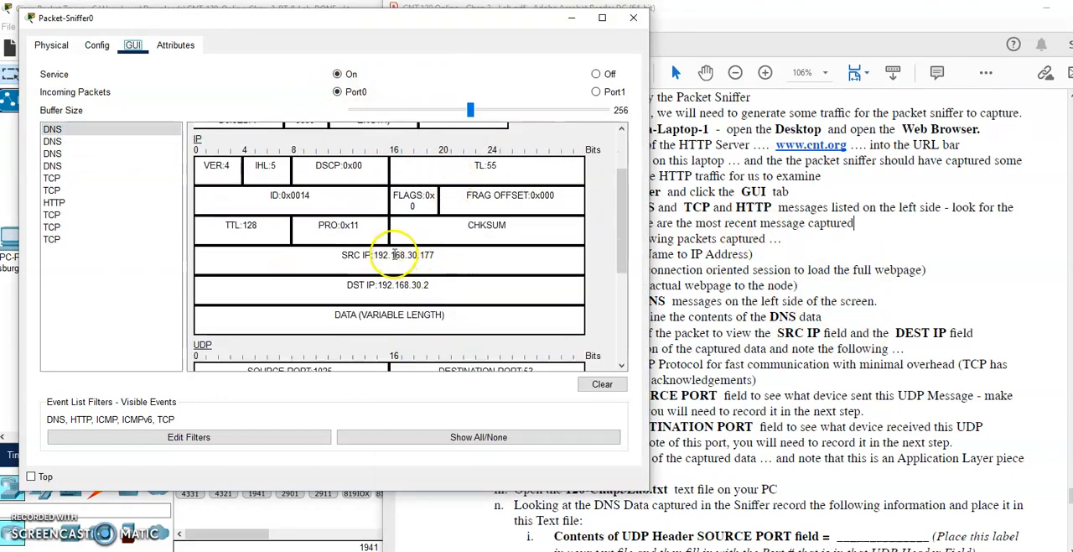
left_click_drag(393, 255, 459, 257)
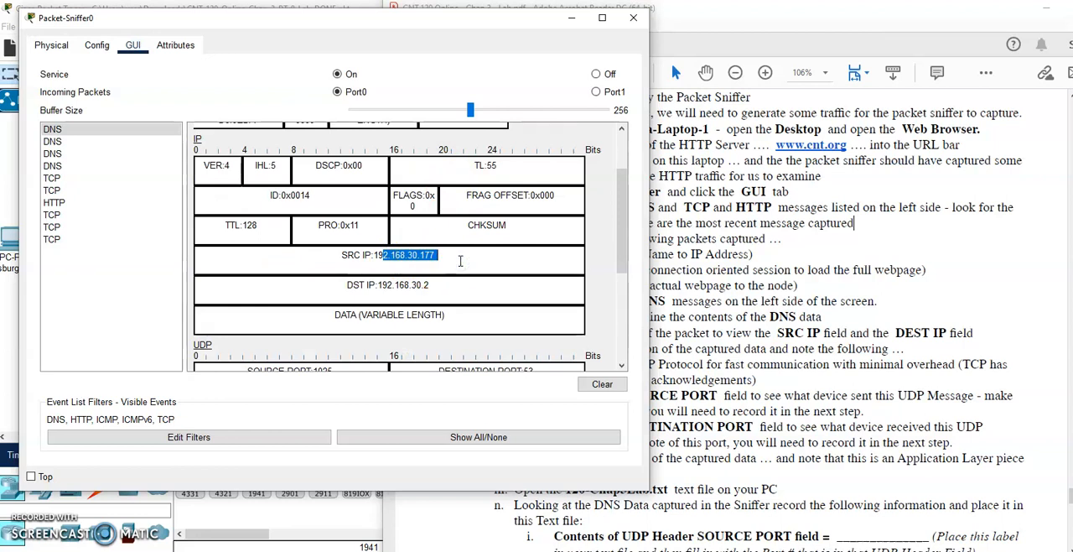
left_click_drag(382, 285, 457, 287)
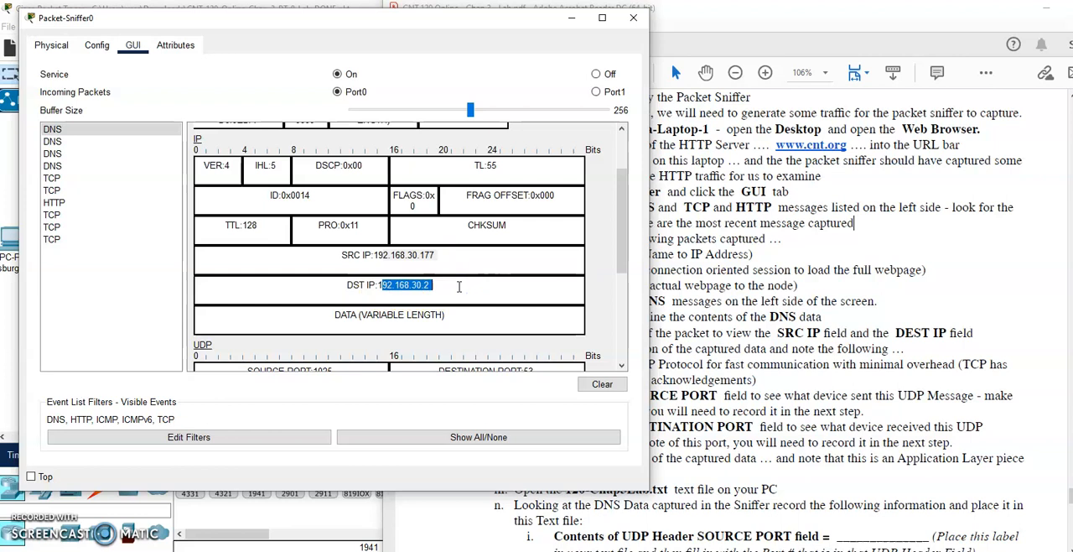
- Review the lab's UDP instructions and examine the source and destination port fields in the first DNS packet's UDP header
left_click(836, 299)
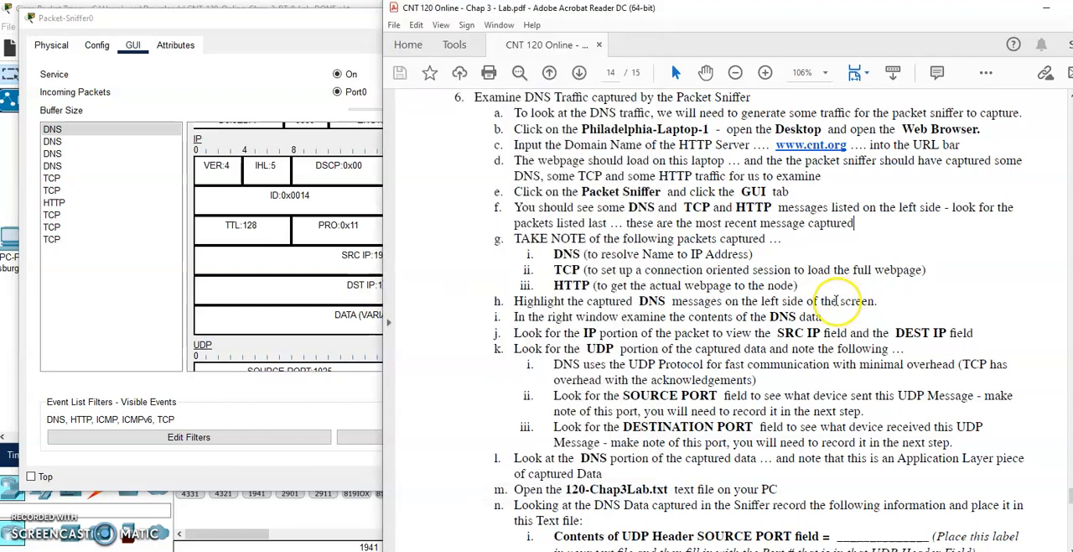
scroll(836, 301, "down", 2)
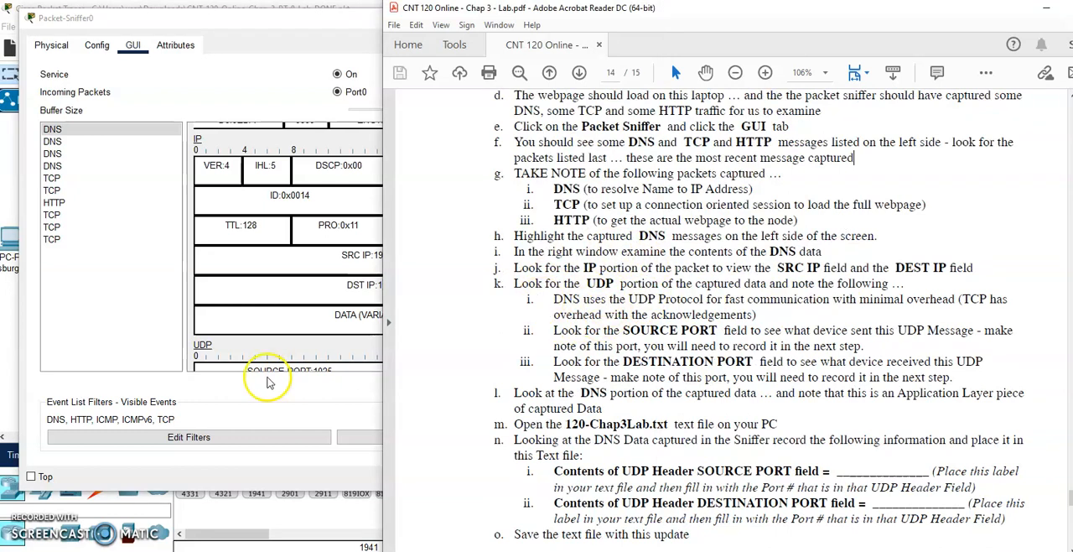
scroll(269, 352, "down", 2)
left_click(292, 265)
scroll(295, 270, "down", 1)
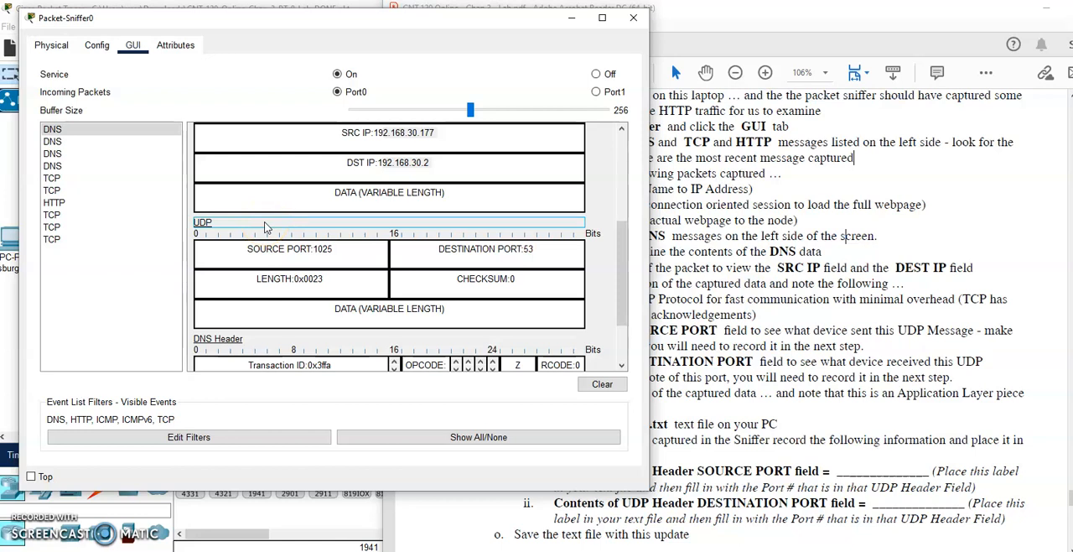
left_click_drag(332, 249, 241, 249)
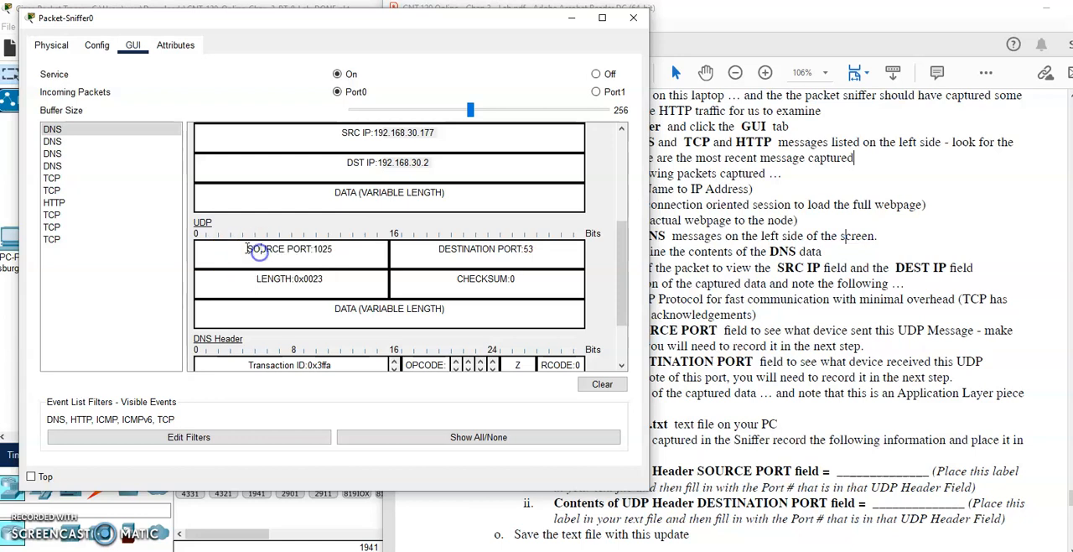
left_click_drag(438, 248, 537, 248)
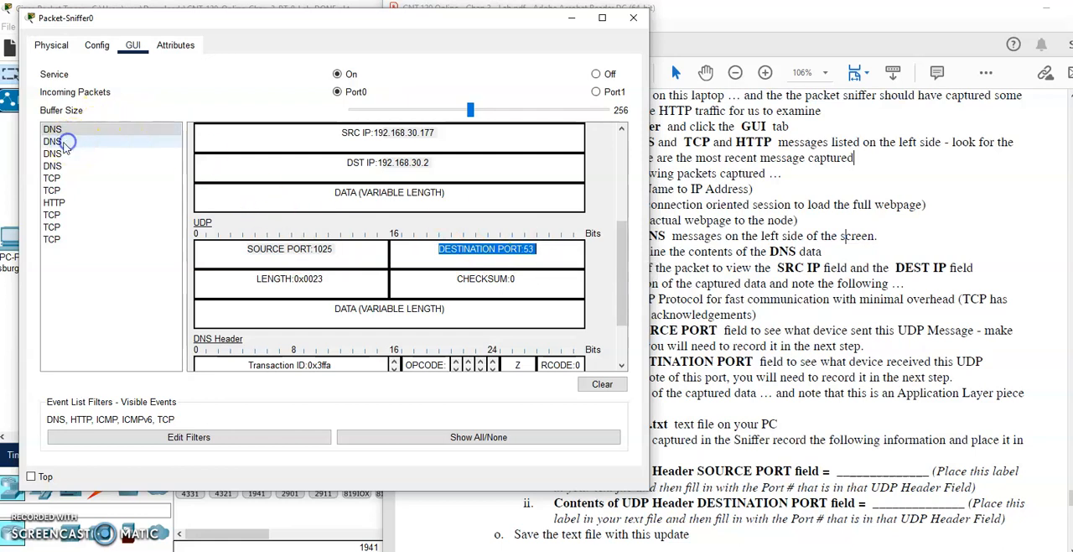
- Compare the UDP source and destination ports of the second and third captured DNS packets
left_click(54, 141)
scroll(398, 192, "down", 6)
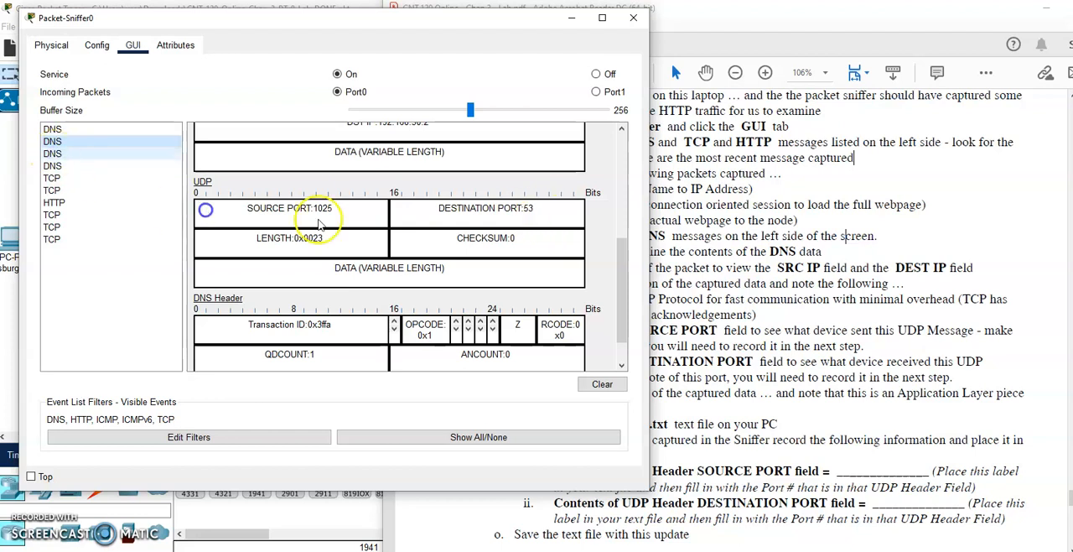
left_click(52, 153)
scroll(355, 257, "down", 10)
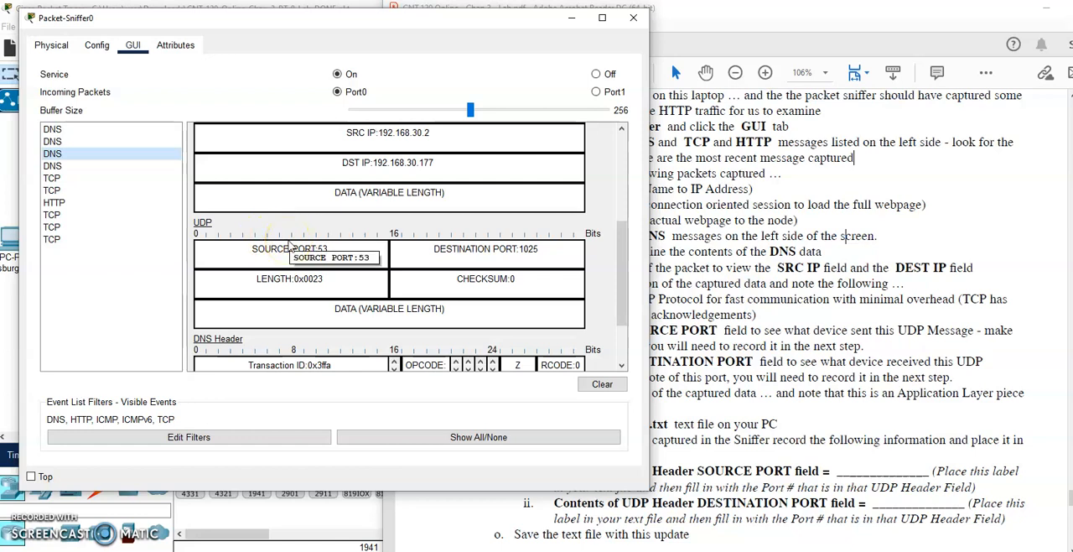
- Return to the first DNS packet and match its source and destination IP addresses with its UDP source and destination ports
left_click(67, 130)
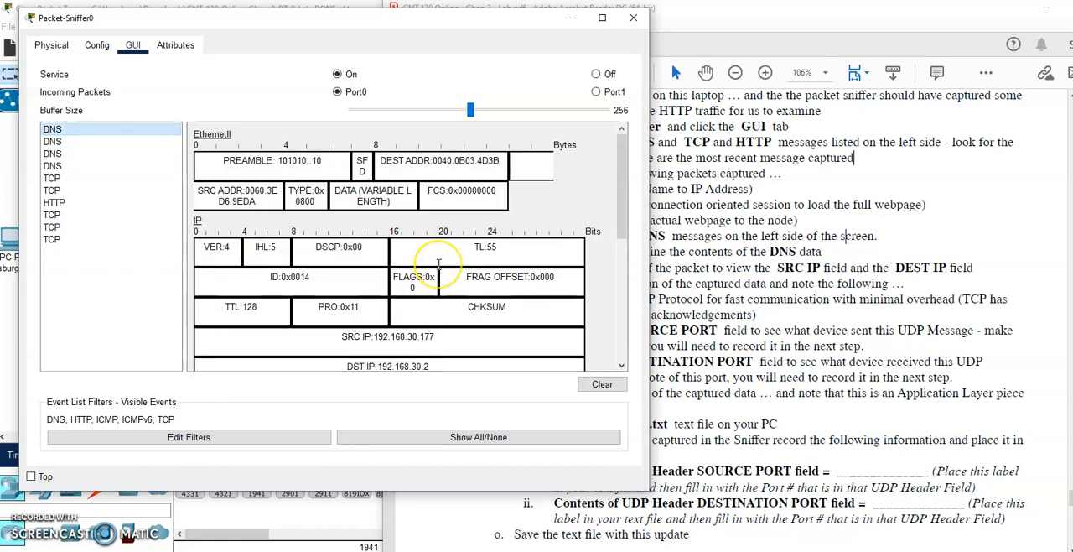
scroll(421, 267, "down", 3)
left_click_drag(341, 216, 467, 218)
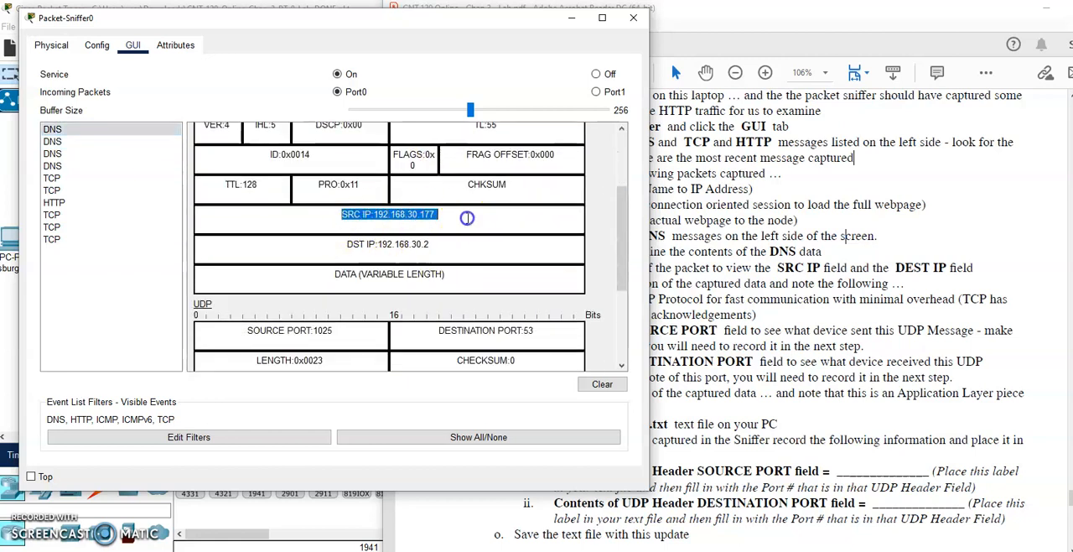
mouse_move(343, 242)
left_mouse_down()
mouse_move(455, 239)
mouse_move(361, 244)
left_mouse_up()
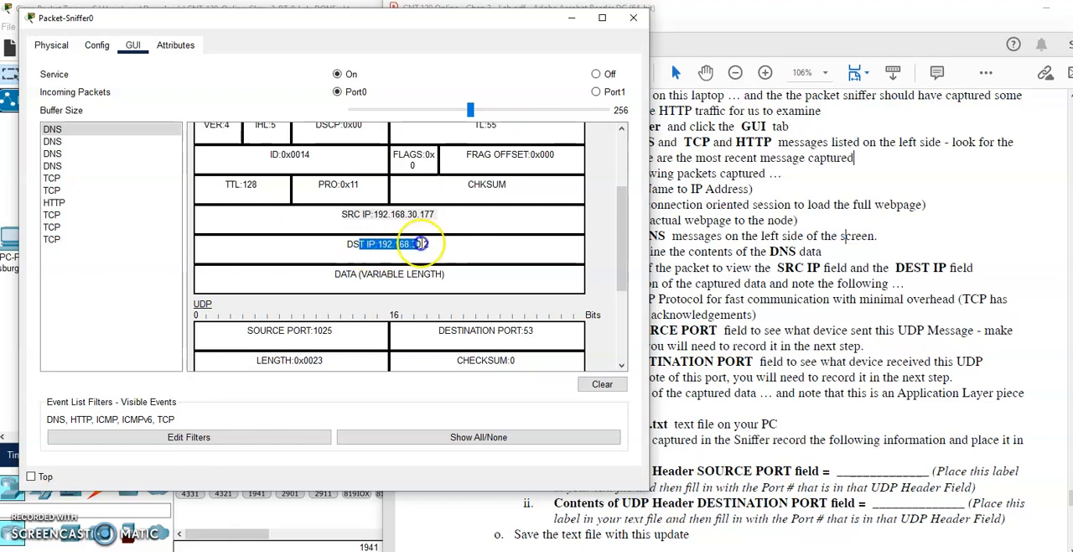
scroll(395, 251, "down", 2)
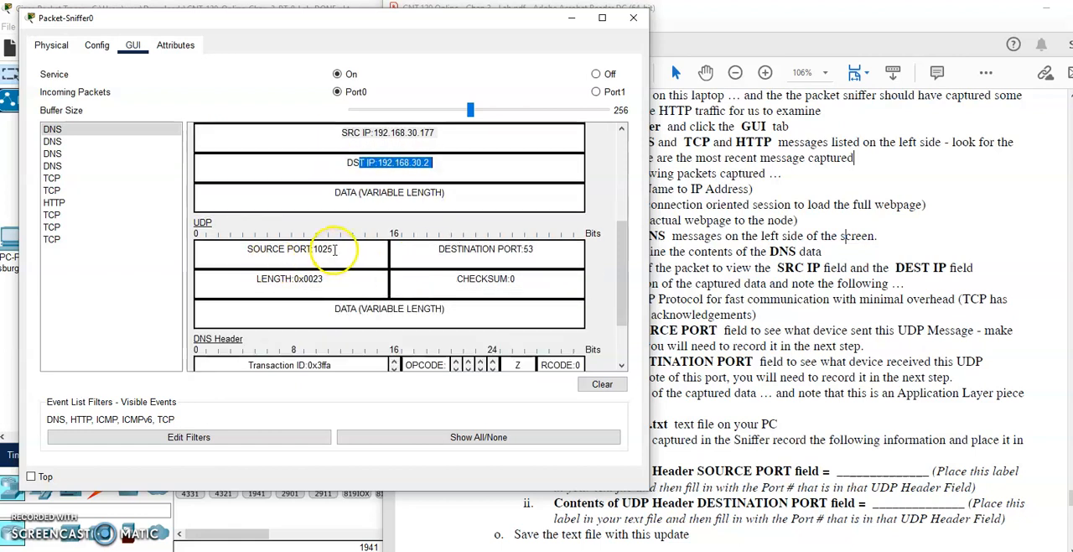
left_click_drag(251, 249, 352, 249)
left_click_drag(545, 249, 392, 245)
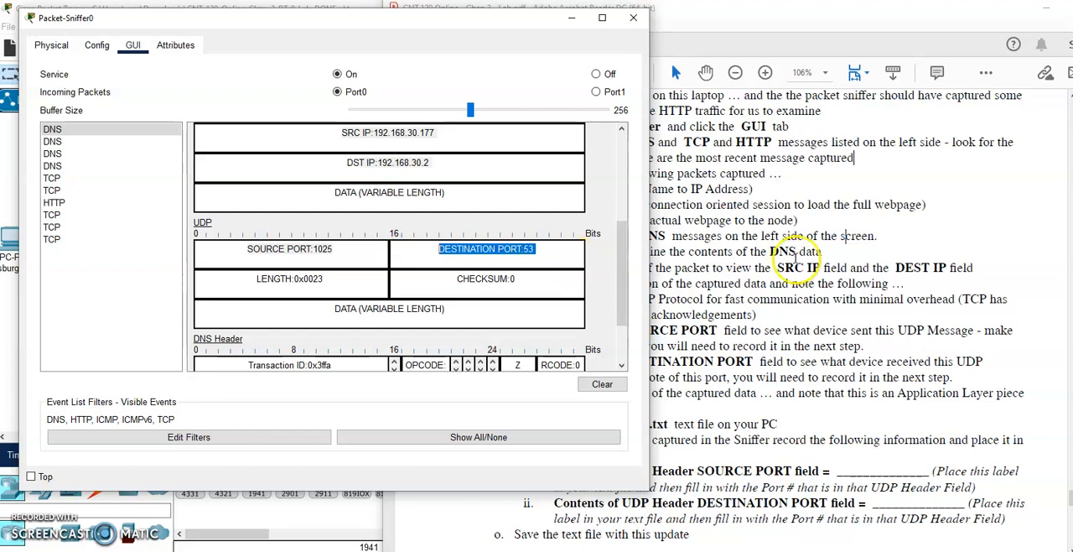
- Add the heading "DNS Packet Data" to 120-Chap3-Lab.txt in Notepad, followed by the lab's label "UDP Header SOURCE PORT field ="
left_click(798, 266)
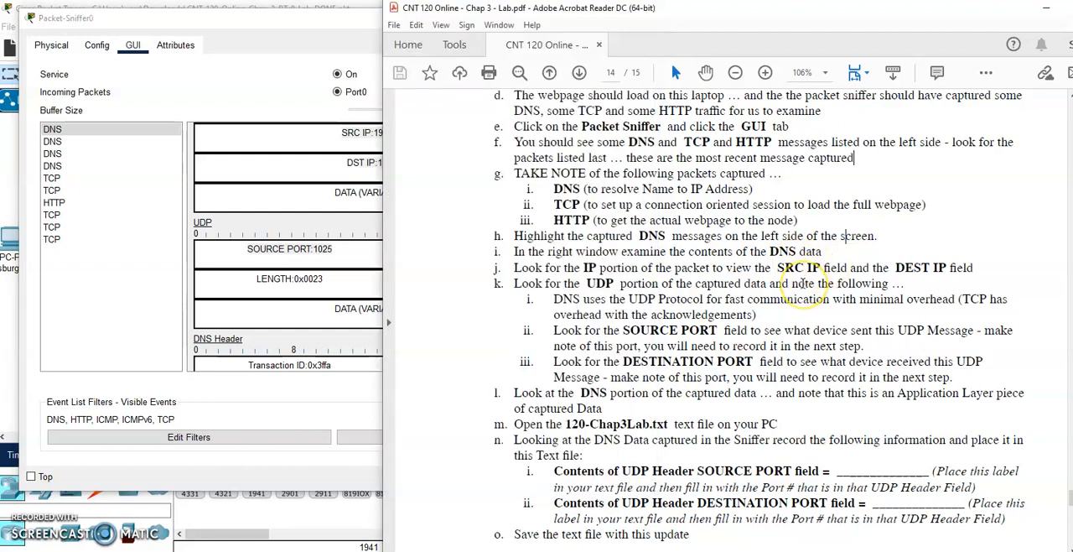
scroll(804, 283, "down", 3)
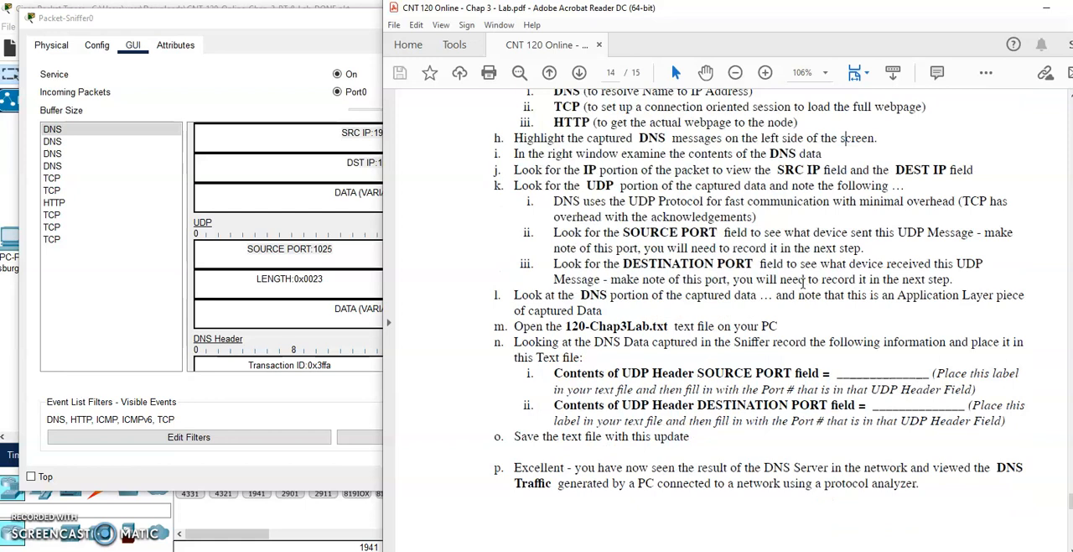
left_click_drag(622, 341, 828, 340)
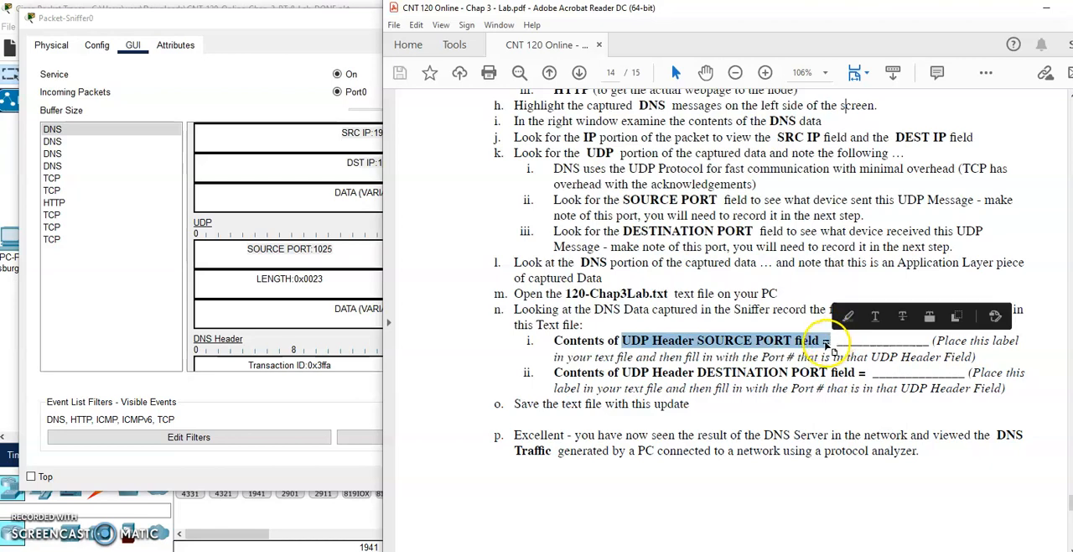
left_click(441, 463)
left_click(305, 506)
key("Return")
key("Return")
key("Return")
key("Return")
key("Return")
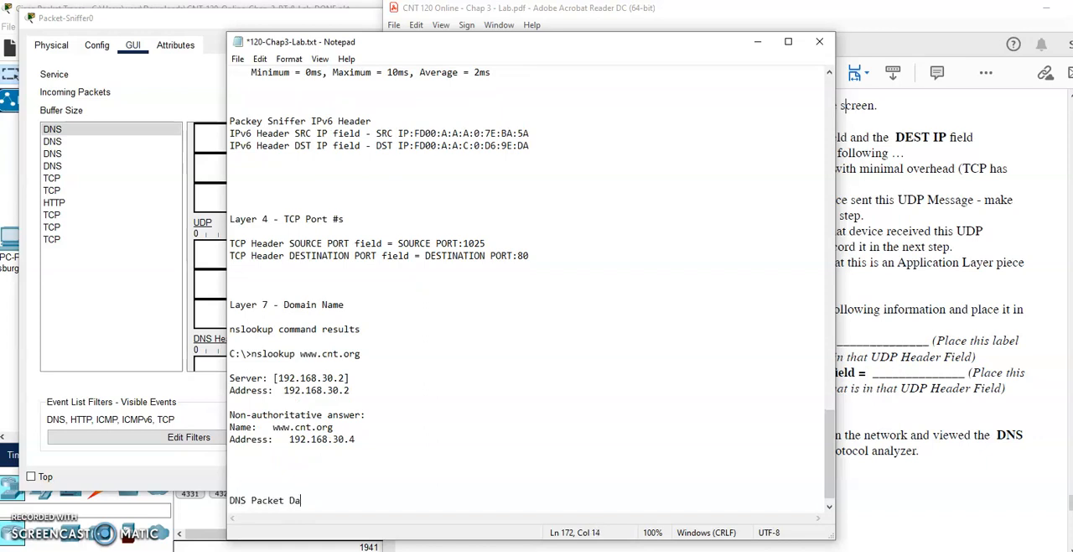
key("Return")
type("UDP Header SOURCE PORT field =")
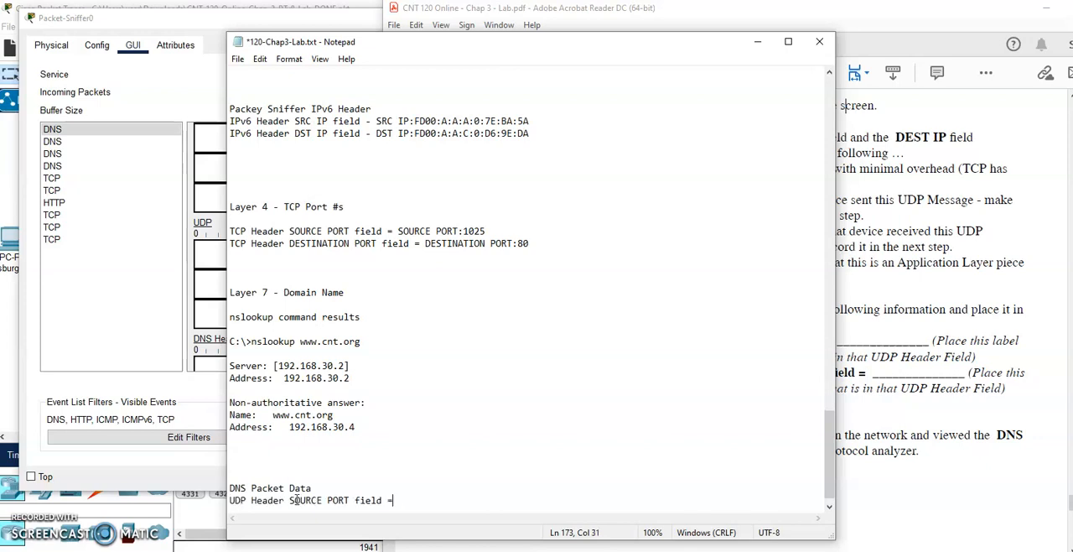
key("Return")
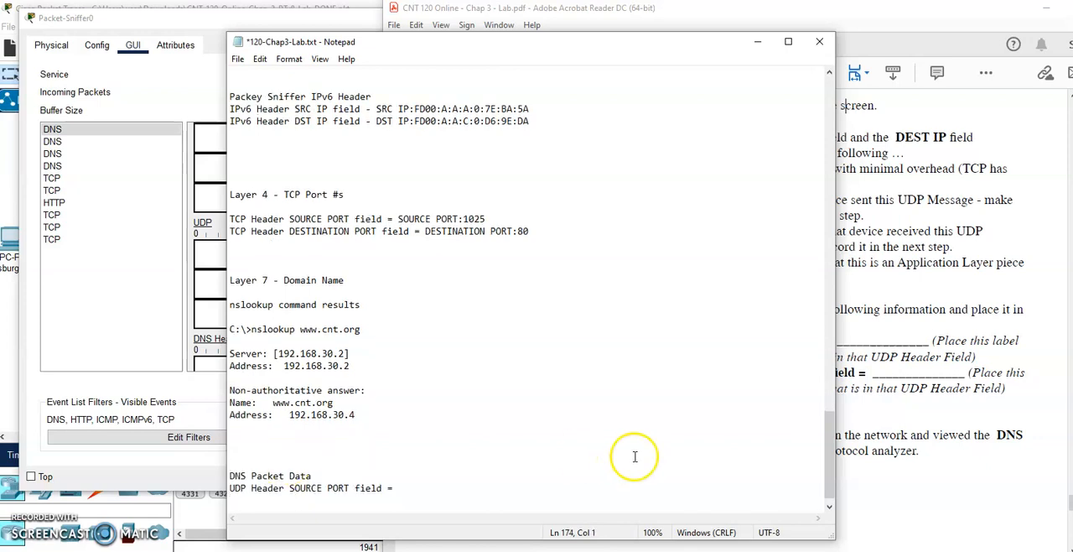
- Copy the label "UDP Header DESTINATION PORT field =" from the lab PDF onto the line below the source port label in the text file
left_click(898, 416)
left_click_drag(621, 372, 866, 373)
key("ctrl+c")
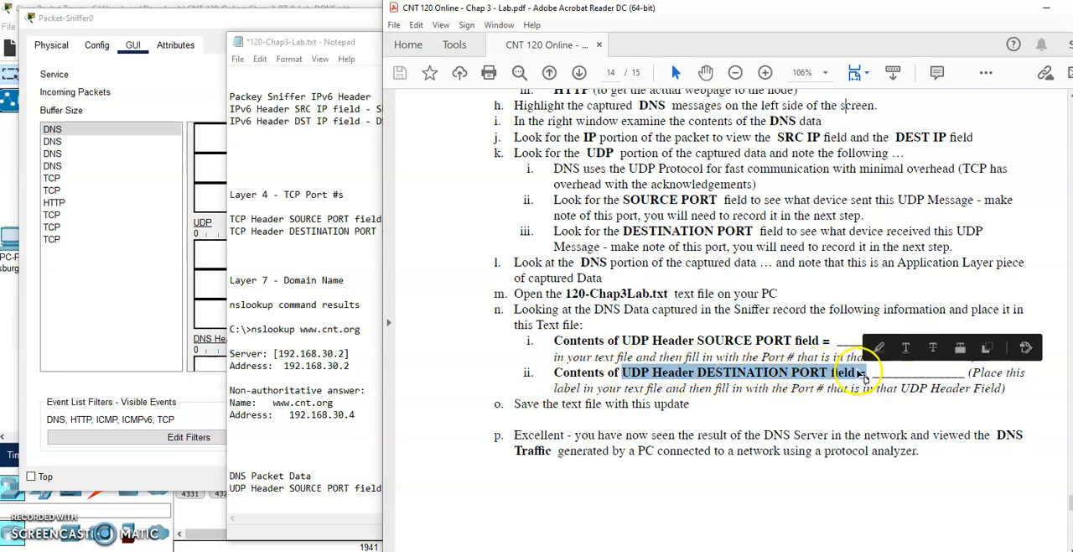
left_click(300, 501)
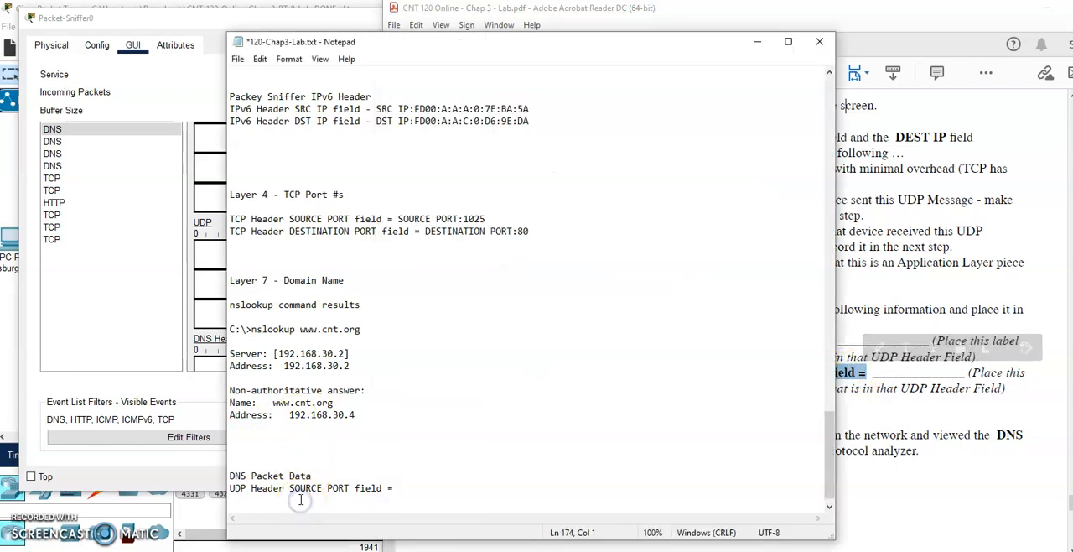
key("ctrl+v")
- Copy "SOURCE PORT:1025" from the first DNS packet's UDP header into the text file's UDP source port line
left_click(124, 426)
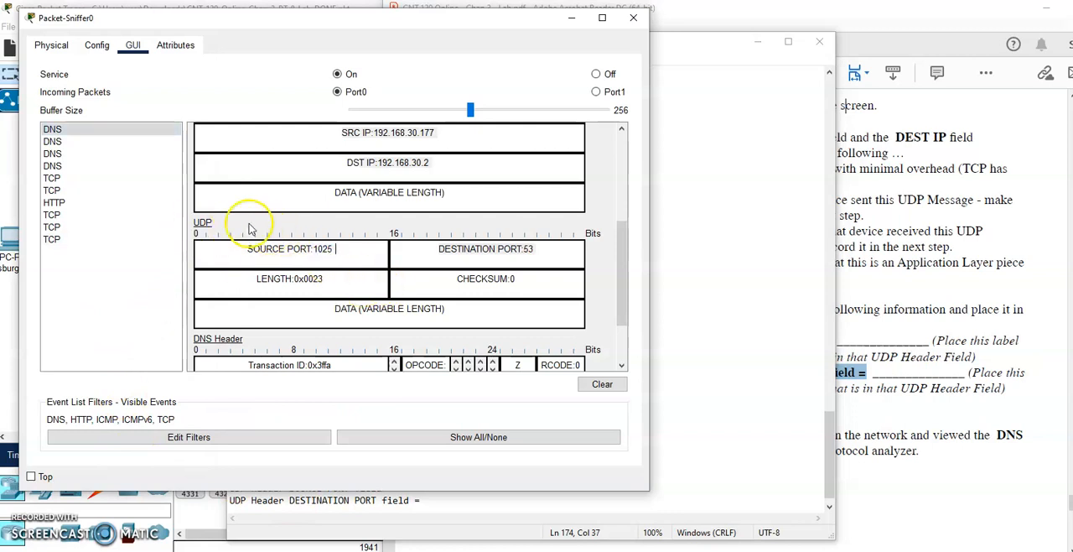
left_click_drag(246, 248, 341, 250)
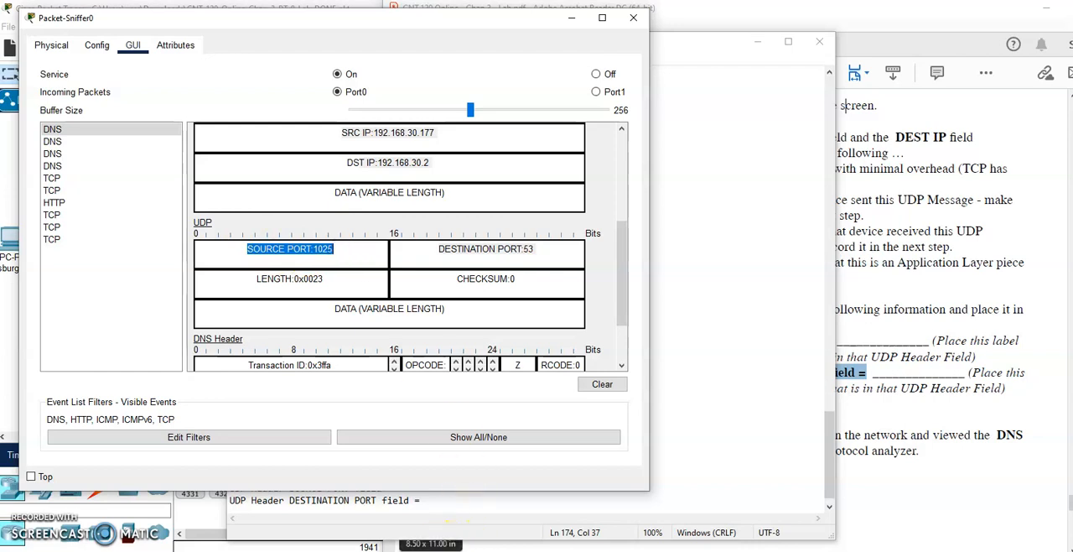
left_click(444, 500)
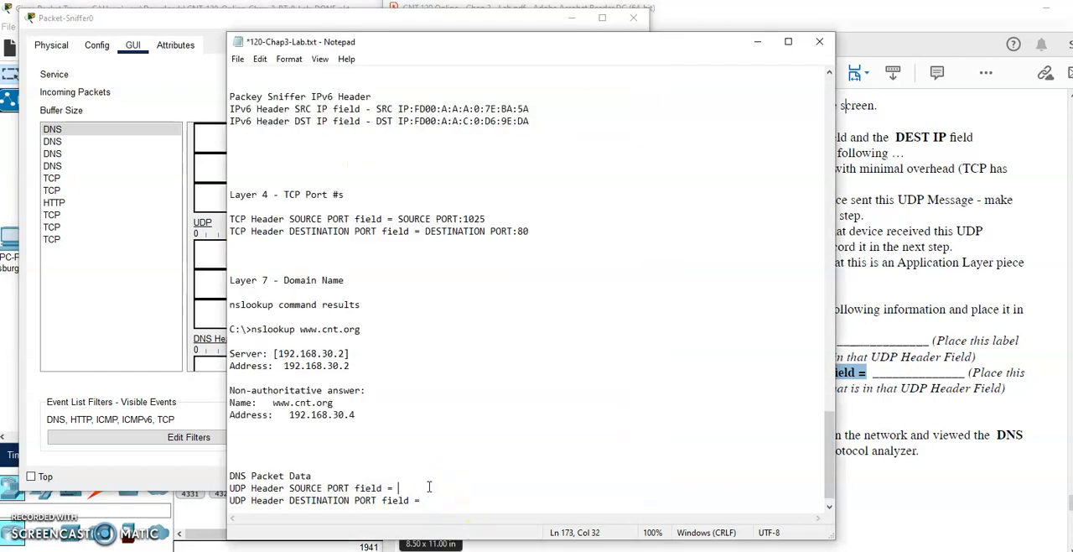
- Copy "DESTINATION PORT:53" from the packet's UDP header into the text file's UDP destination port line, and add blank lines below it
left_click(223, 281)
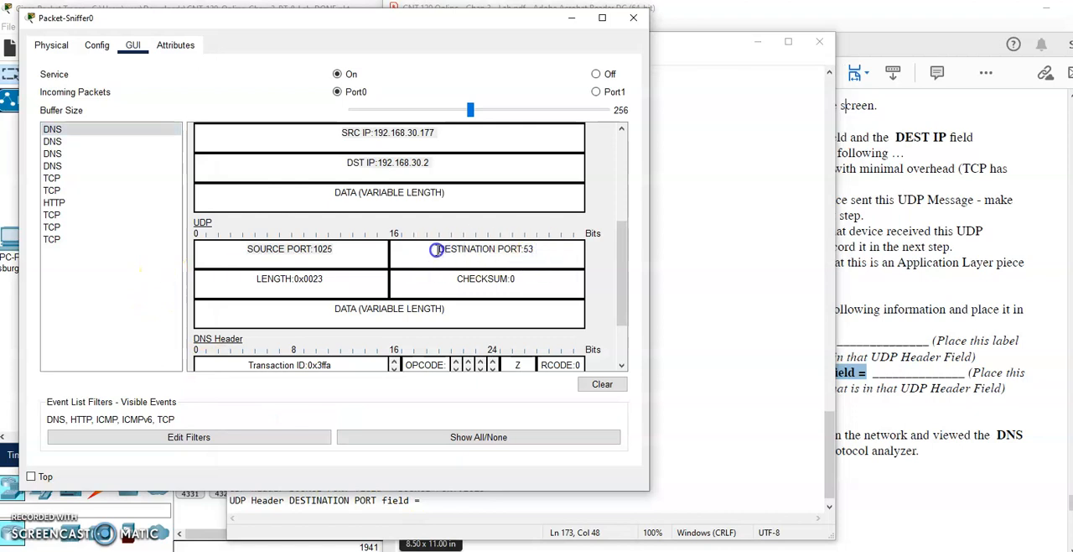
left_click_drag(435, 250, 541, 249)
key("ctrl+c")
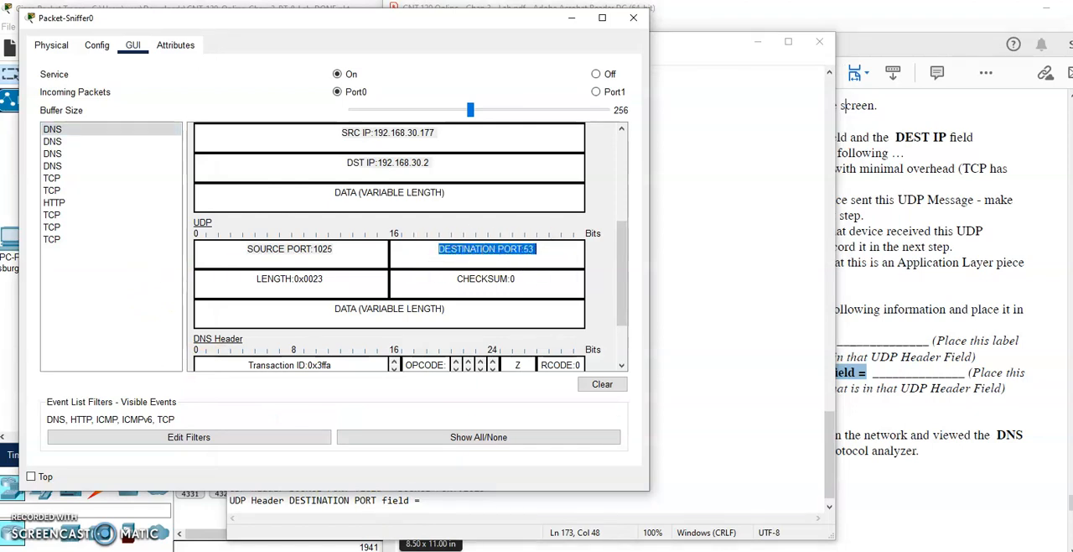
left_click(438, 500)
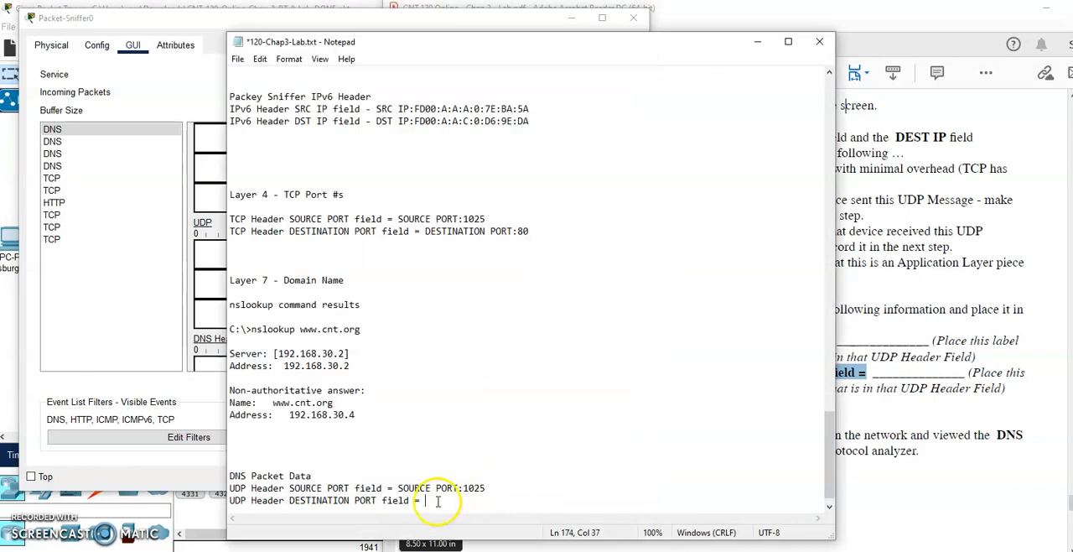
key("ctrl+v")
key("Return")
key("Return")
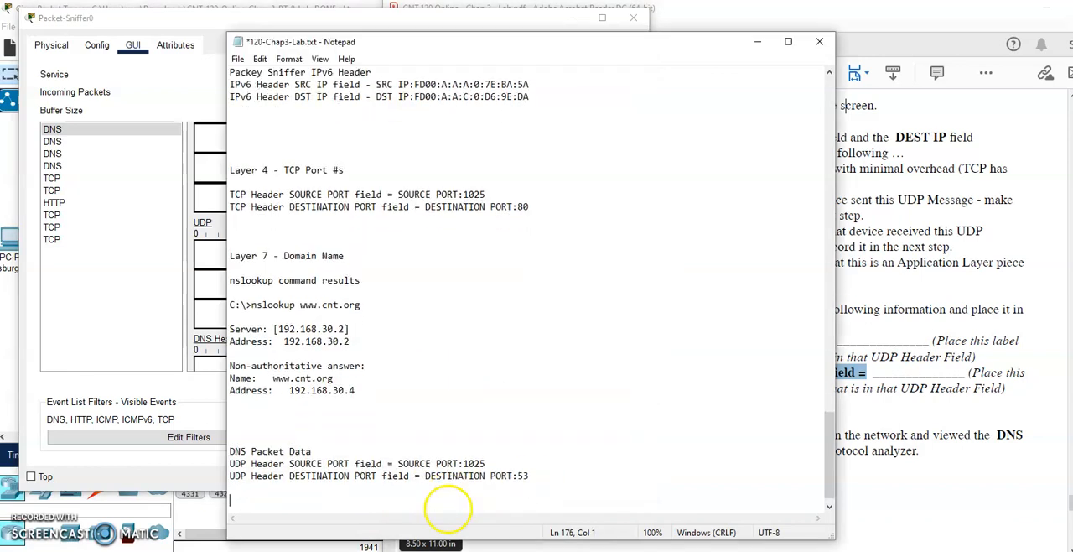
- Review the lab PDF's closing DNS instructions against the sniffer's captured packet, and examine the Part 6 Lab Submission checklist
left_click(948, 407)
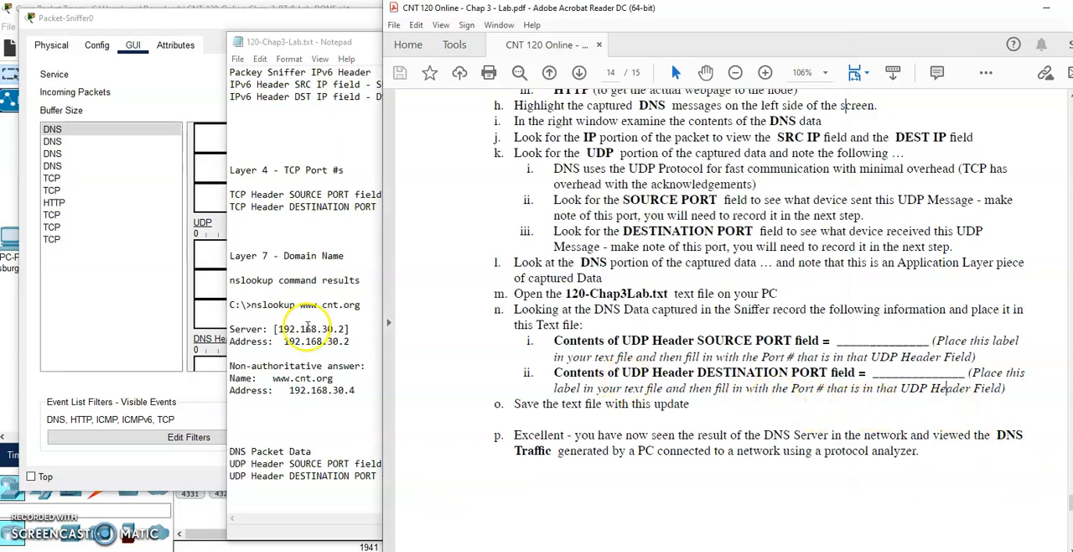
left_click(156, 269)
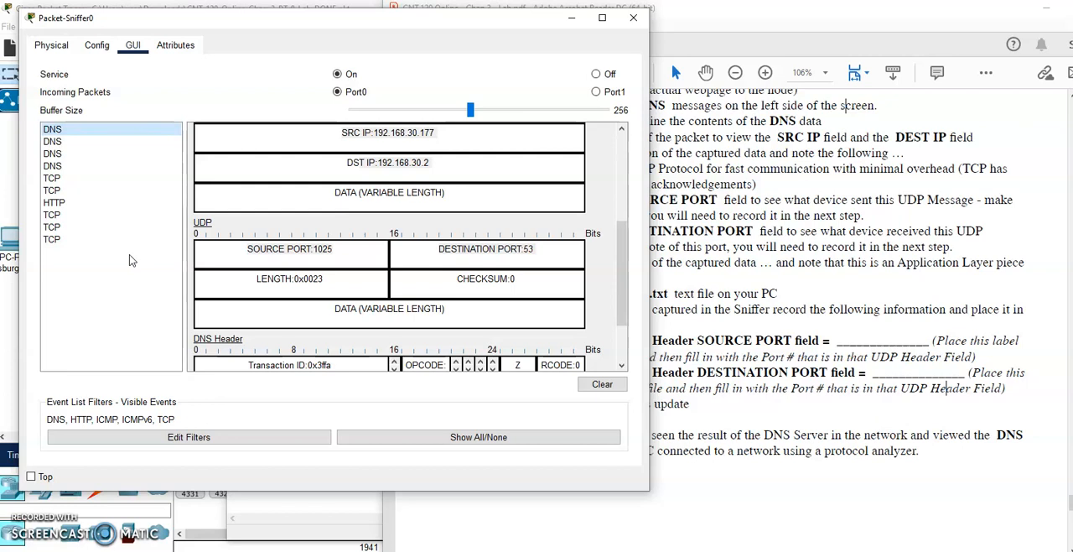
left_click(956, 303)
scroll(856, 295, "down", 5)
scroll(856, 294, "down", 5)
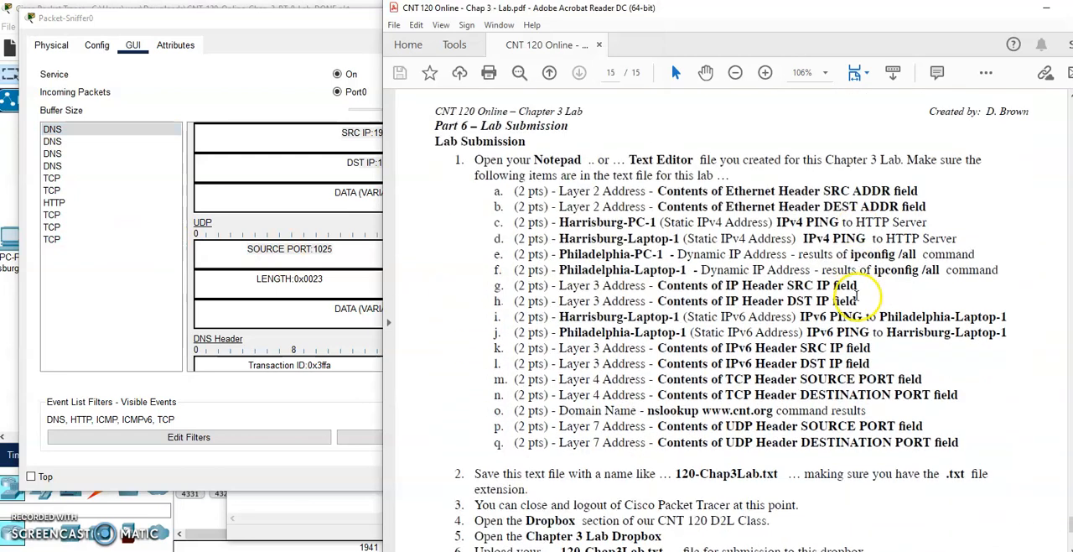
- Close the Packet-Sniffer0 window and read the remaining submission instructions in the lab PDF
left_click(309, 42)
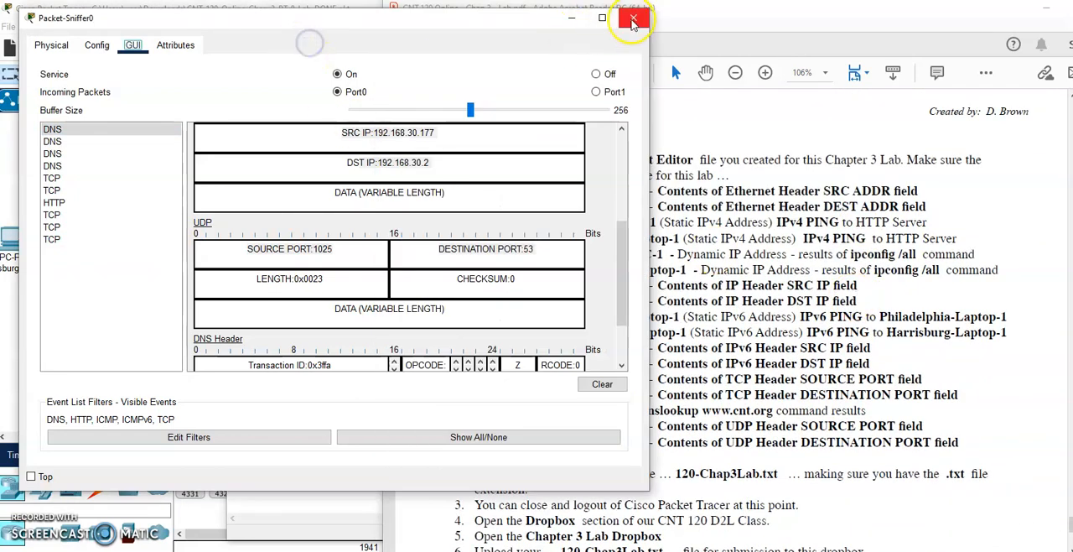
left_click(633, 21)
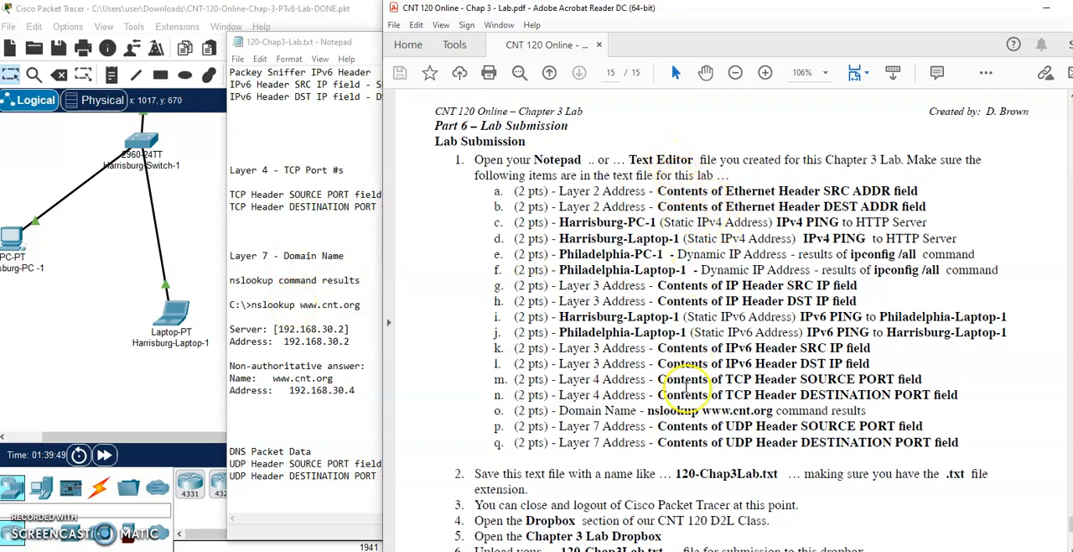
scroll(696, 352, "down", 3)
- Switch to Notepad and save the 120-Chap3-Lab.txt file with the recorded lab results
left_click(283, 99)
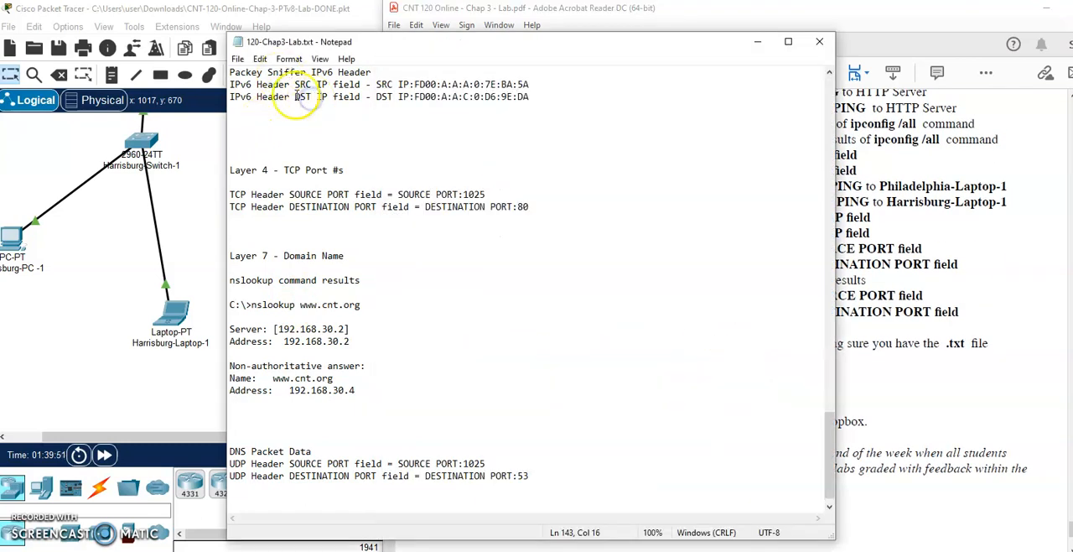
left_click(238, 58)
left_click(280, 119)
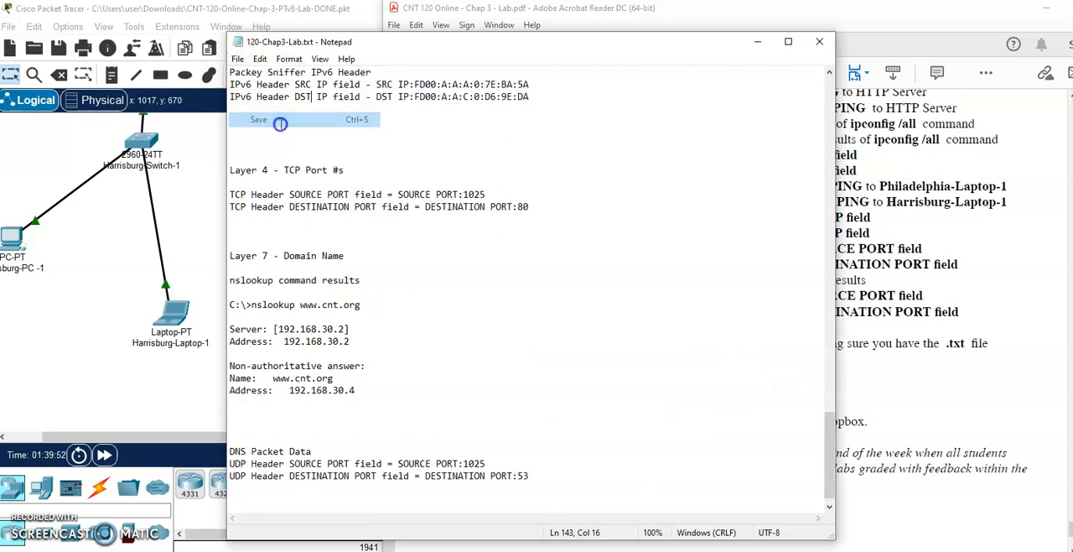
- Save CNT-120-Online-Chap-3-PTv8-Lab-DONE.pkt and exit Packet Tracer keeping the changes, and move the Notepad window to uncover more of the lab PDF
left_click(205, 144)
left_click(58, 48)
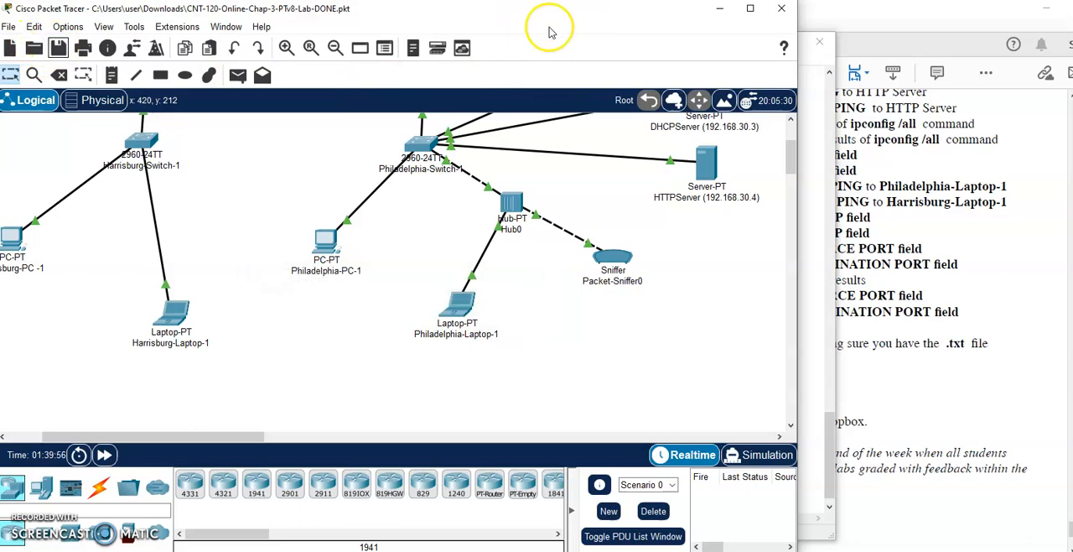
left_click(785, 8)
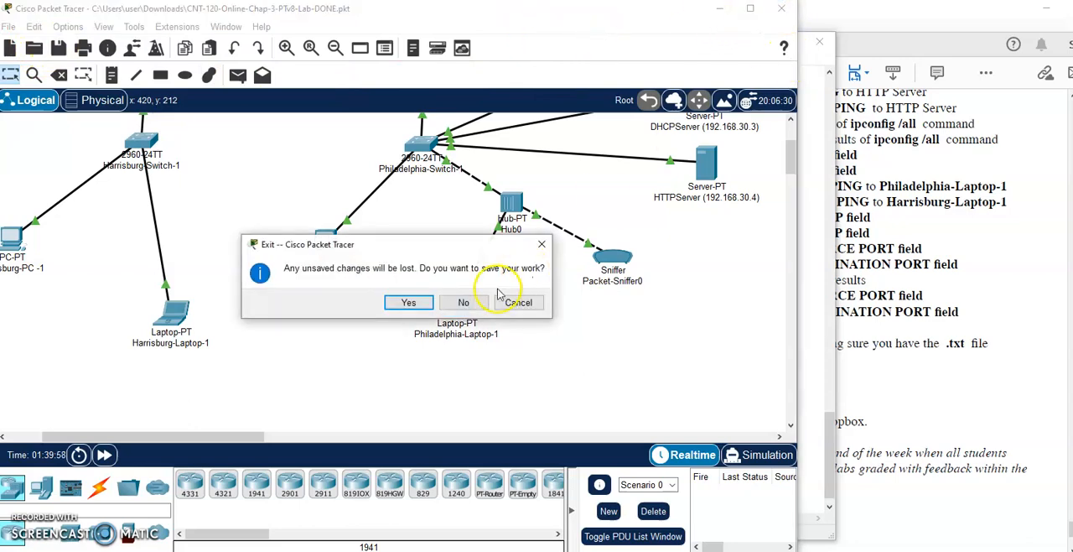
left_click(410, 301)
left_click_drag(681, 48, 477, 35)
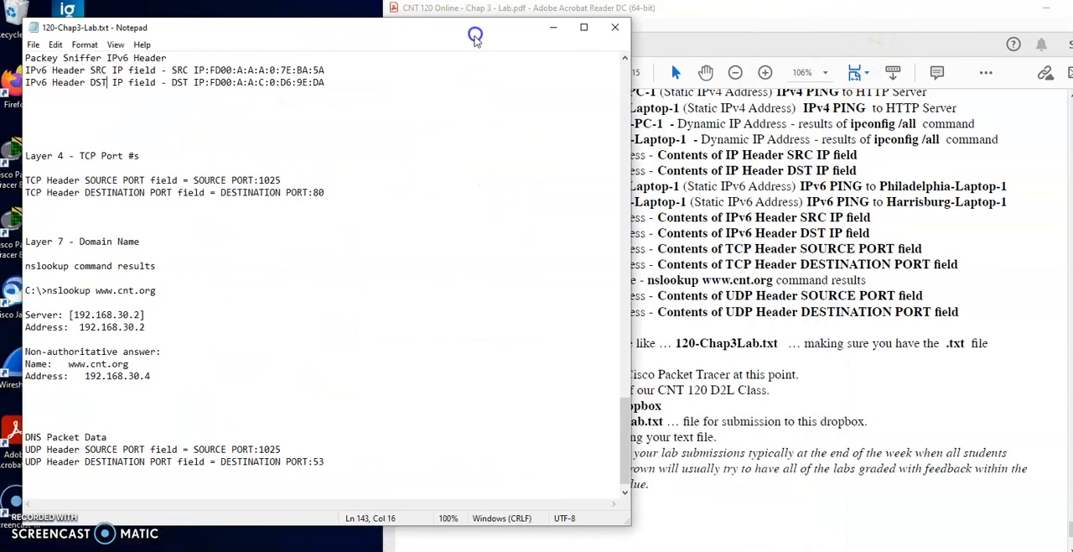